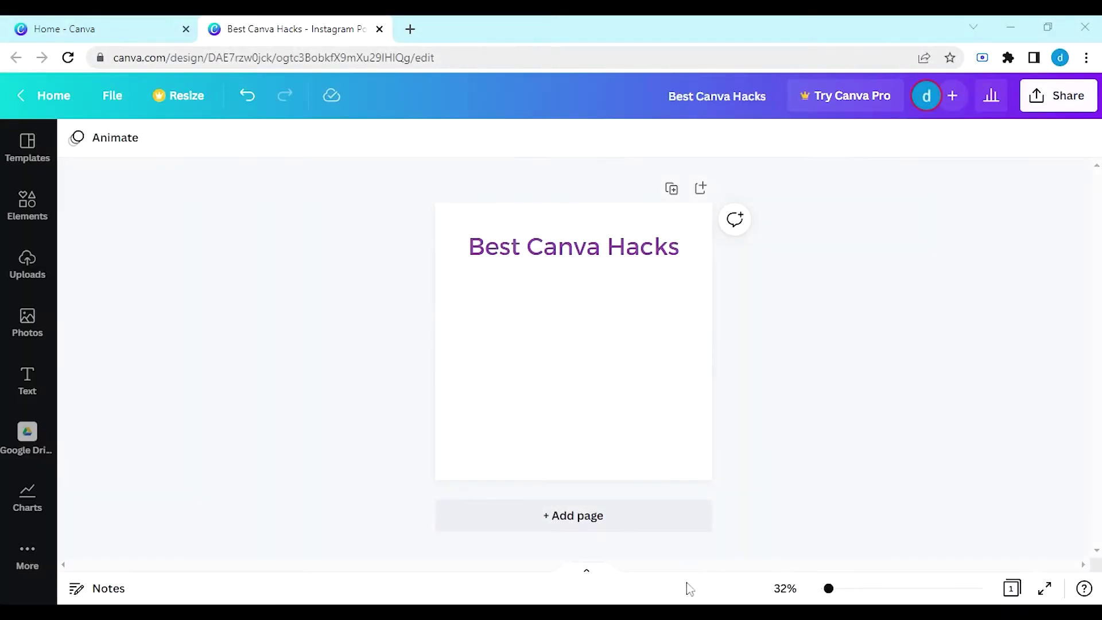
# From Elements, add a circle, a square resized to 297 by 297, and a sparkle graphic
pyautogui.click(17, 201)
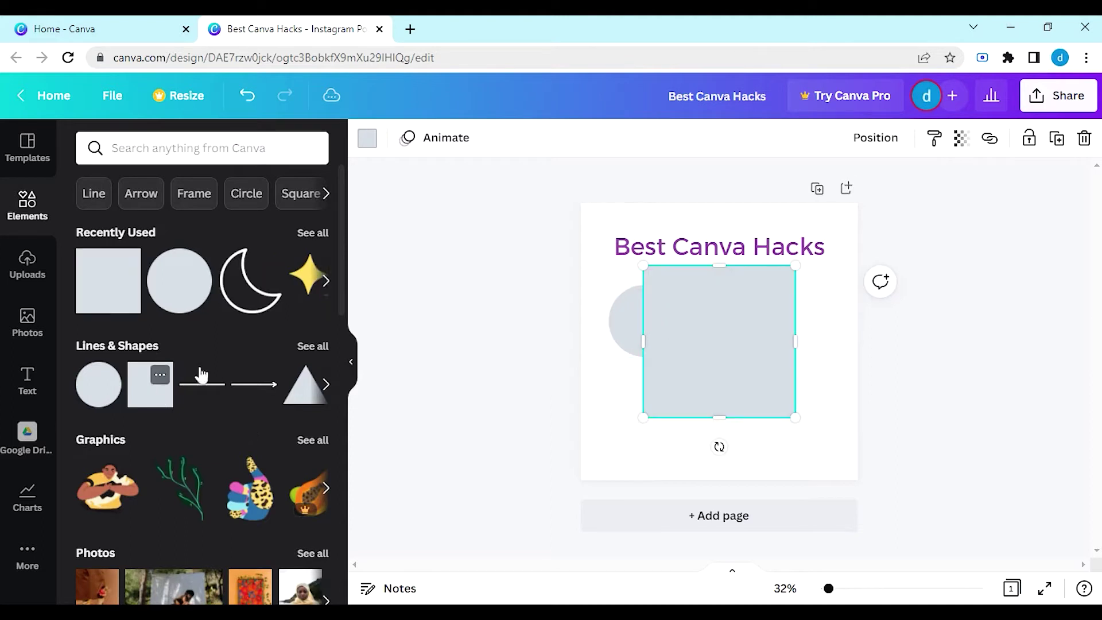
pyautogui.moveTo(644, 266); pyautogui.dragTo(732, 316)
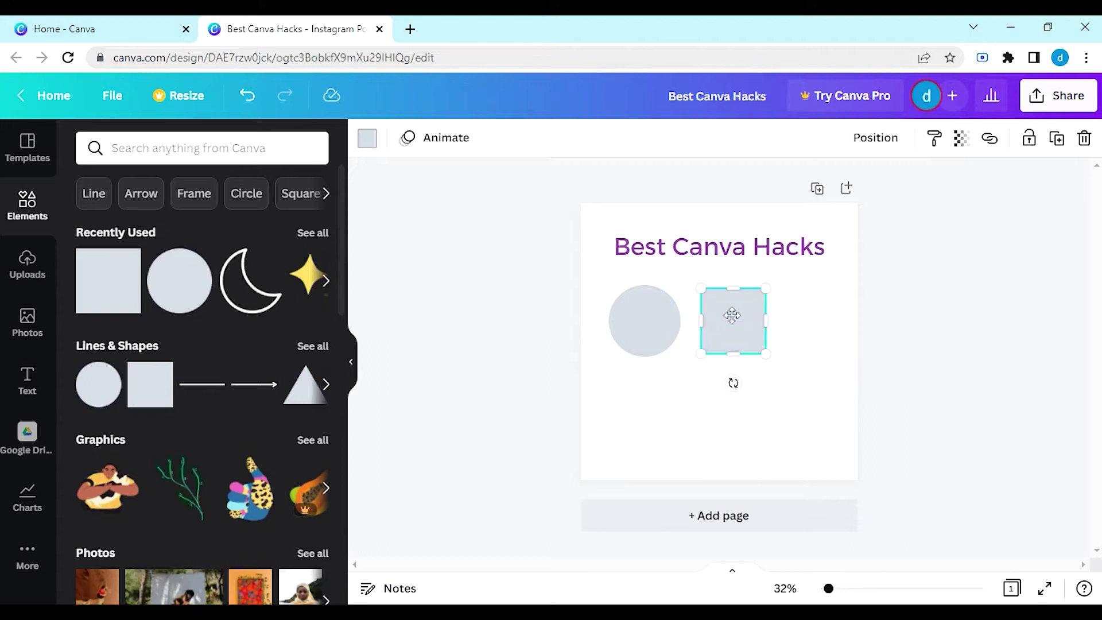
pyautogui.click(328, 283)
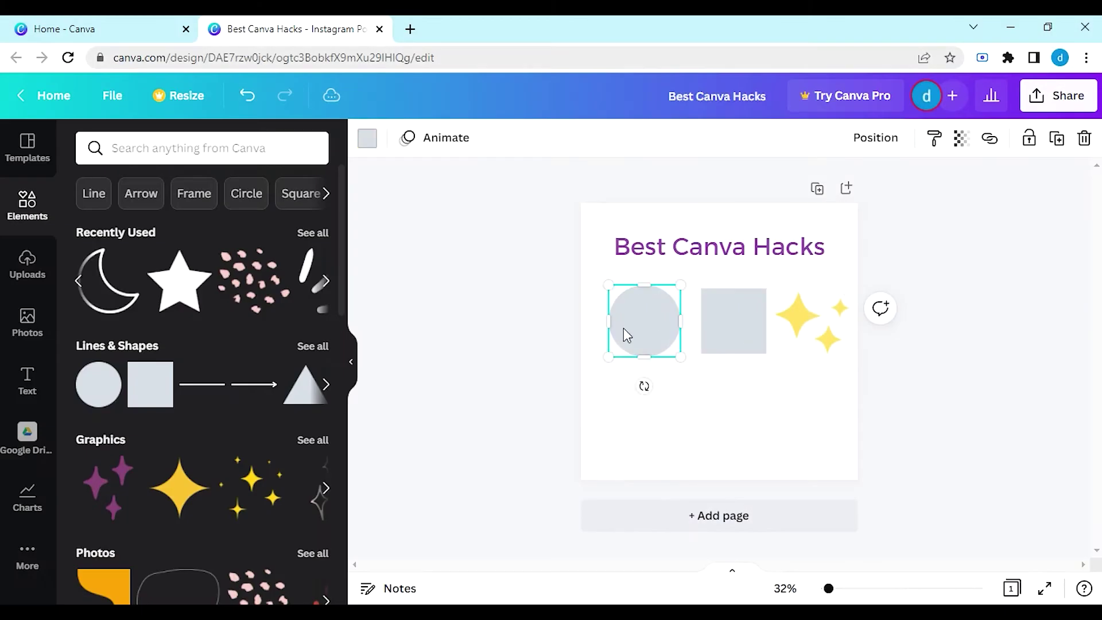
# Recolour the circle purple, the square red and the sparkle graphic orange
pyautogui.click(368, 138)
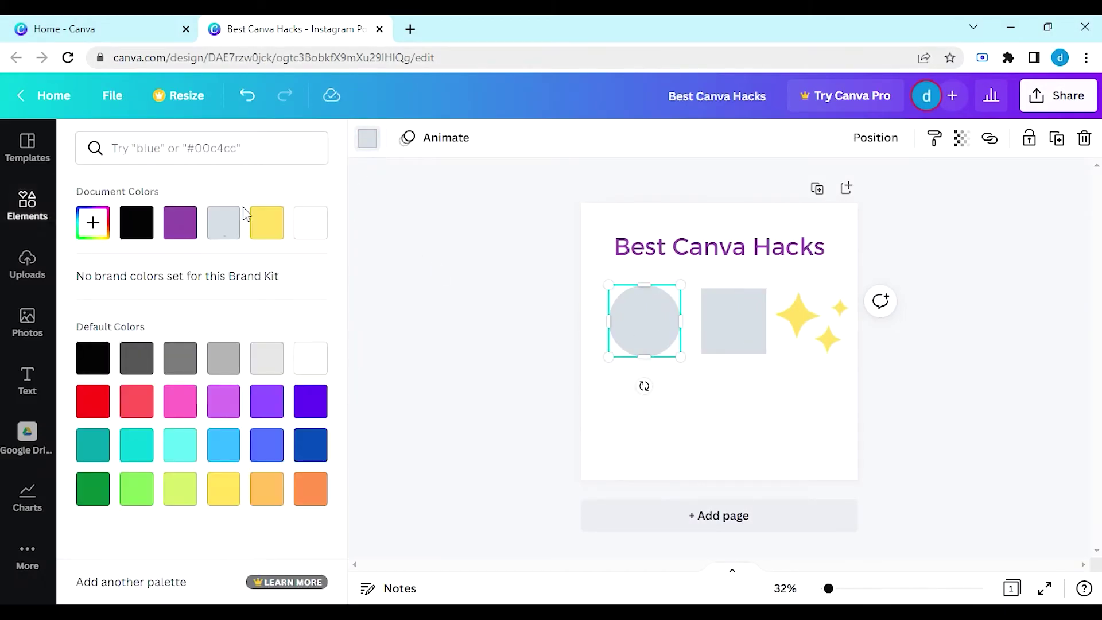
pyautogui.click(181, 222)
pyautogui.click(720, 338)
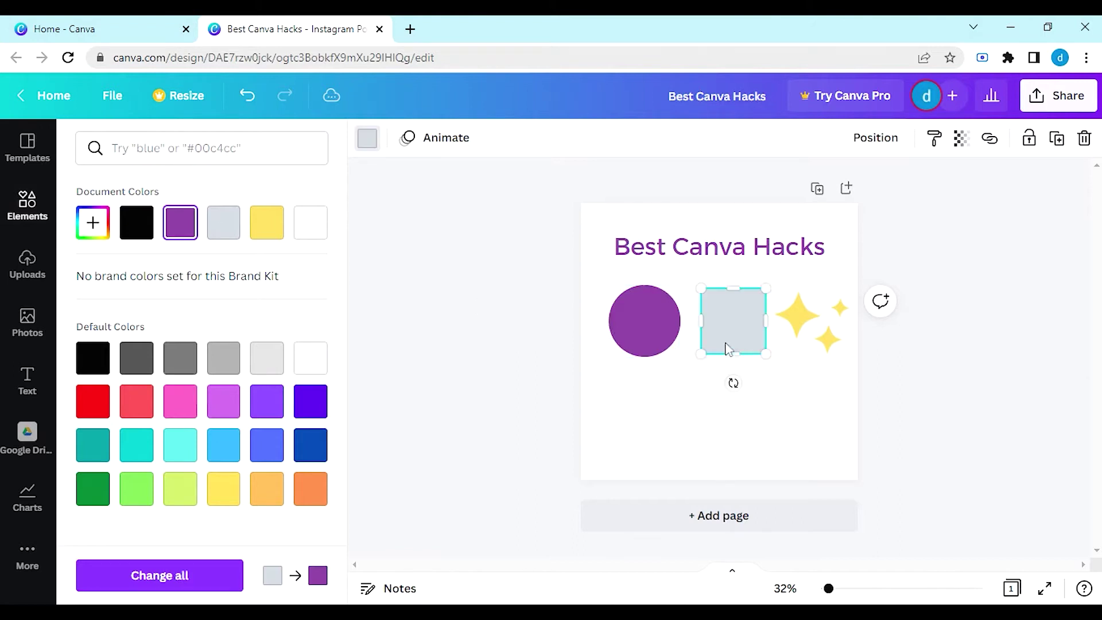
pyautogui.click(148, 412)
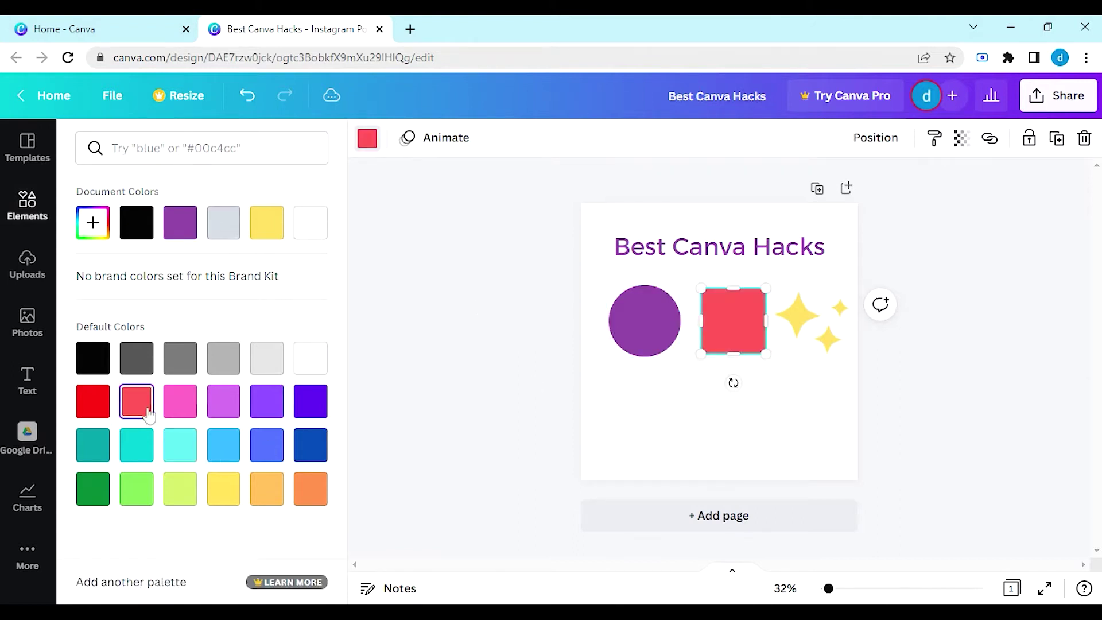
pyautogui.click(827, 335)
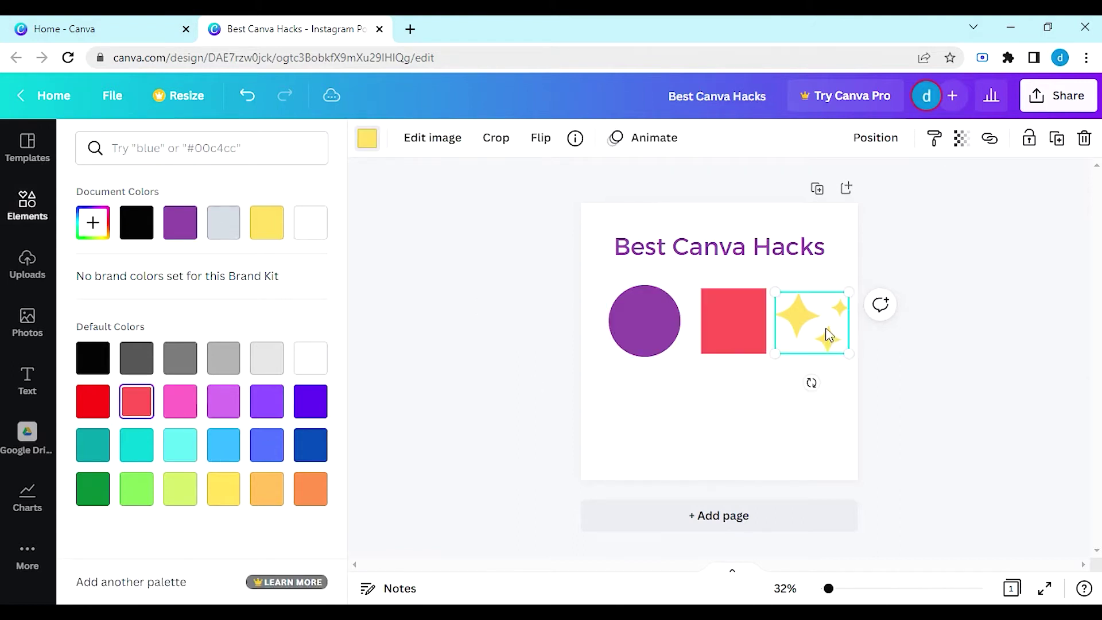
pyautogui.click(310, 495)
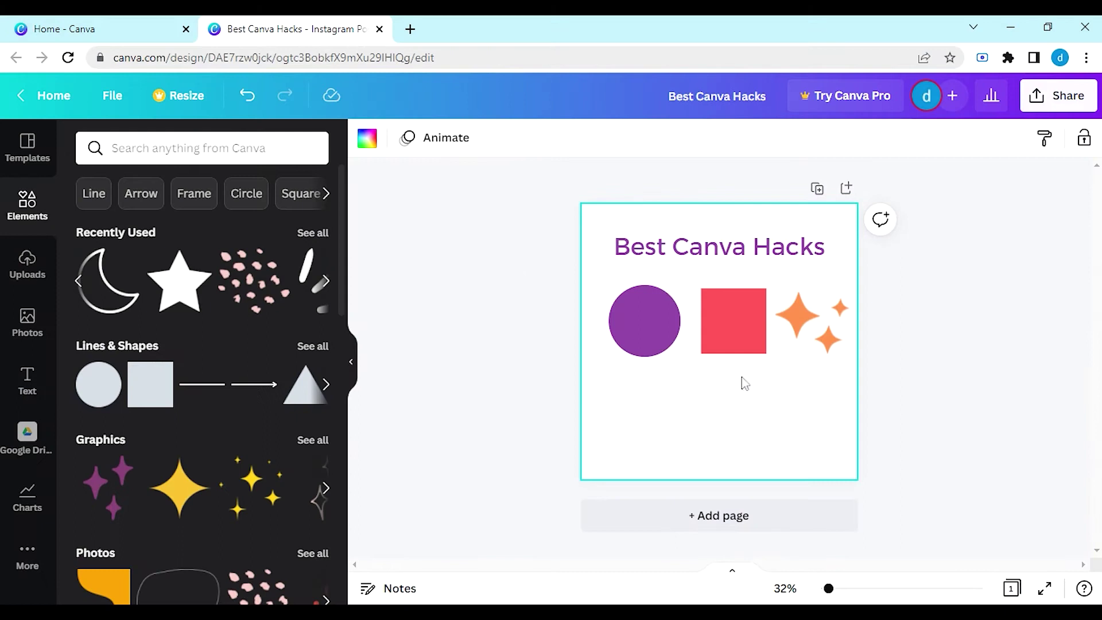
# Nudge the red square slightly left, then lock the square, the orange sparkles and the purple circle
pyautogui.click(735, 333)
pyautogui.moveTo(734, 333); pyautogui.dragTo(731, 335)
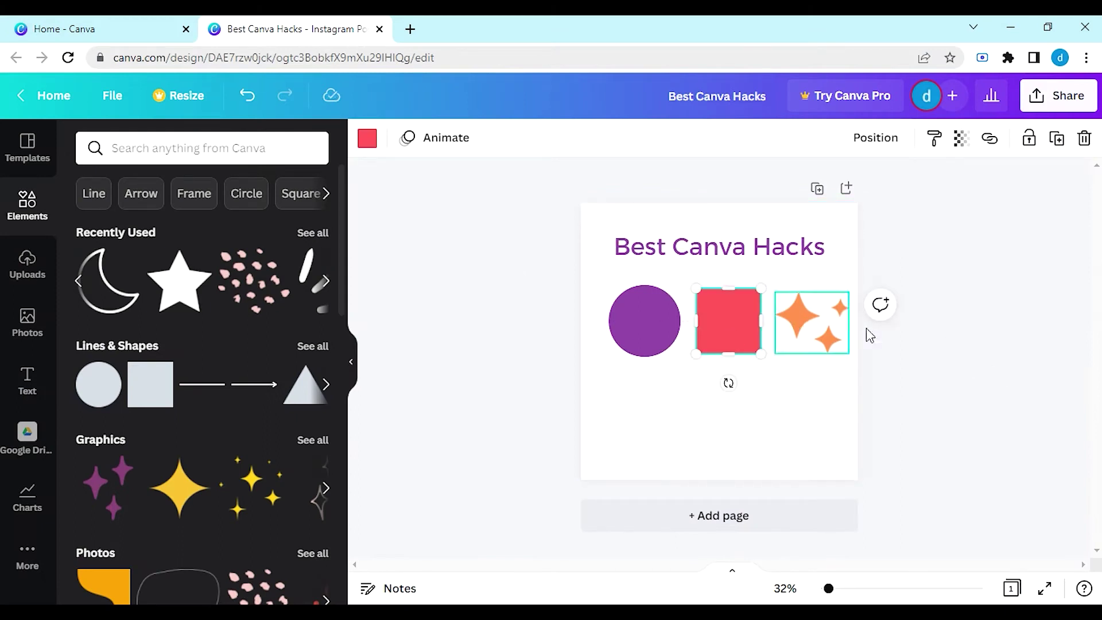
pyautogui.click(1028, 139)
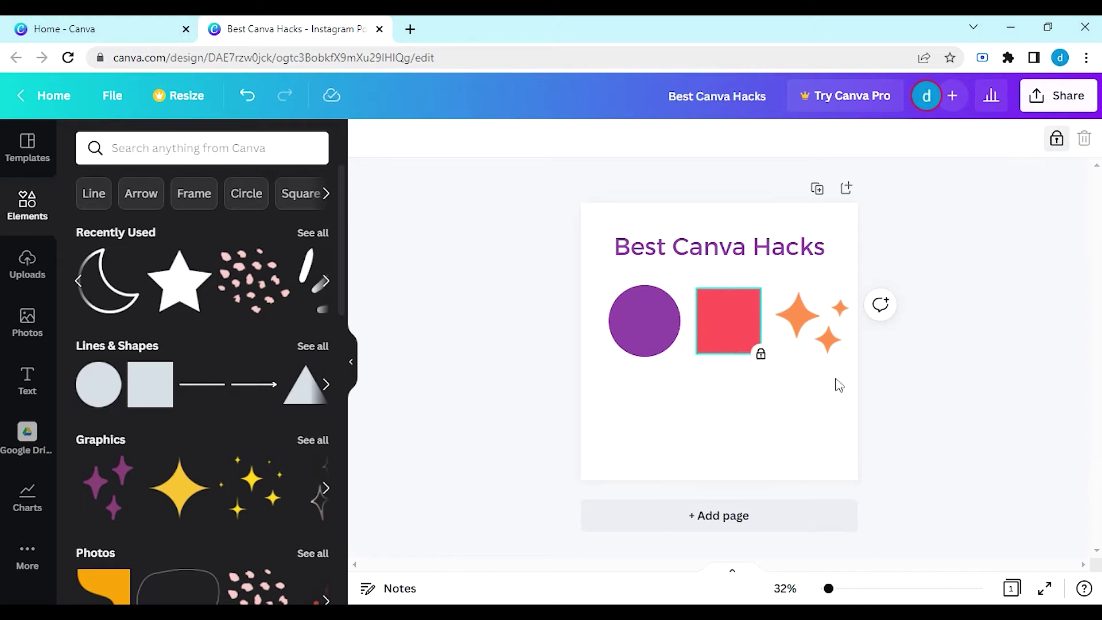
pyautogui.click(810, 341)
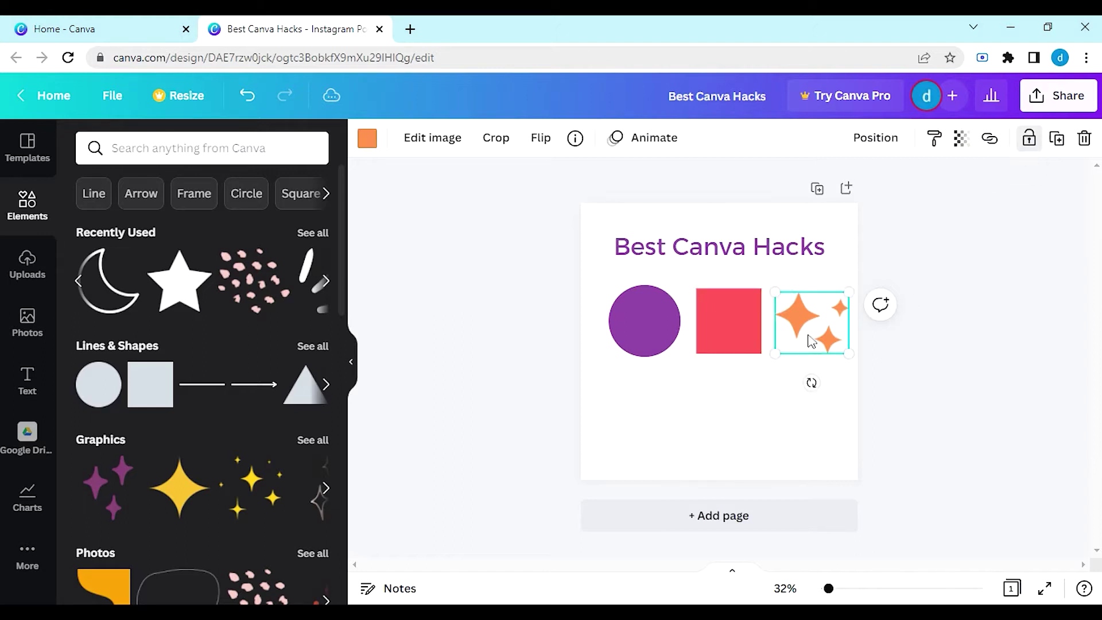
pyautogui.click(1028, 140)
pyautogui.click(644, 321)
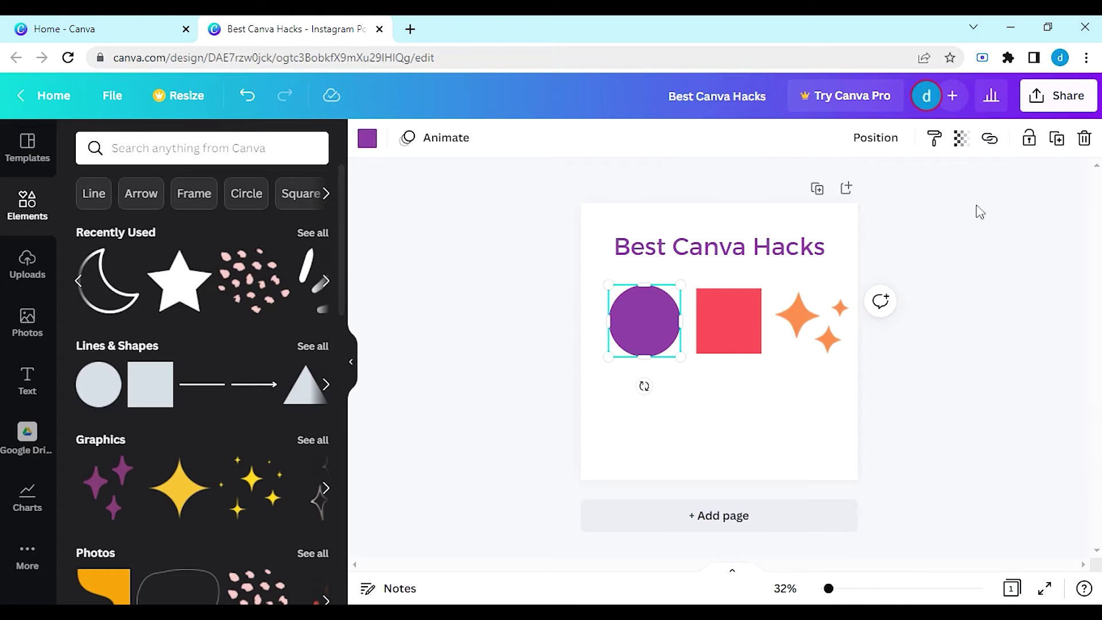
pyautogui.click(1028, 141)
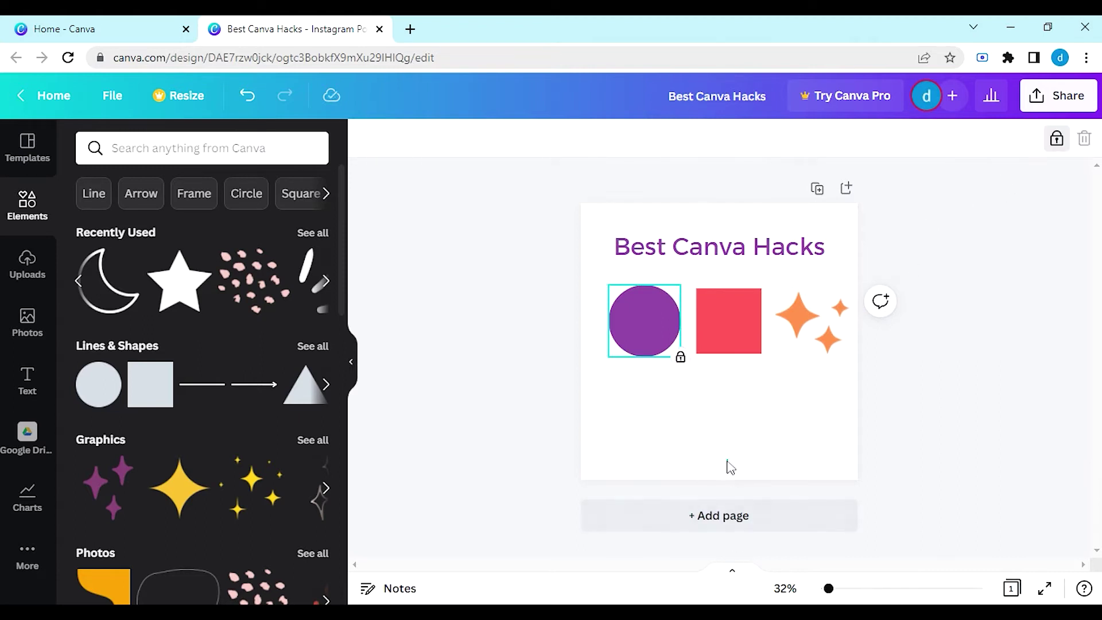
# Confirm the locks by selecting the square, the sparkles and the page background
pyautogui.click(722, 326)
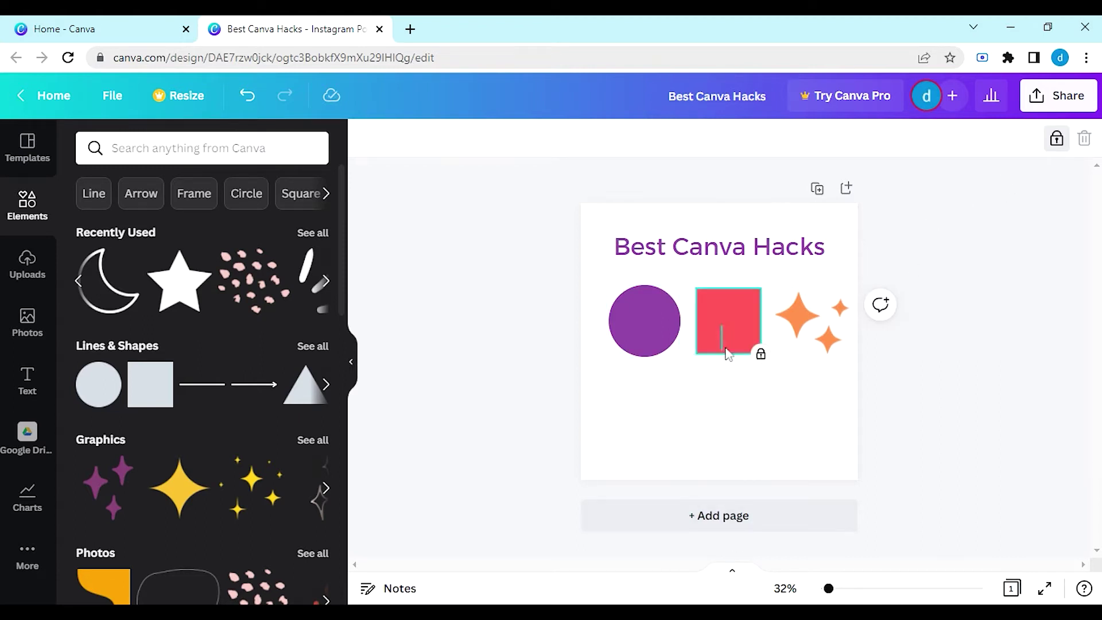
pyautogui.click(806, 323)
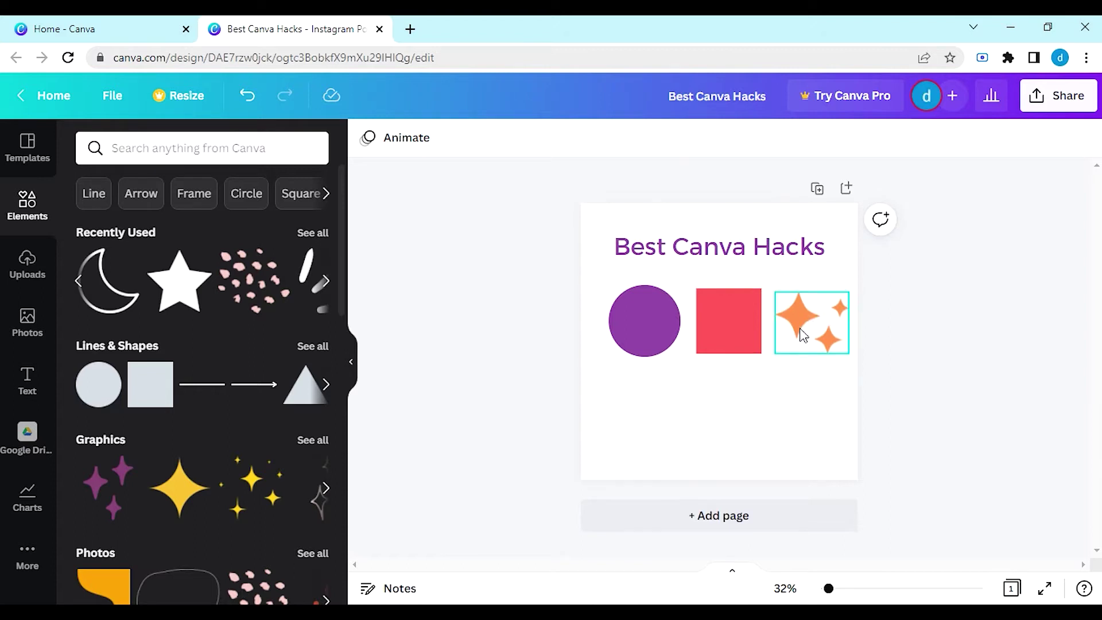
pyautogui.click(772, 390)
pyautogui.click(725, 325)
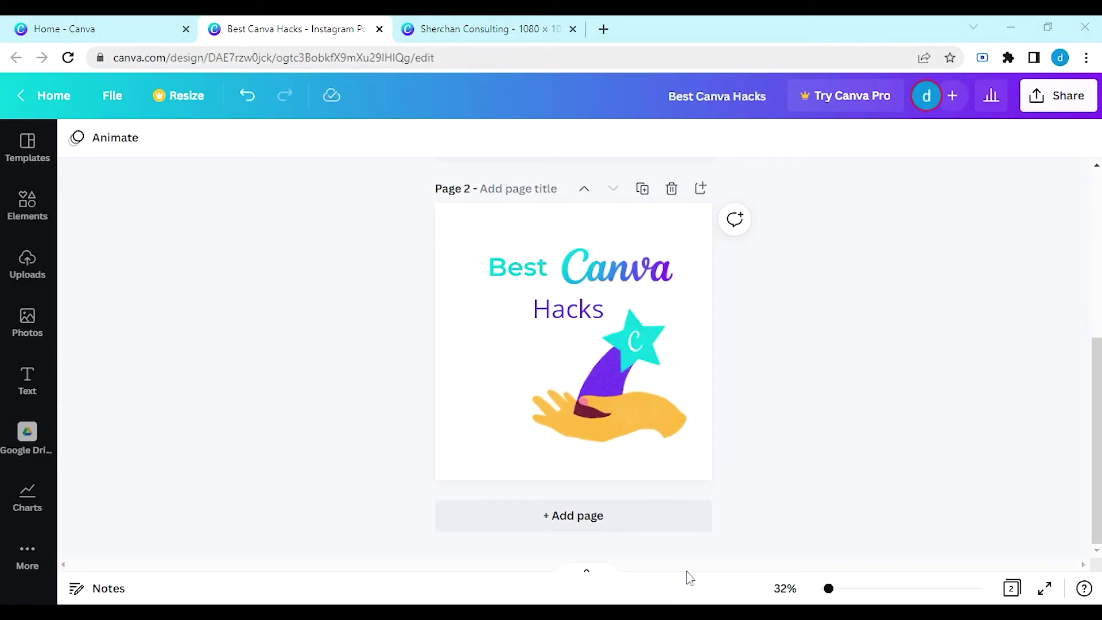
# Group the Best, Canva and Hacks words with the hand-and-star illustration and move them left
pyautogui.click(525, 279)
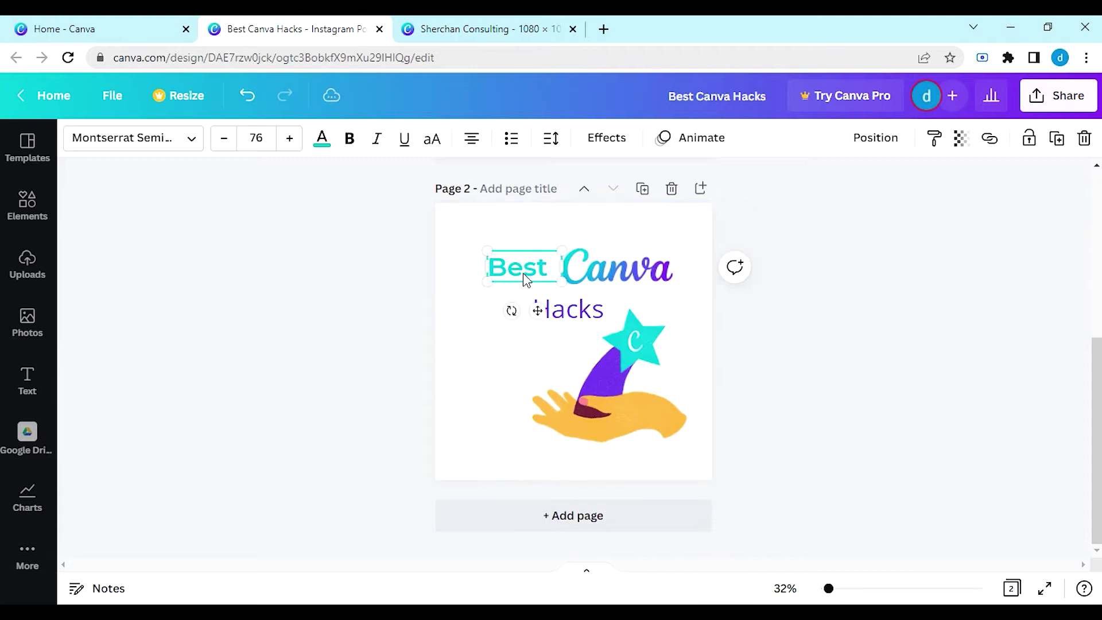
pyautogui.keyDown('shift'); pyautogui.click(594, 284); pyautogui.keyUp('shift')
pyautogui.keyDown('shift'); pyautogui.click(579, 307); pyautogui.keyUp('shift')
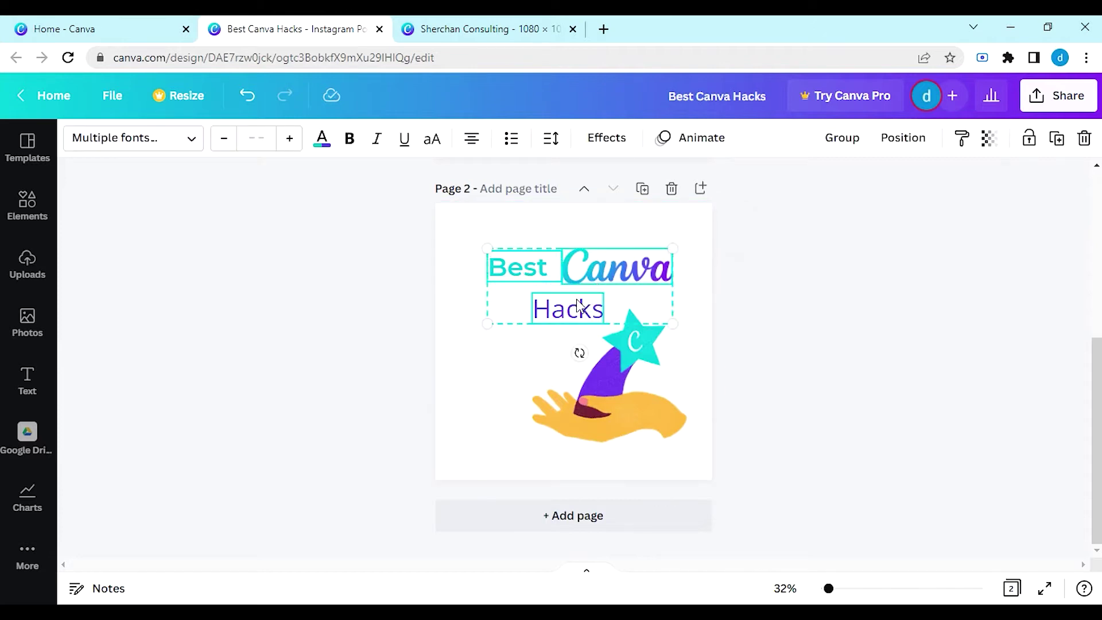
pyautogui.keyDown('shift'); pyautogui.click(580, 352); pyautogui.keyUp('shift')
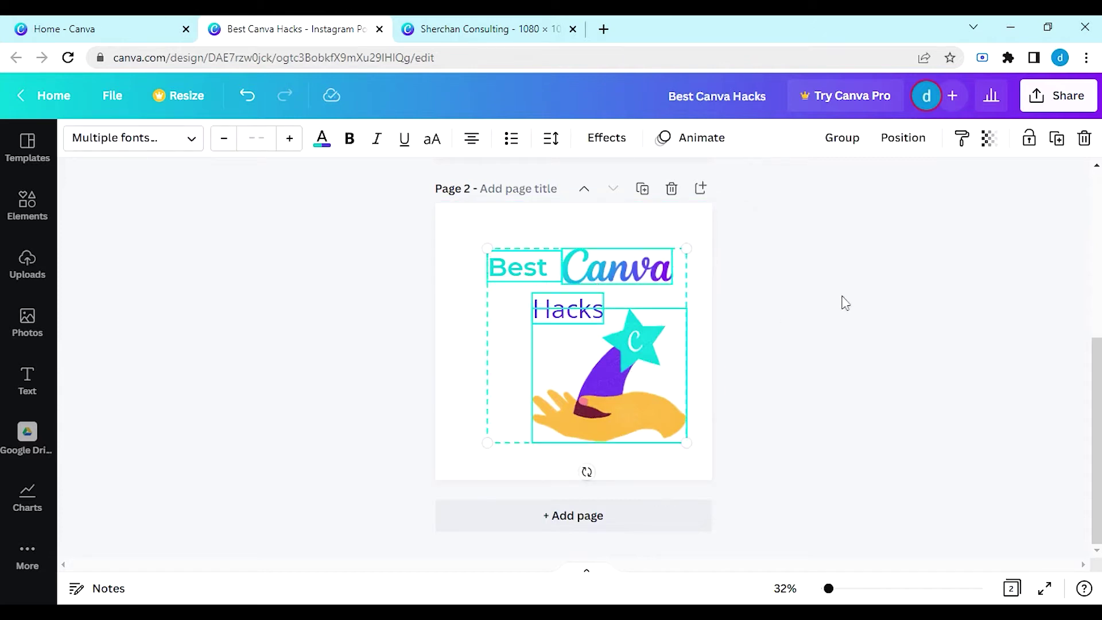
pyautogui.click(844, 144)
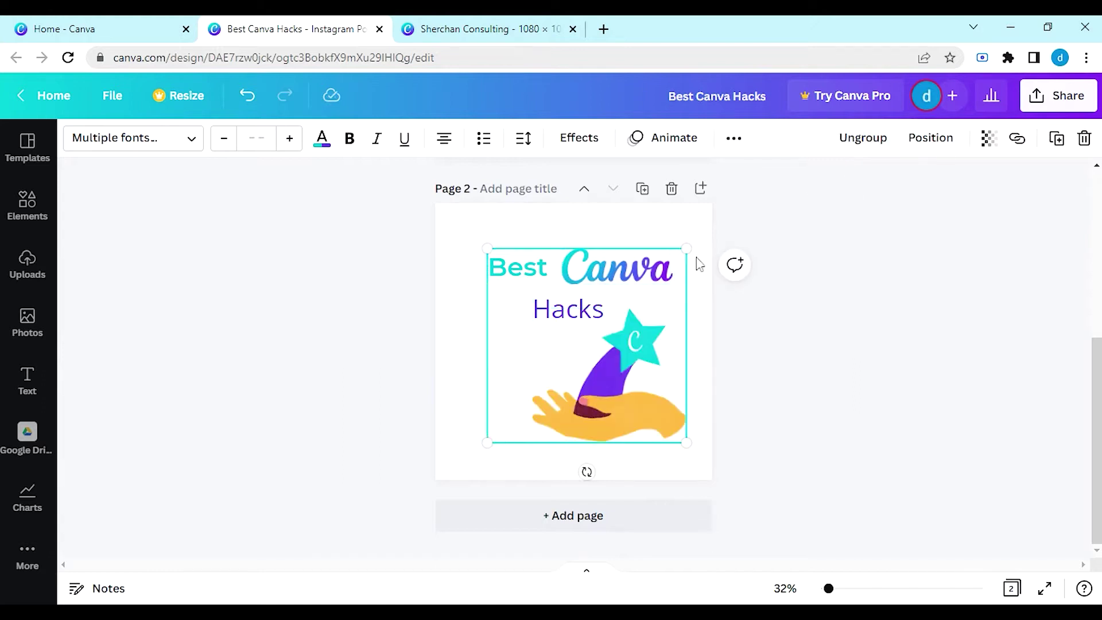
pyautogui.click(573, 359)
pyautogui.moveTo(573, 359)
pyautogui.mouseDown()
pyautogui.moveTo(555, 354)
pyautogui.moveTo(566, 377)
pyautogui.moveTo(522, 388)
pyautogui.moveTo(517, 313)
pyautogui.moveTo(598, 308)
pyautogui.moveTo(564, 316)
pyautogui.moveTo(560, 349)
pyautogui.mouseUp()
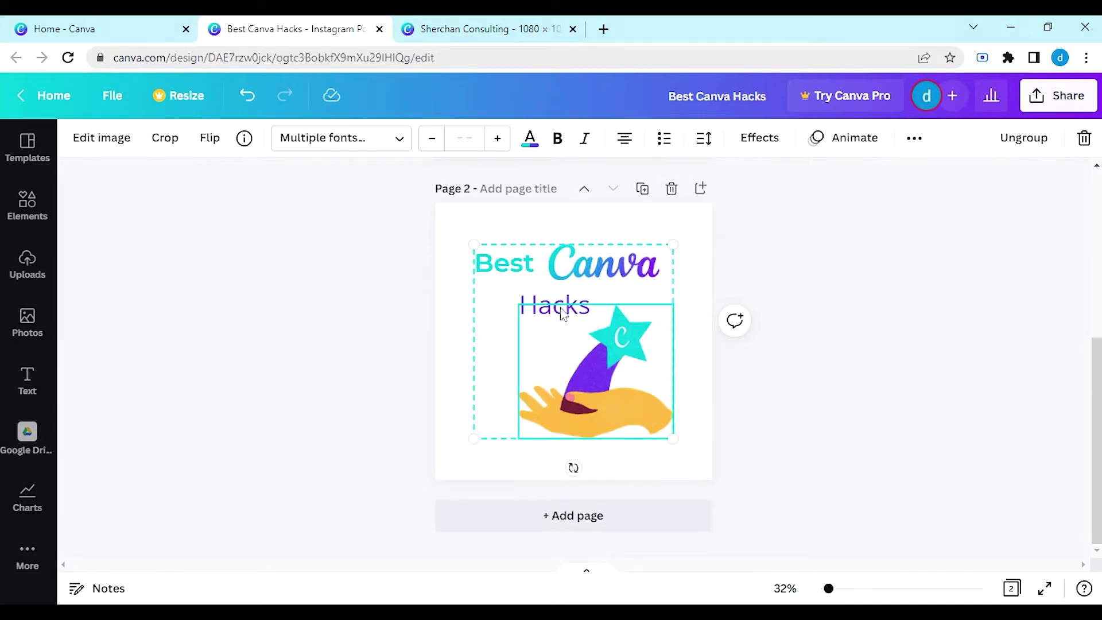
# Ungroup the title and illustration back into separate elements
pyautogui.click(1012, 140)
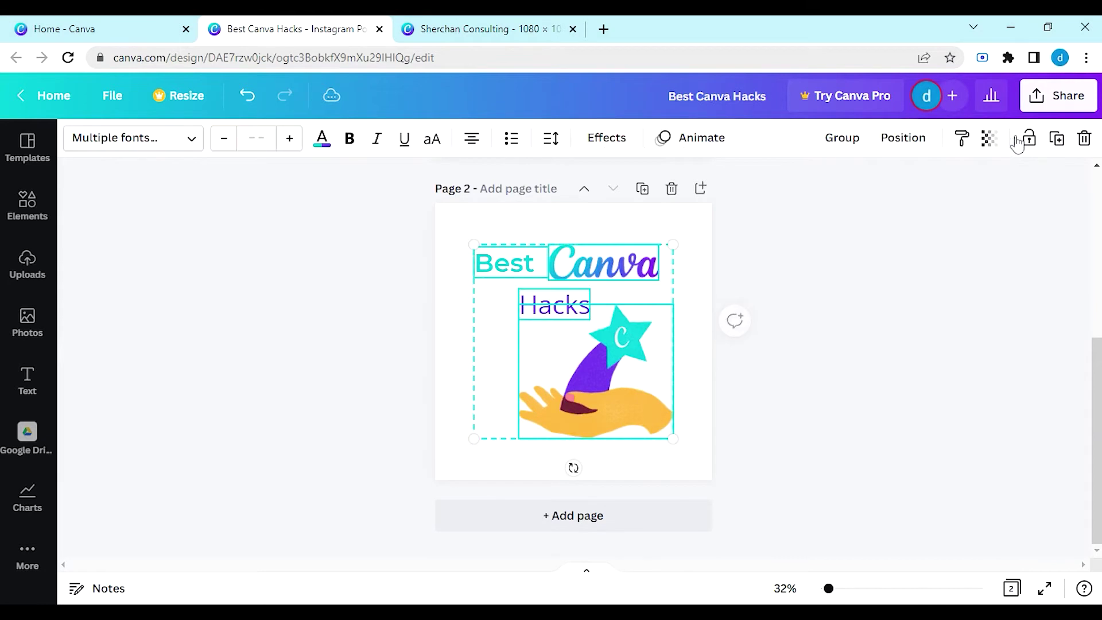
pyautogui.click(806, 349)
pyautogui.click(602, 264)
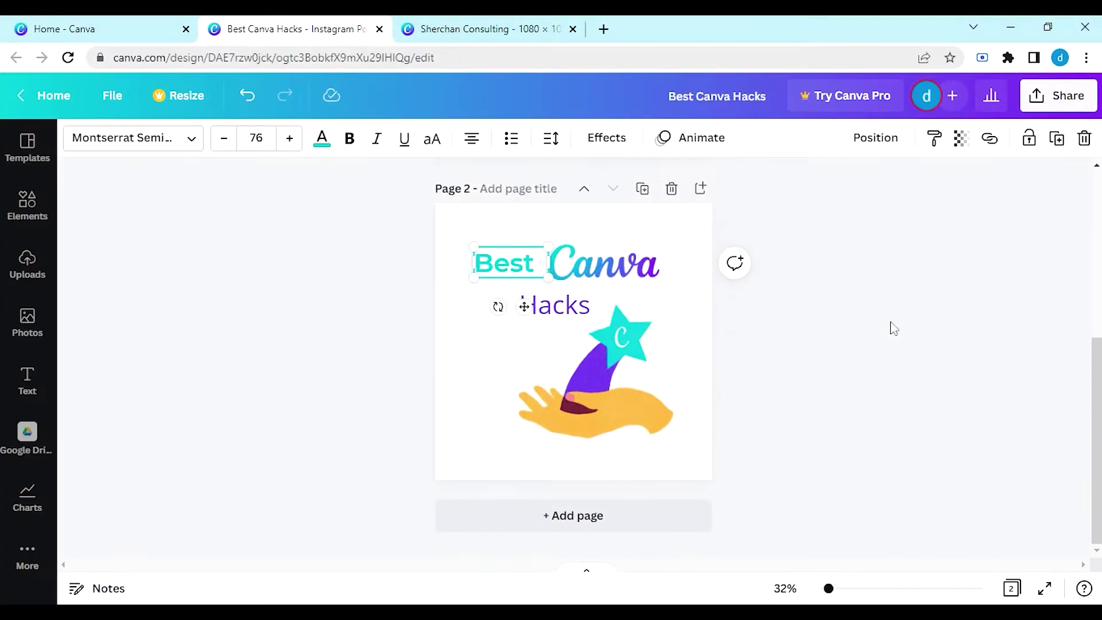
pyautogui.click(893, 328)
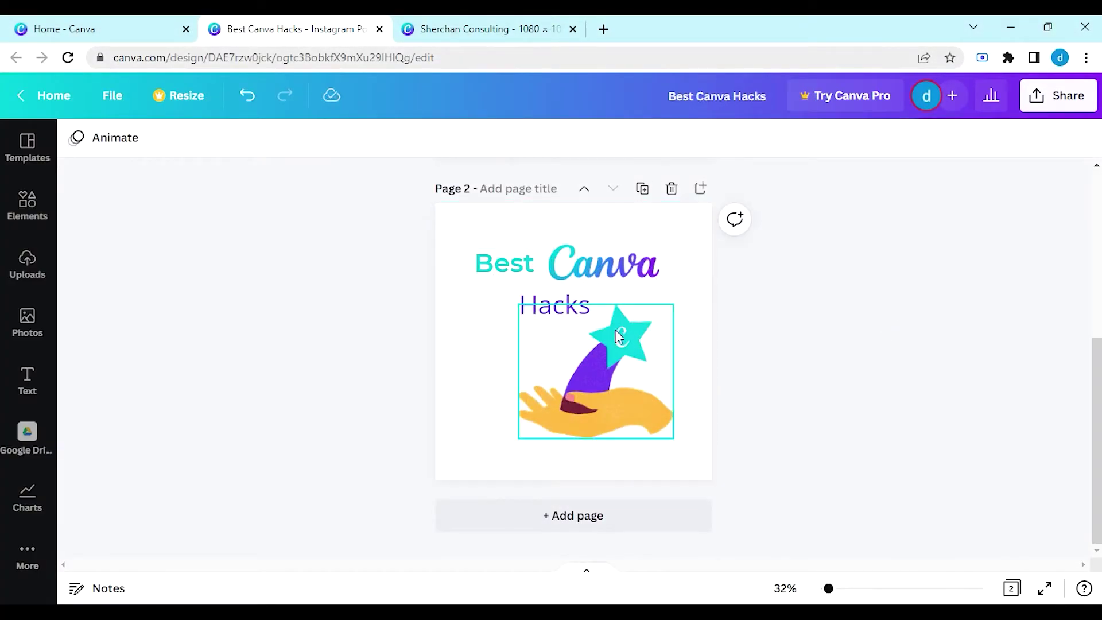
# Copy the gold frame from Sherchan Consulting's About Us page and paste it onto page 2
pyautogui.click(530, 30)
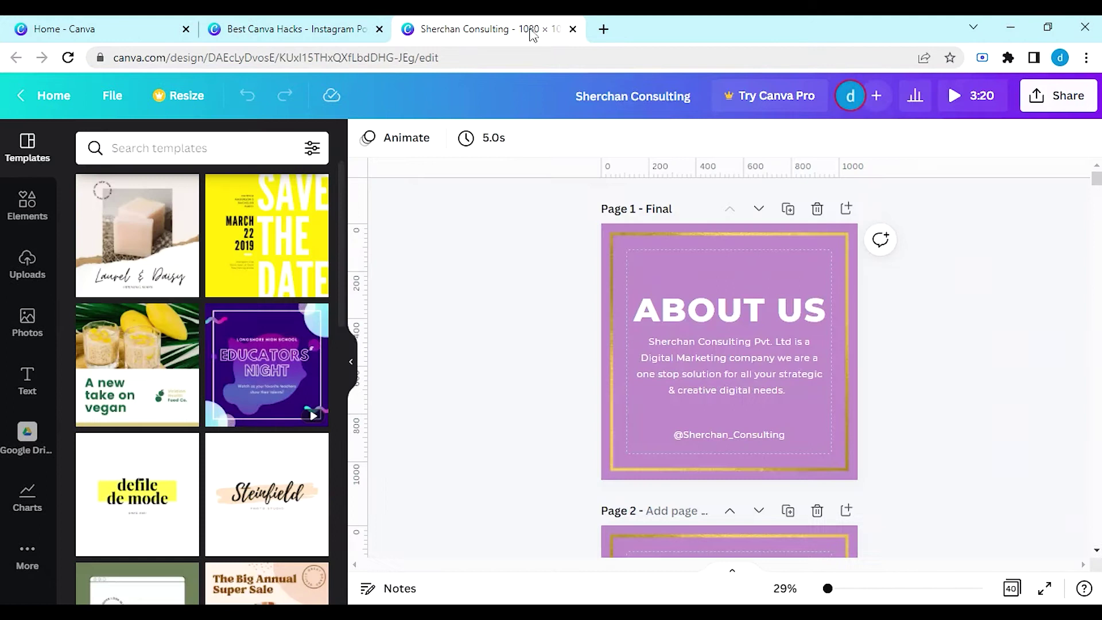
pyautogui.click(703, 236)
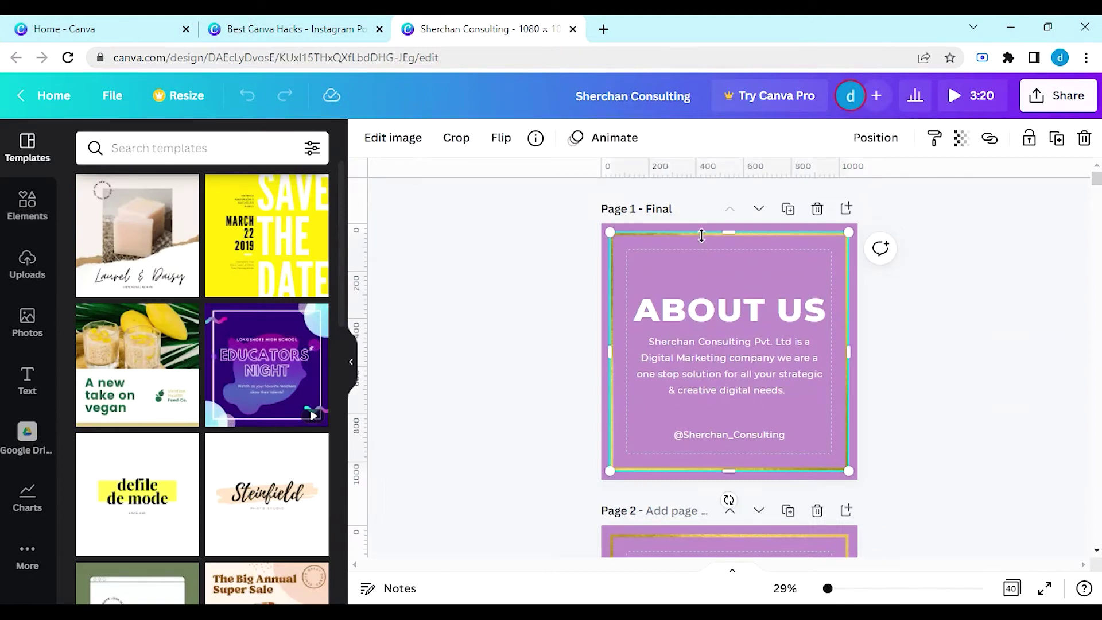
pyautogui.rightClick(701, 235)
pyautogui.click(740, 204)
pyautogui.click(272, 33)
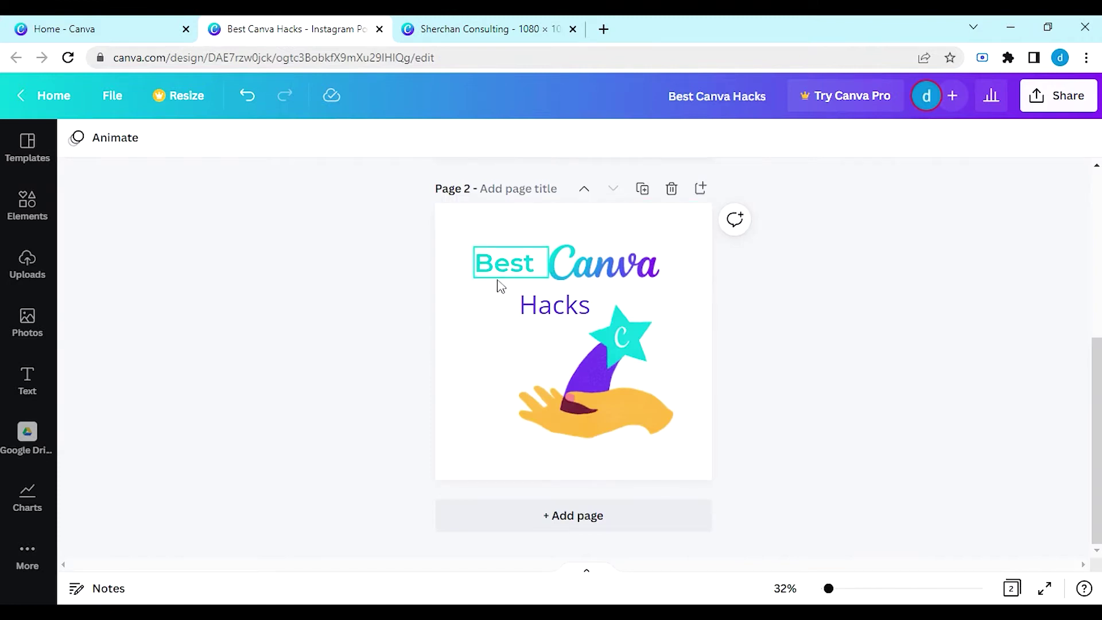
pyautogui.hotkey('ctrl', 'v')
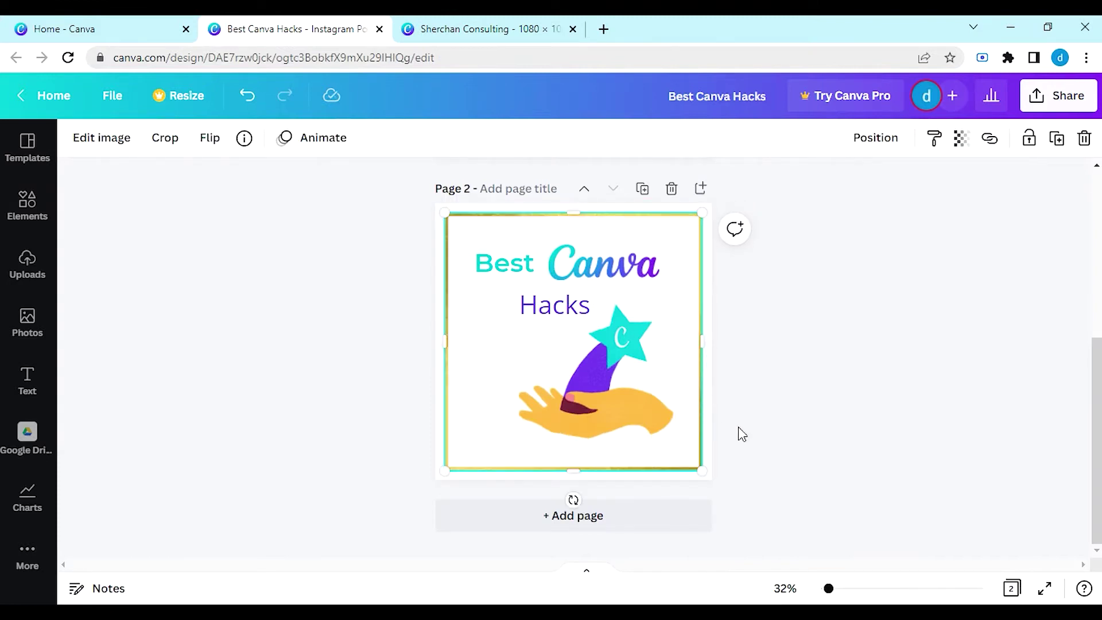
pyautogui.click(741, 434)
# Take the gold confetti from Sherchan Consulting's page 5 and paste it onto Best Canva Hacks page 1
pyautogui.click(533, 32)
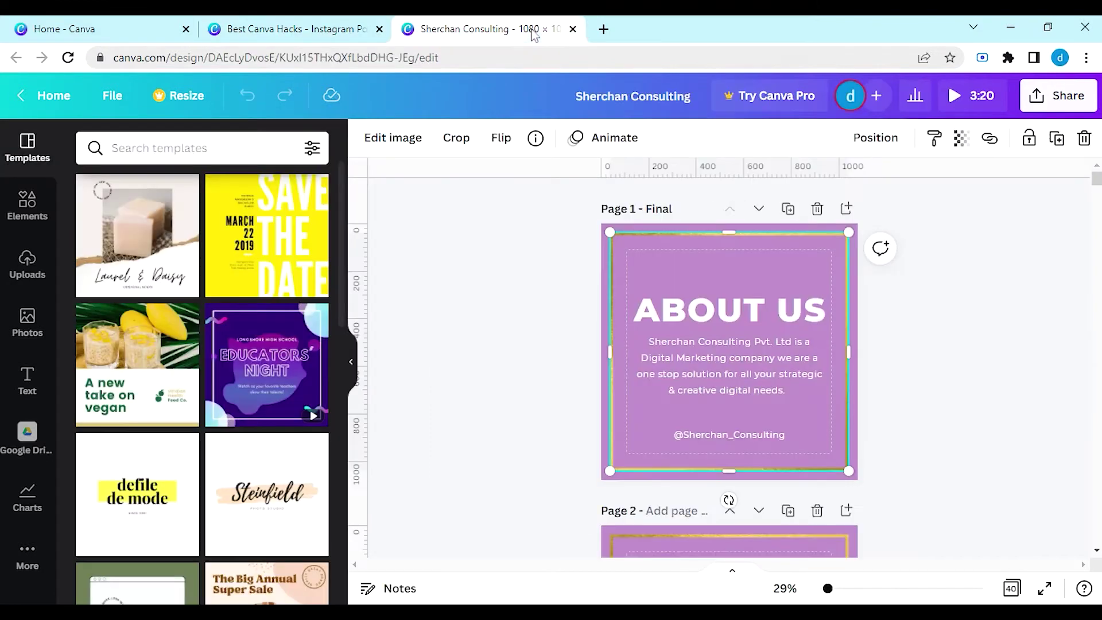
pyautogui.scroll(-15, 729, 367)
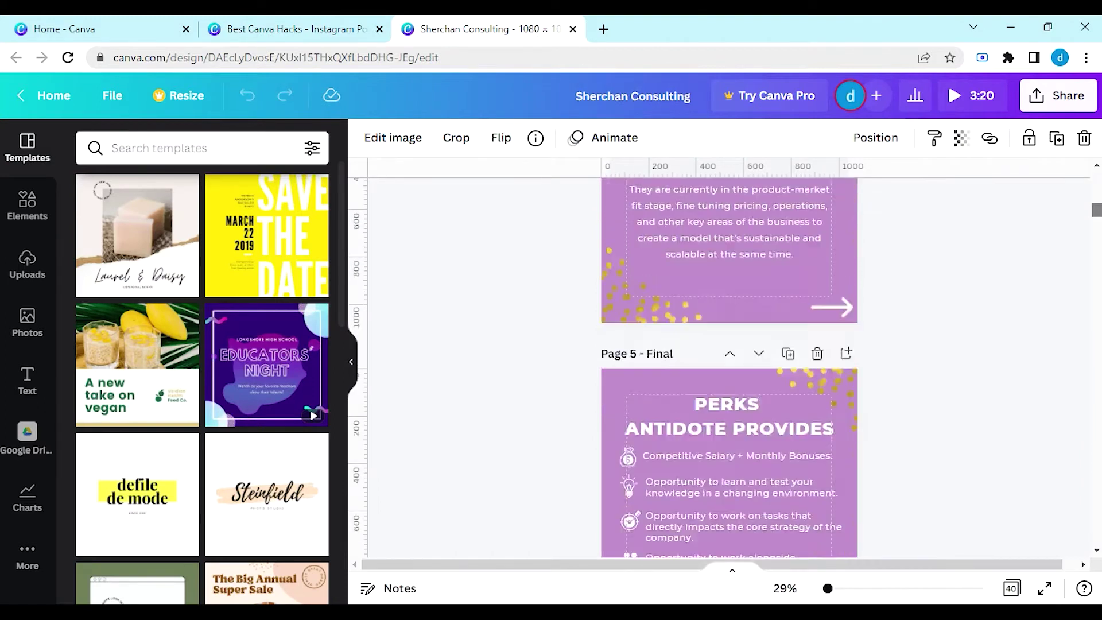
pyautogui.scroll(5, 729, 368)
pyautogui.press('Escape')
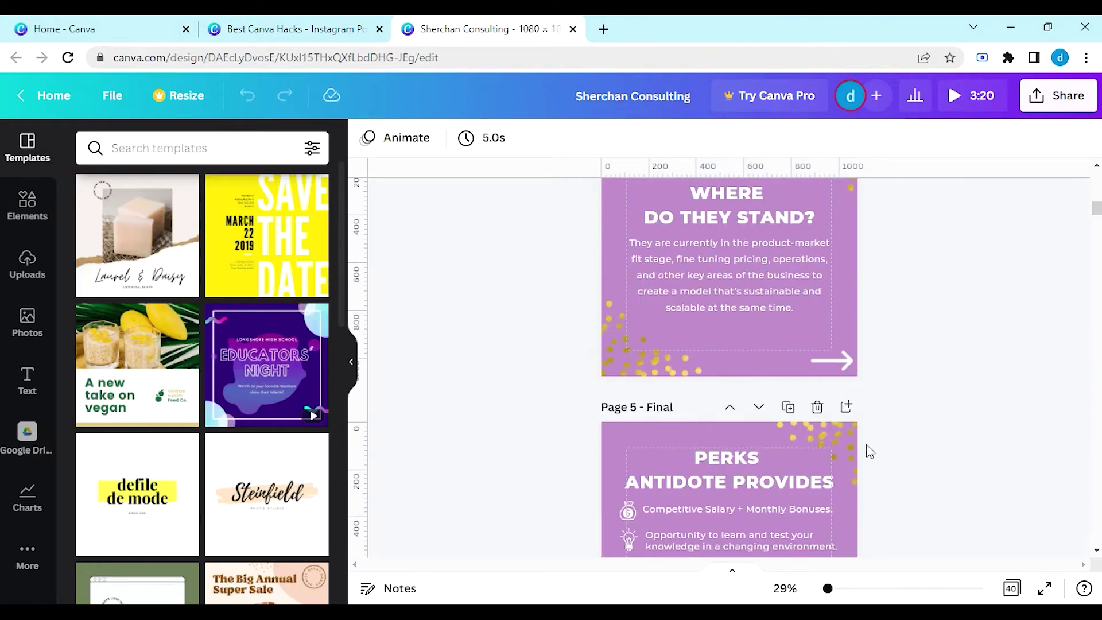
pyautogui.click(857, 460)
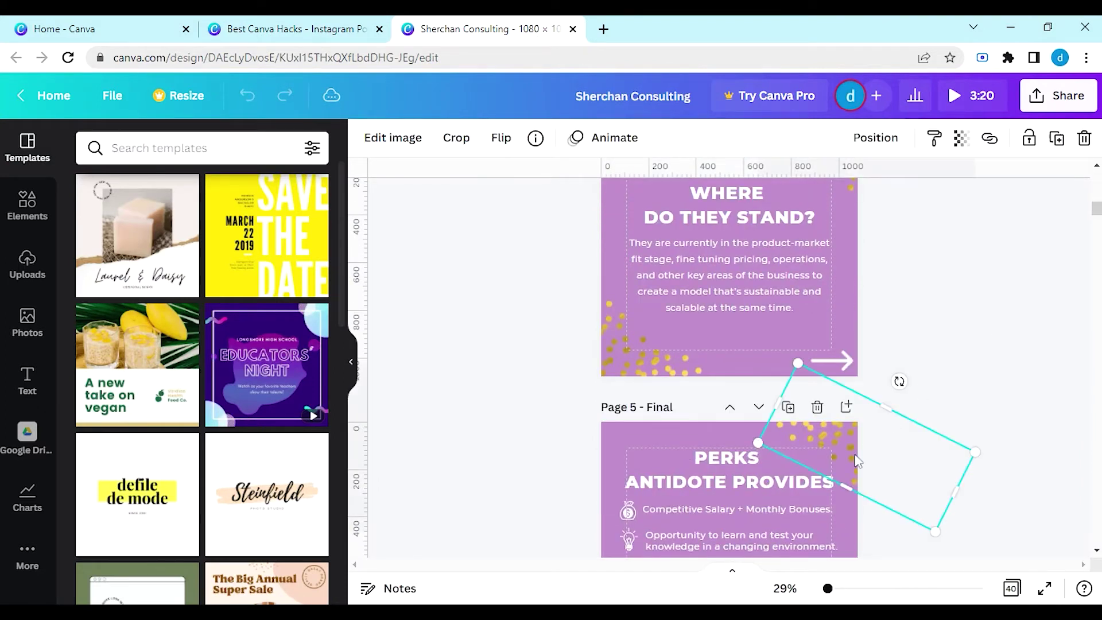
pyautogui.click(339, 32)
pyautogui.scroll(5, 750, 423)
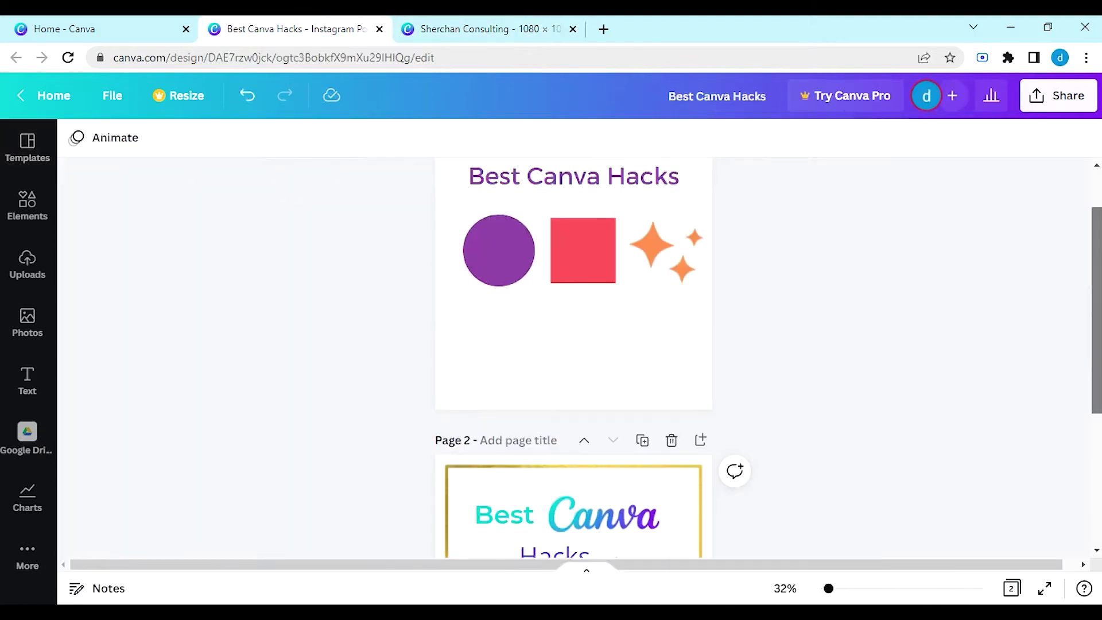
pyautogui.hotkey('ctrl', 'v')
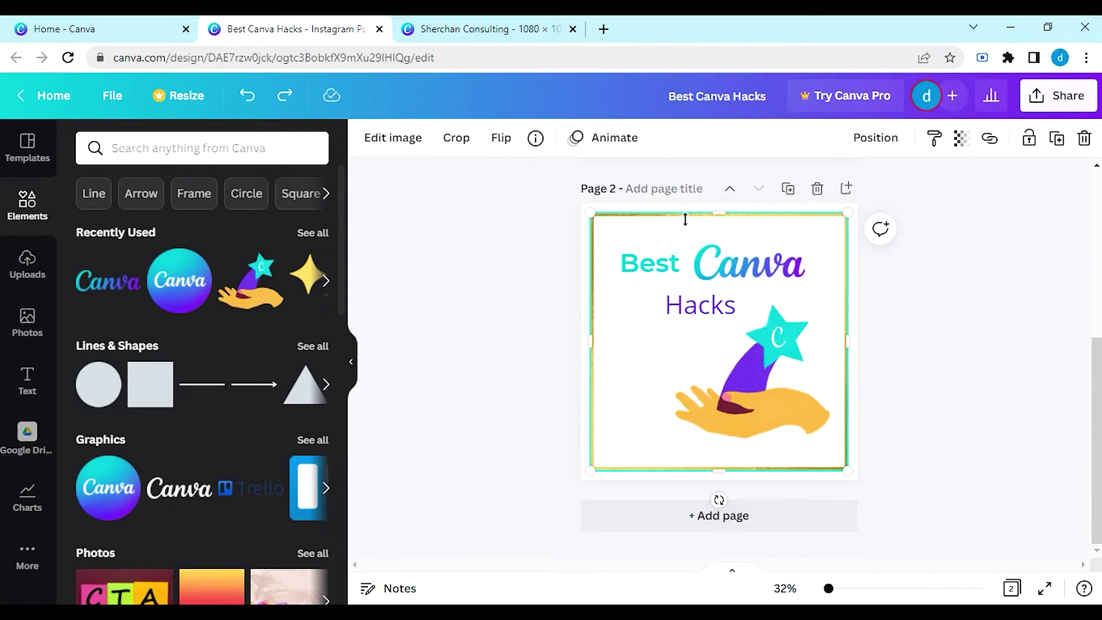
# Bring the hand-and-star graphic in front of the gold frame and shift it slightly right
pyautogui.keyDown('ctrl'); pyautogui.click(737, 384); pyautogui.keyUp('ctrl')
pyautogui.rightClick(746, 379)
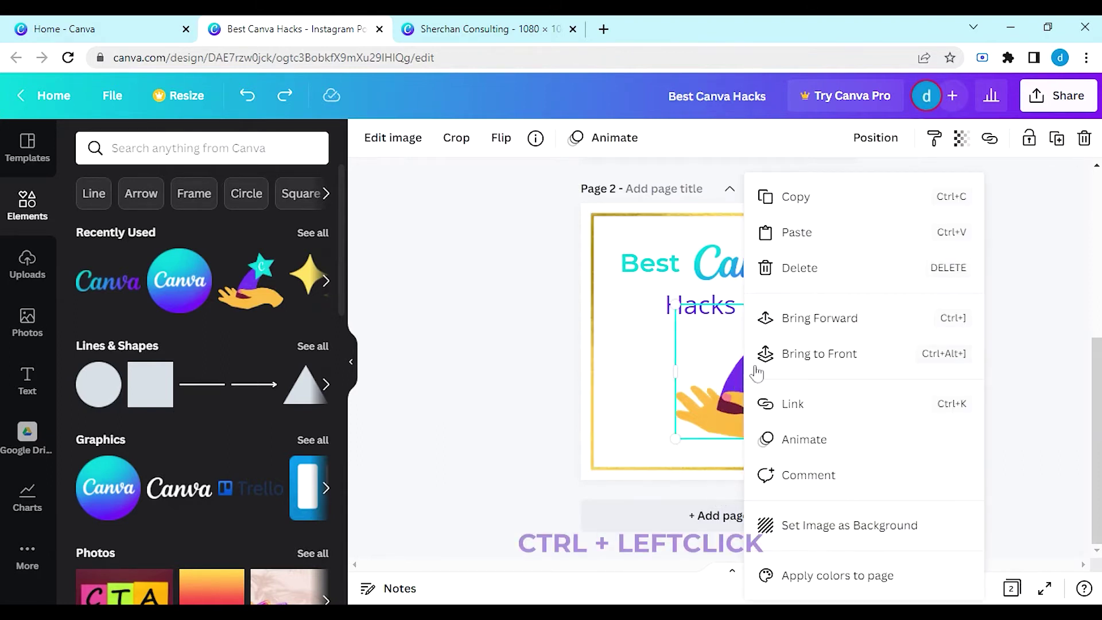
pyautogui.click(786, 357)
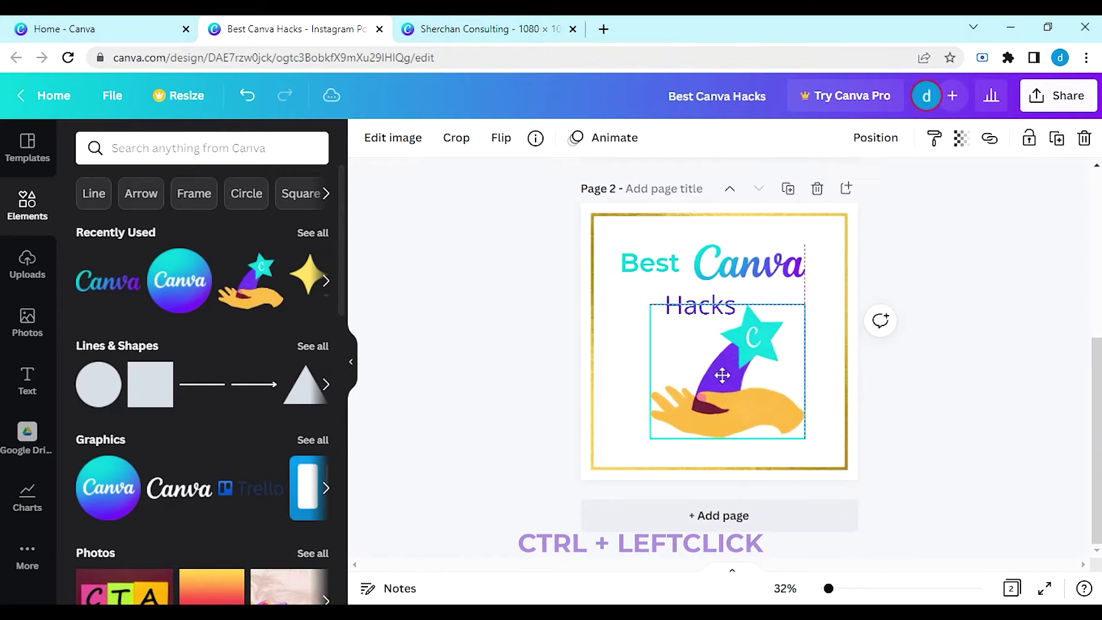
pyautogui.moveTo(723, 375); pyautogui.dragTo(748, 375)
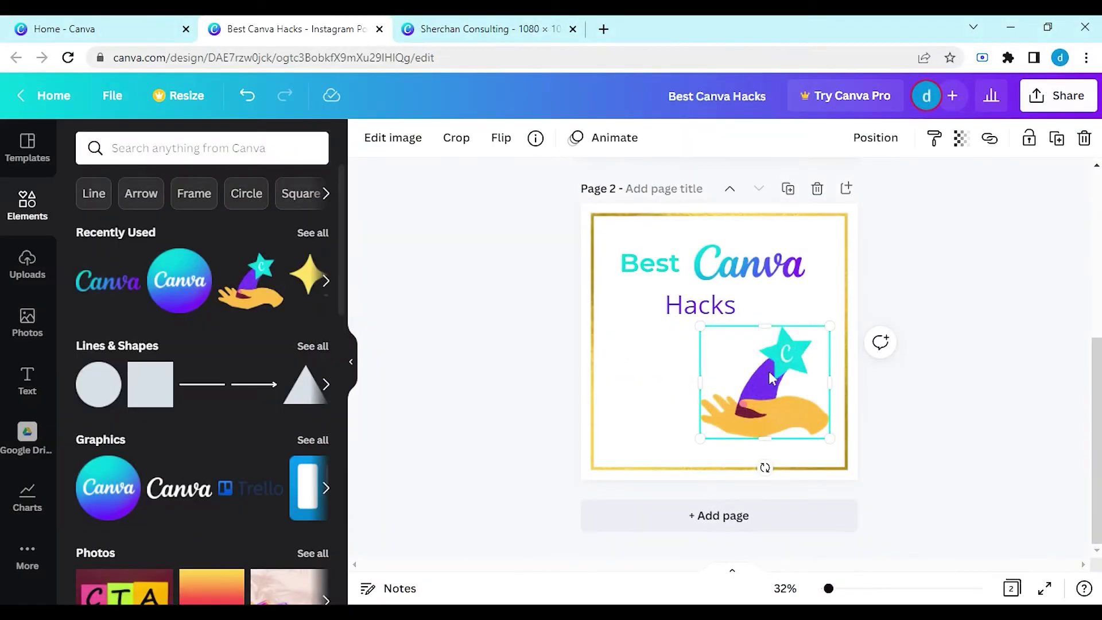
# Try a smaller, flipped duplicate of the graphic, delete it, and enlarge the original
pyautogui.click(1056, 144)
pyautogui.moveTo(802, 398); pyautogui.dragTo(694, 374)
pyautogui.moveTo(600, 315); pyautogui.dragTo(640, 352)
pyautogui.moveTo(683, 397); pyautogui.dragTo(652, 424)
pyautogui.click(501, 138)
pyautogui.click(537, 179)
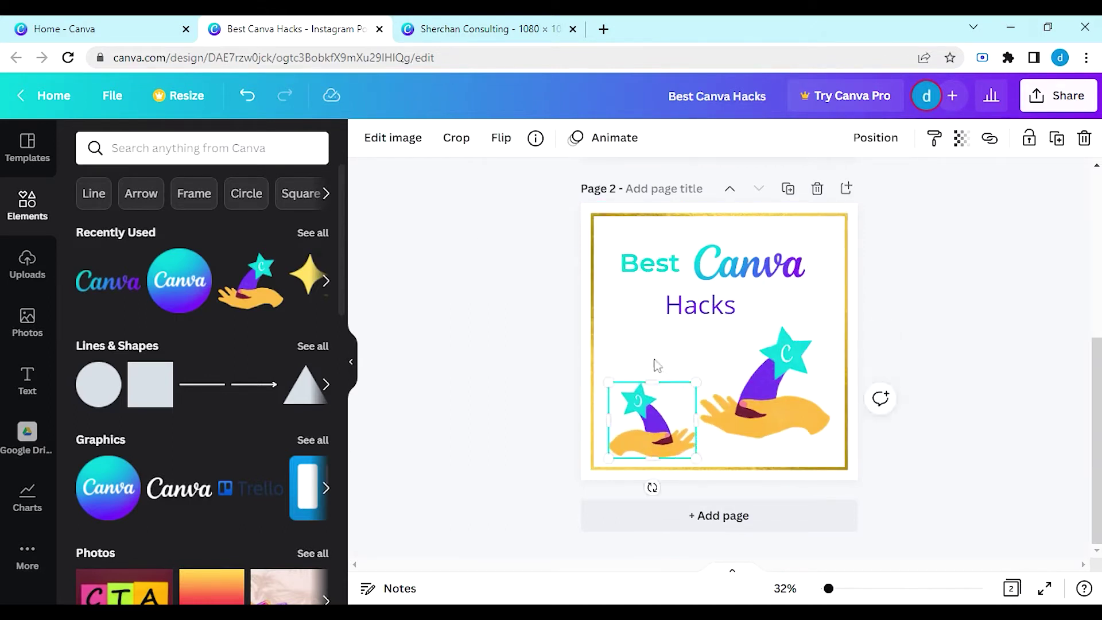
pyautogui.press('Delete')
pyautogui.click(759, 424)
pyautogui.moveTo(699, 326); pyautogui.dragTo(689, 320)
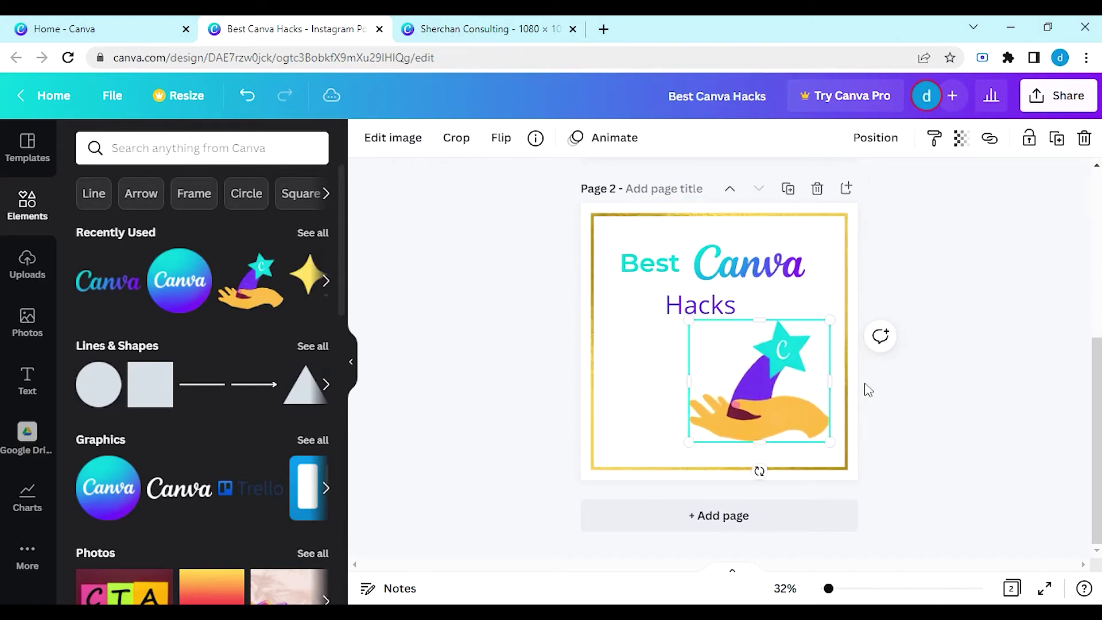
# Duplicate page 2 twice to create pages 3 and 4
pyautogui.click(943, 435)
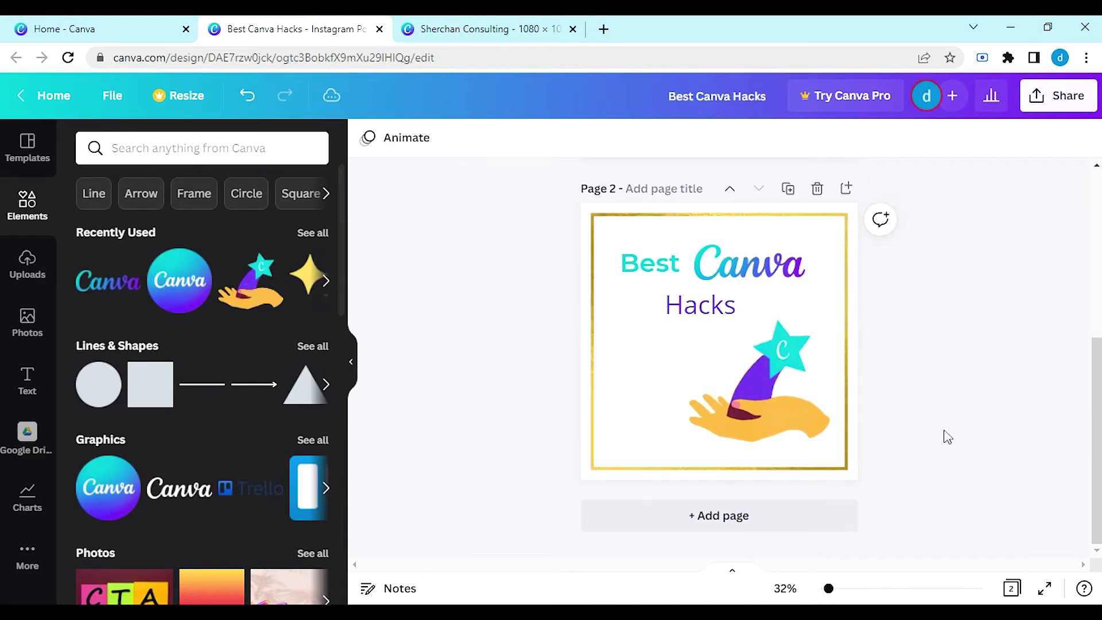
pyautogui.click(789, 198)
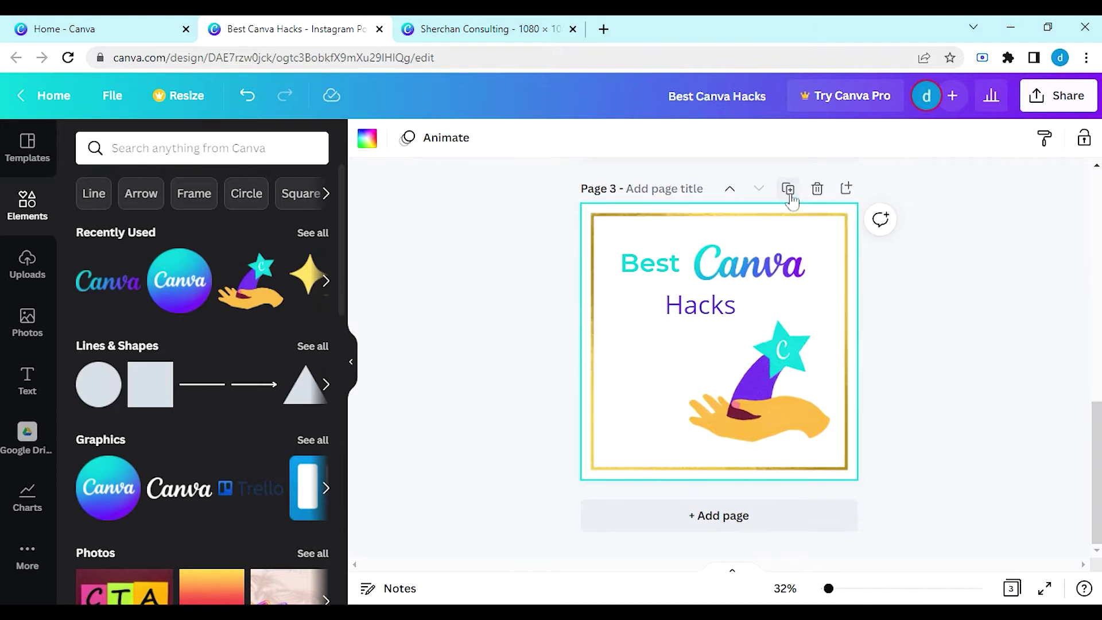
pyautogui.click(788, 190)
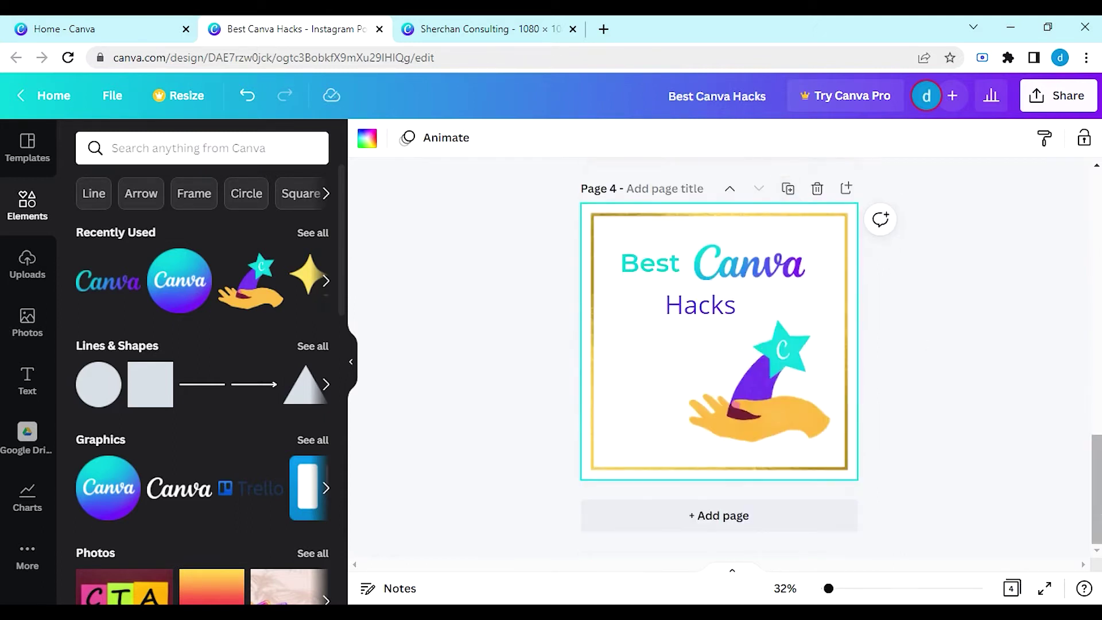
pyautogui.click(1036, 491)
# On page 4, delete the gold frame and nudge the hand graphic and Hacks text right
pyautogui.click(819, 466)
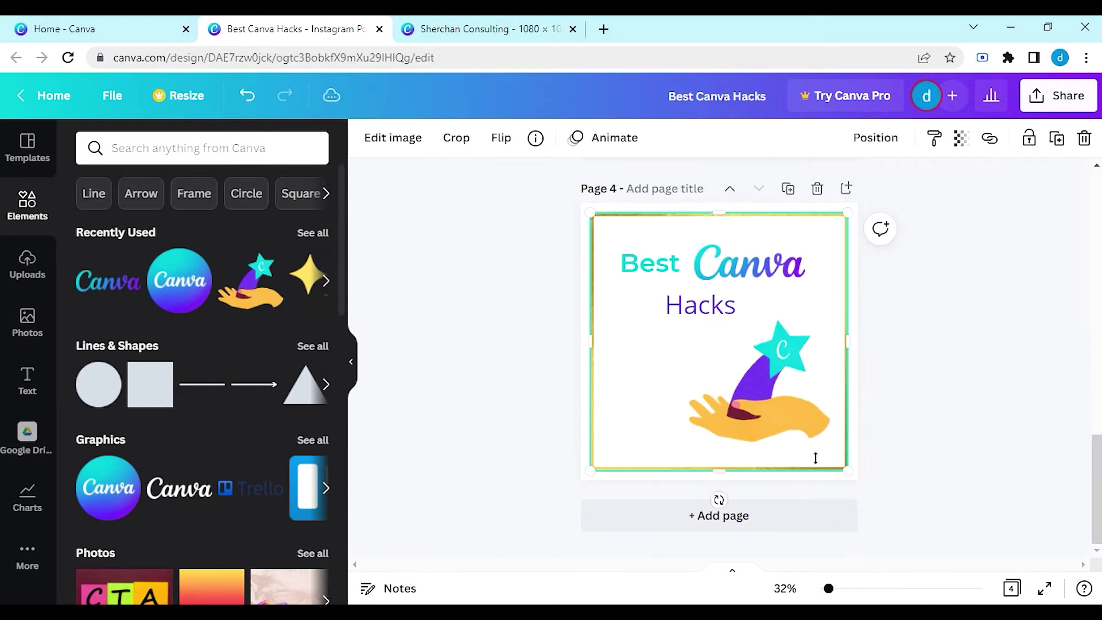
pyautogui.press('Delete')
pyautogui.moveTo(780, 419); pyautogui.dragTo(777, 421)
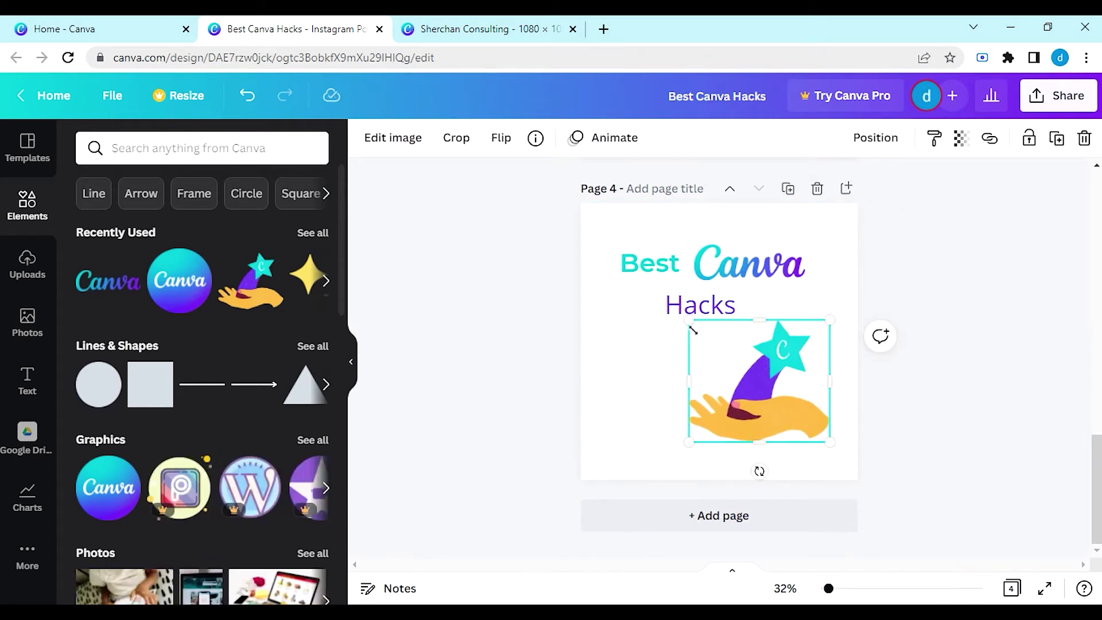
pyautogui.moveTo(658, 305); pyautogui.dragTo(684, 303)
# Replace the script Canva text with the round gradient Canva logo, after trying and removing a grey circle
pyautogui.click(615, 423)
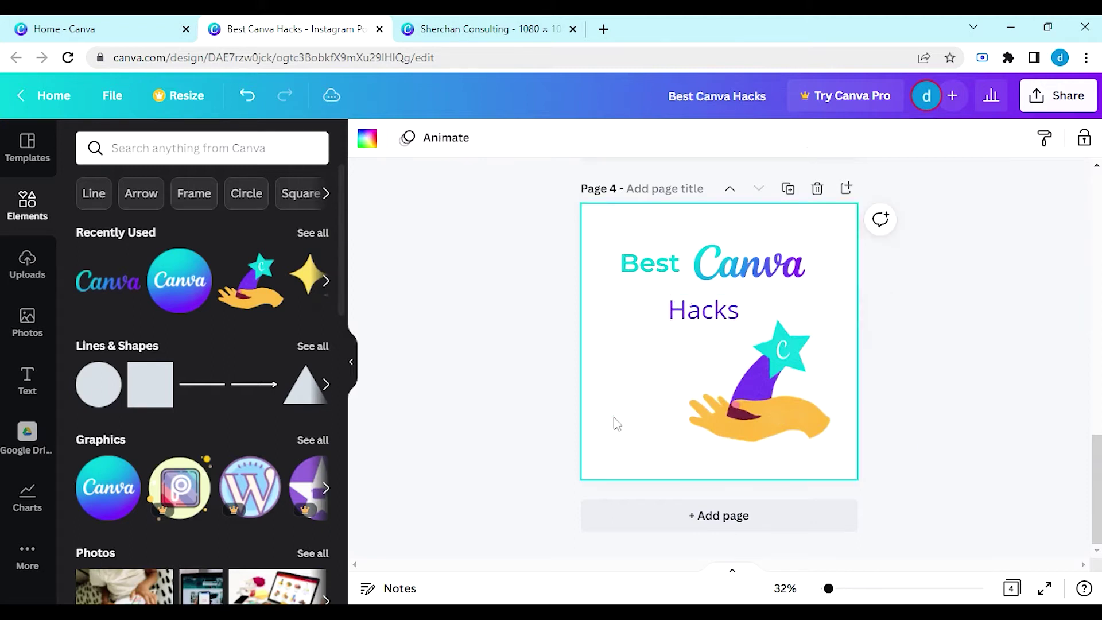
pyautogui.click(103, 373)
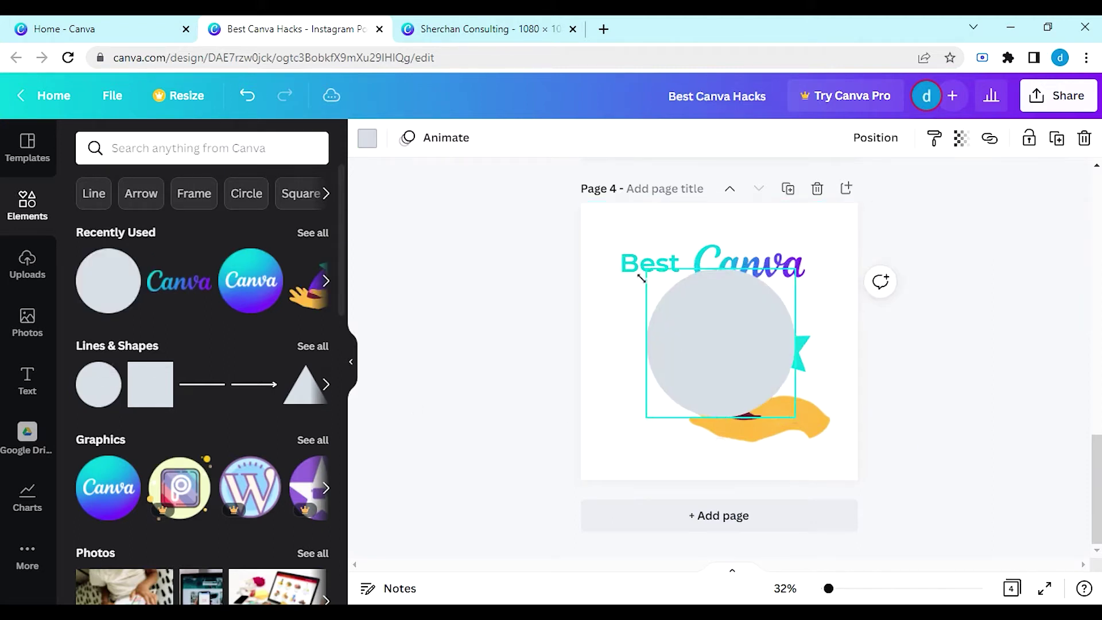
pyautogui.moveTo(643, 267); pyautogui.dragTo(701, 320)
pyautogui.moveTo(734, 364); pyautogui.dragTo(609, 366)
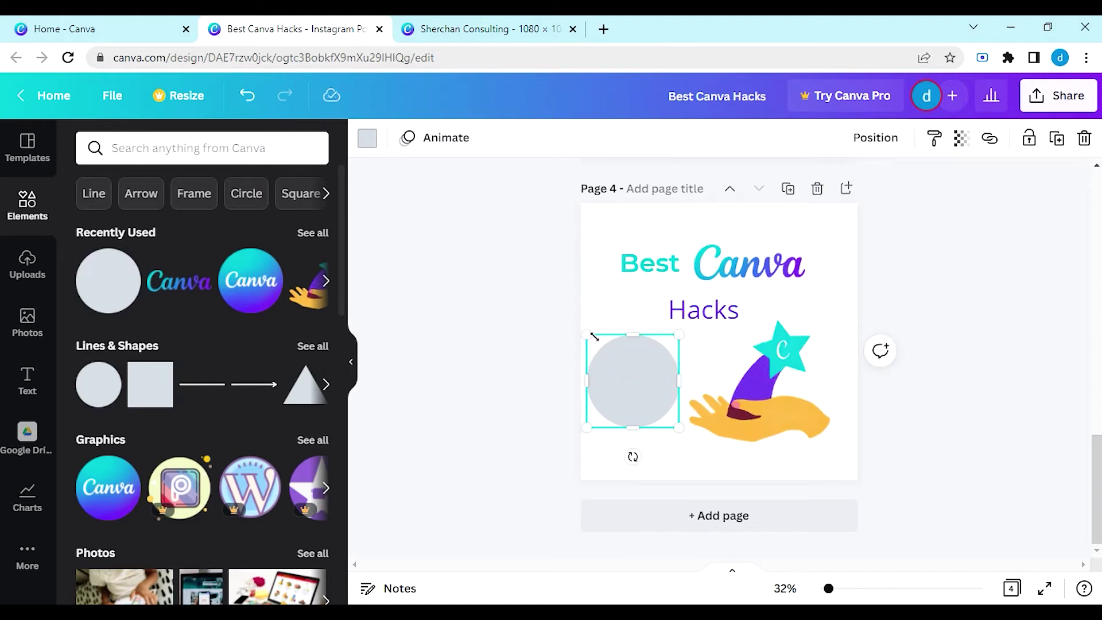
pyautogui.press('Delete')
pyautogui.click(250, 280)
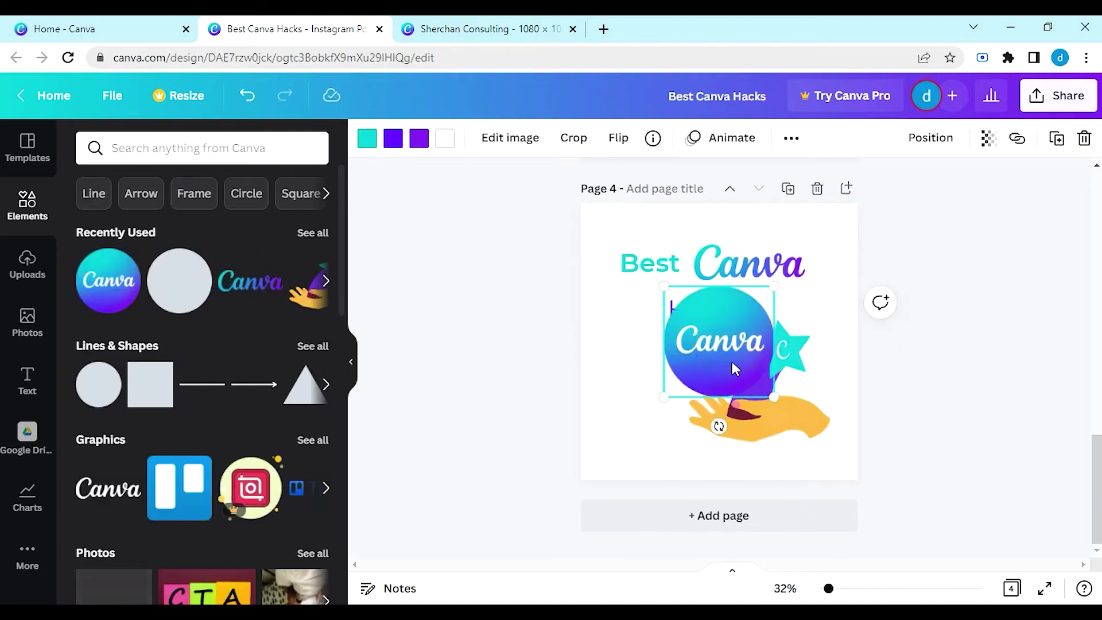
pyautogui.click(743, 266)
pyautogui.press('Delete')
pyautogui.moveTo(738, 352); pyautogui.dragTo(769, 281)
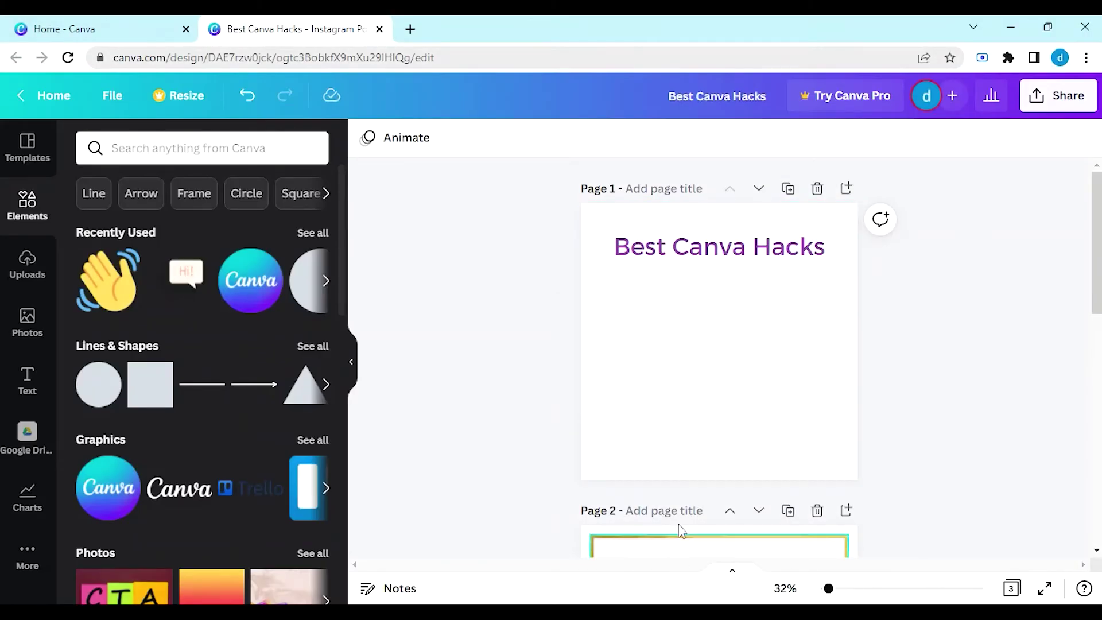
# Add, adjust and remove a line (L) and a circle (C) on page 1
pyautogui.press('l')
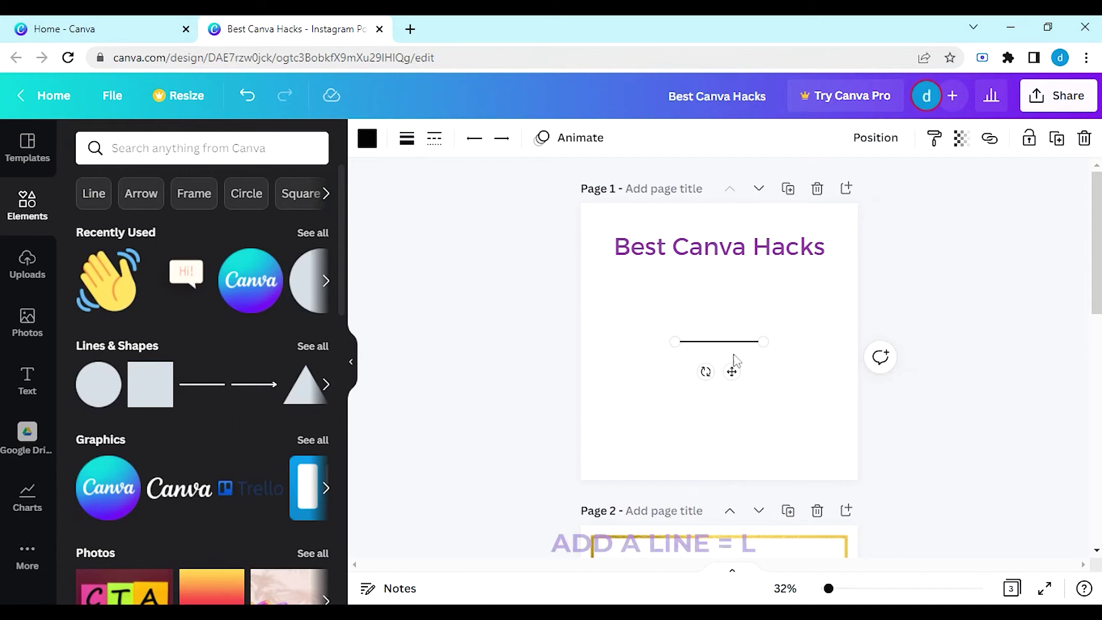
pyautogui.moveTo(763, 342); pyautogui.dragTo(811, 341)
pyautogui.moveTo(675, 342); pyautogui.dragTo(625, 339)
pyautogui.press('Delete')
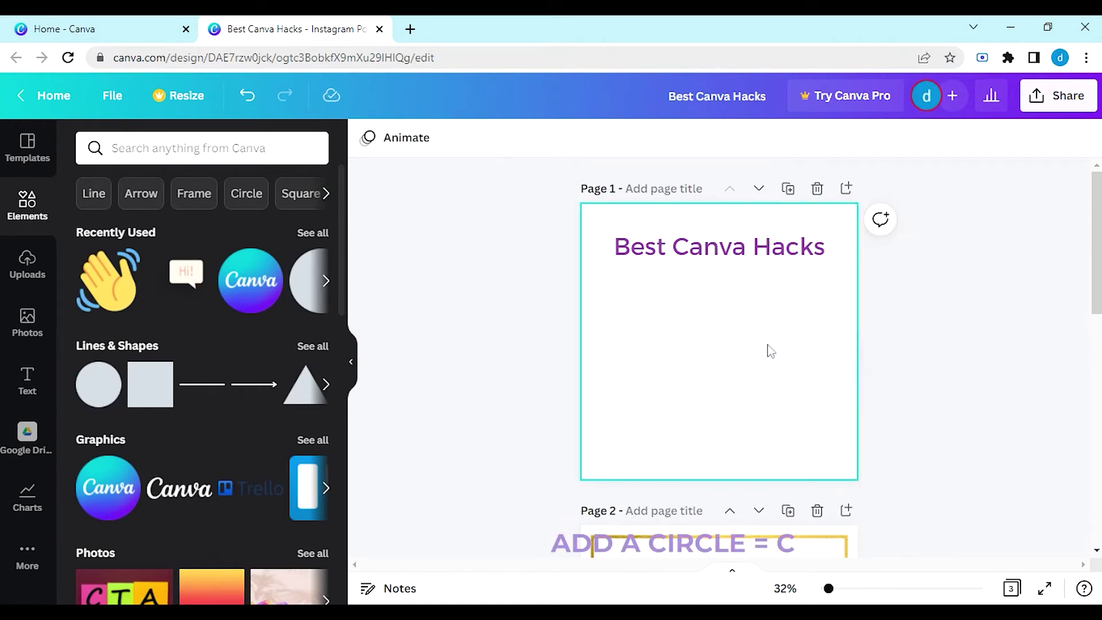
pyautogui.press('c')
pyautogui.moveTo(796, 265); pyautogui.dragTo(785, 283)
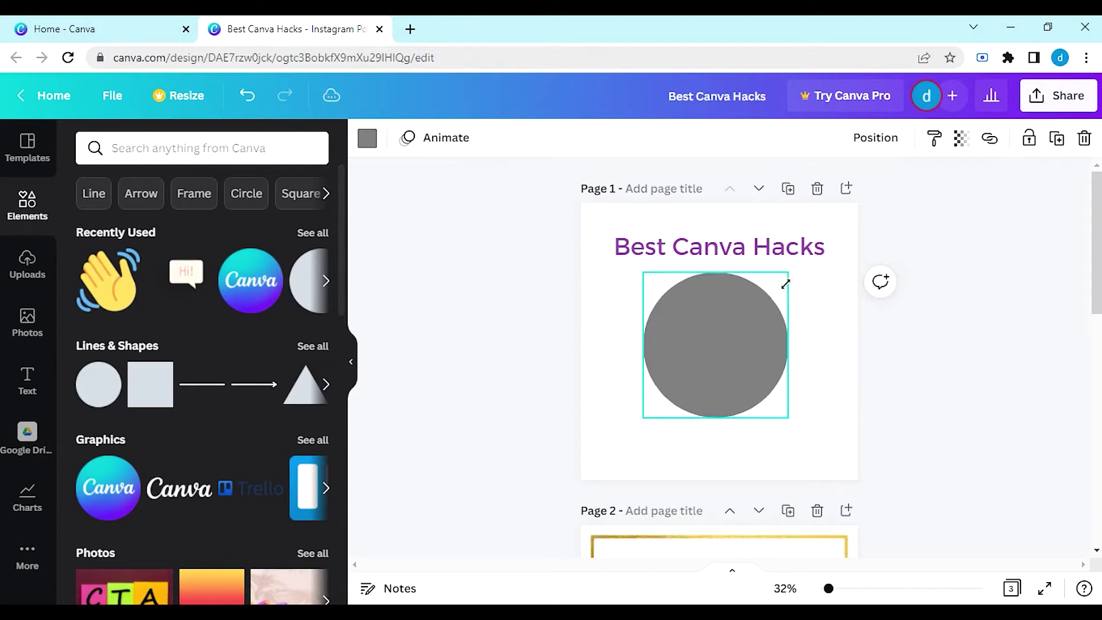
pyautogui.moveTo(736, 328)
pyautogui.mouseDown()
pyautogui.moveTo(739, 342)
pyautogui.moveTo(740, 333)
pyautogui.mouseUp()
pyautogui.press('Delete')
# Add a cyan rectangle with R, resize and centre it, then delete it
pyautogui.press('r')
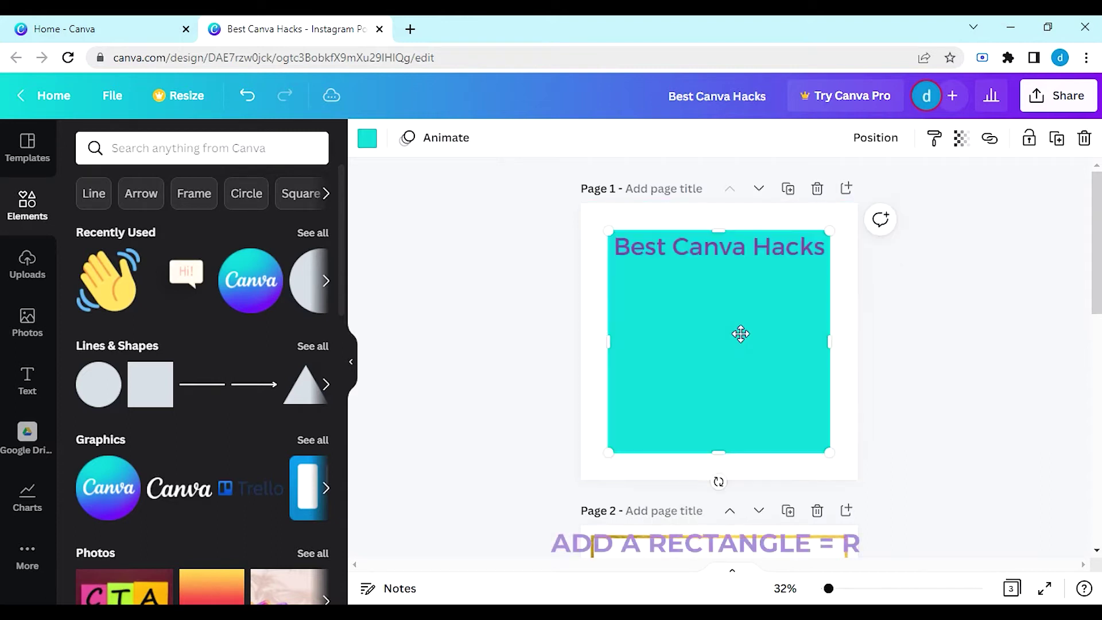
pyautogui.moveTo(600, 227); pyautogui.dragTo(660, 295)
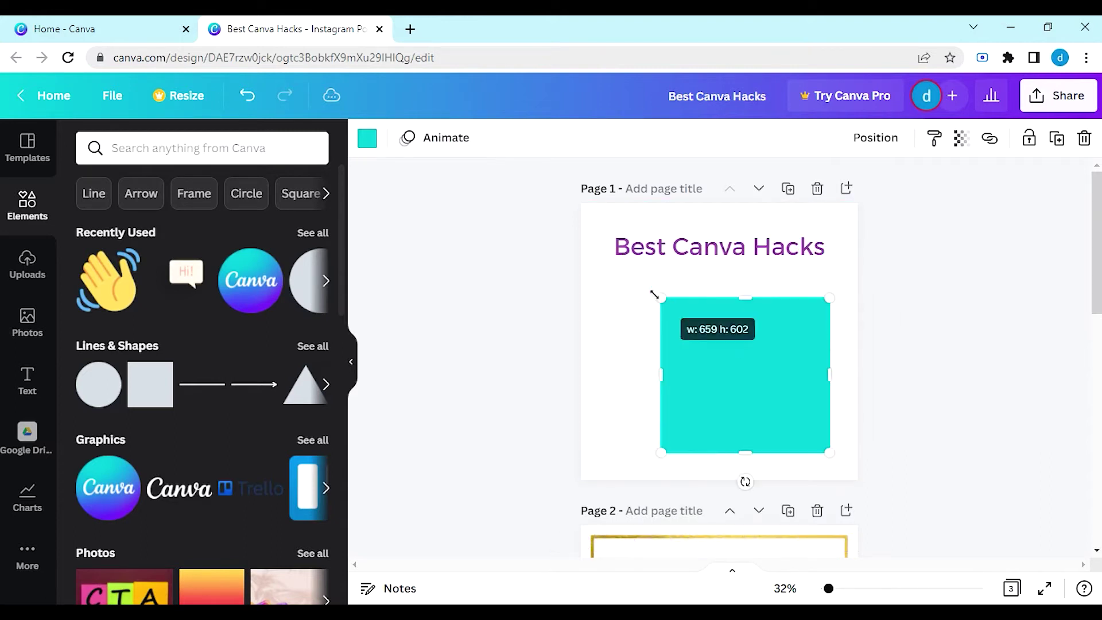
pyautogui.moveTo(744, 373); pyautogui.dragTo(720, 373)
pyautogui.moveTo(720, 453); pyautogui.dragTo(719, 423)
pyautogui.press('Delete')
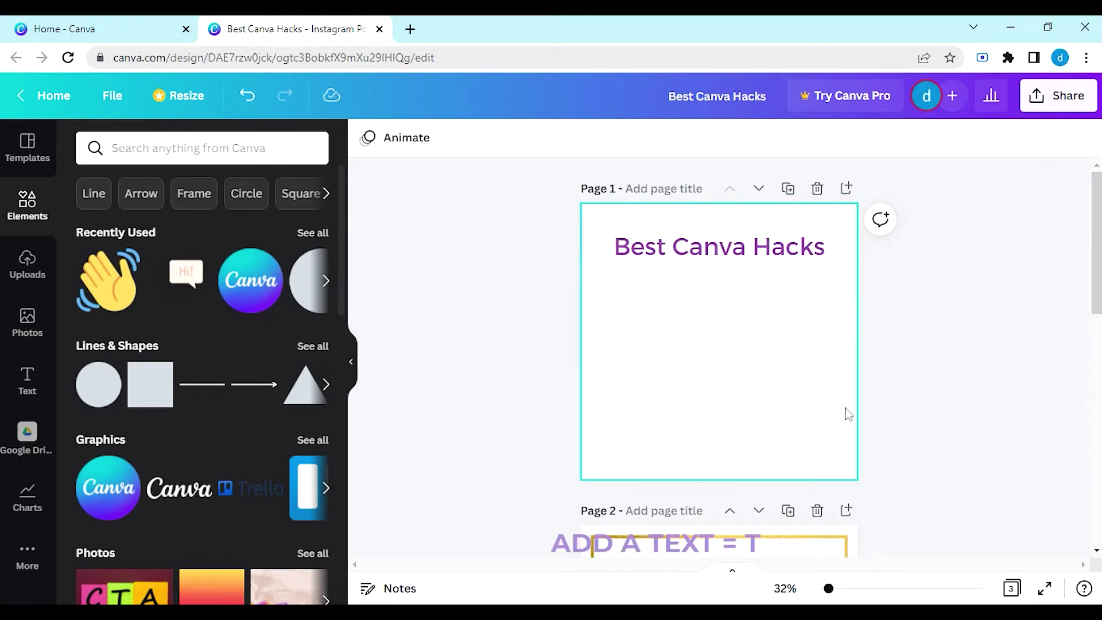
# Add 'Hello There' text with a smaller waving hand beside it, and duplicate both
pyautogui.press('t')
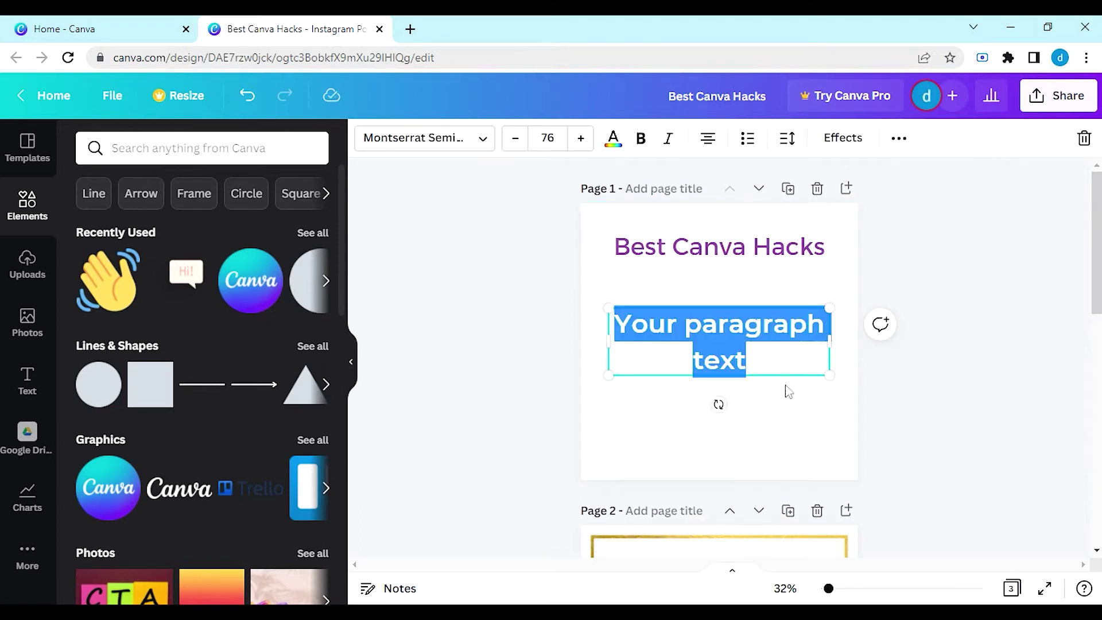
pyautogui.write('Hello There')
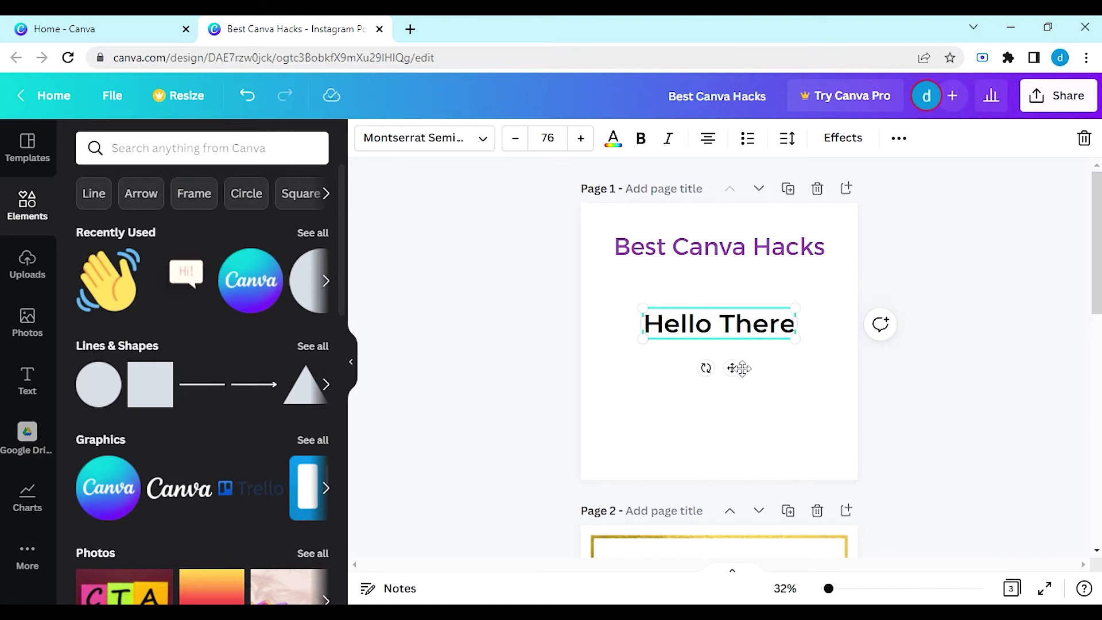
pyautogui.moveTo(109, 280); pyautogui.dragTo(832, 312)
pyautogui.moveTo(886, 369); pyautogui.dragTo(803, 314)
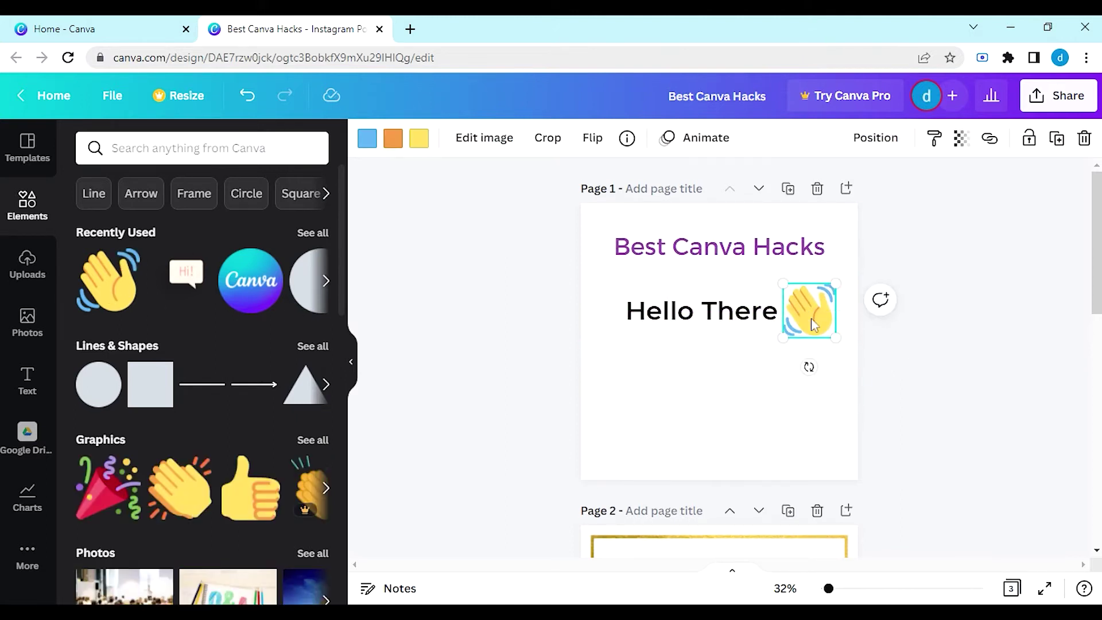
pyautogui.moveTo(802, 313); pyautogui.dragTo(807, 318)
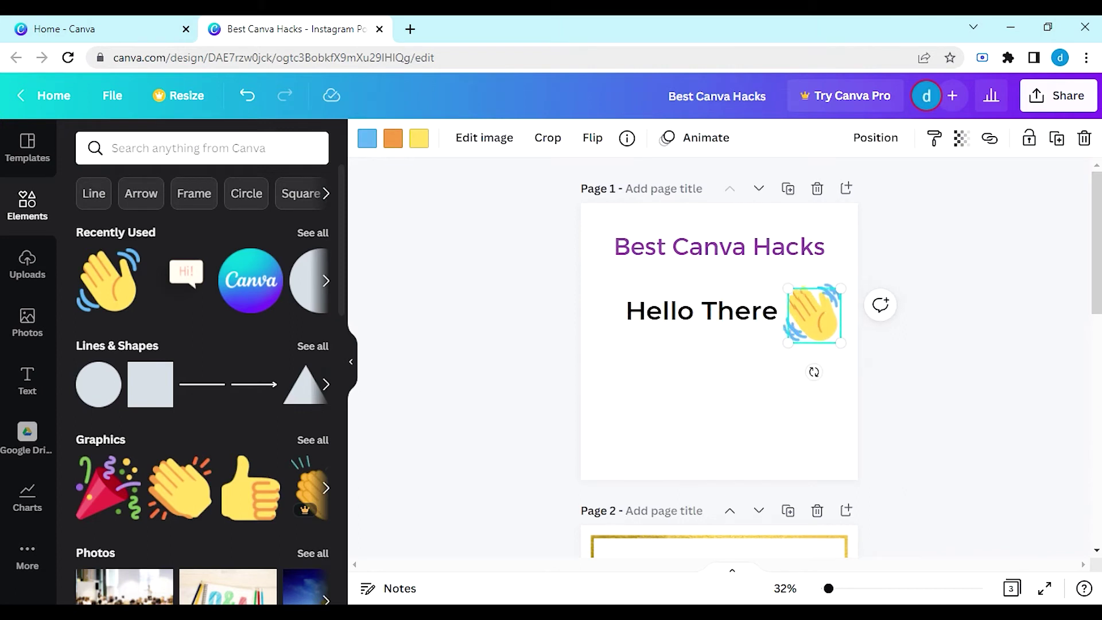
pyautogui.hotkey('ctrl', 'd')
pyautogui.click(688, 320)
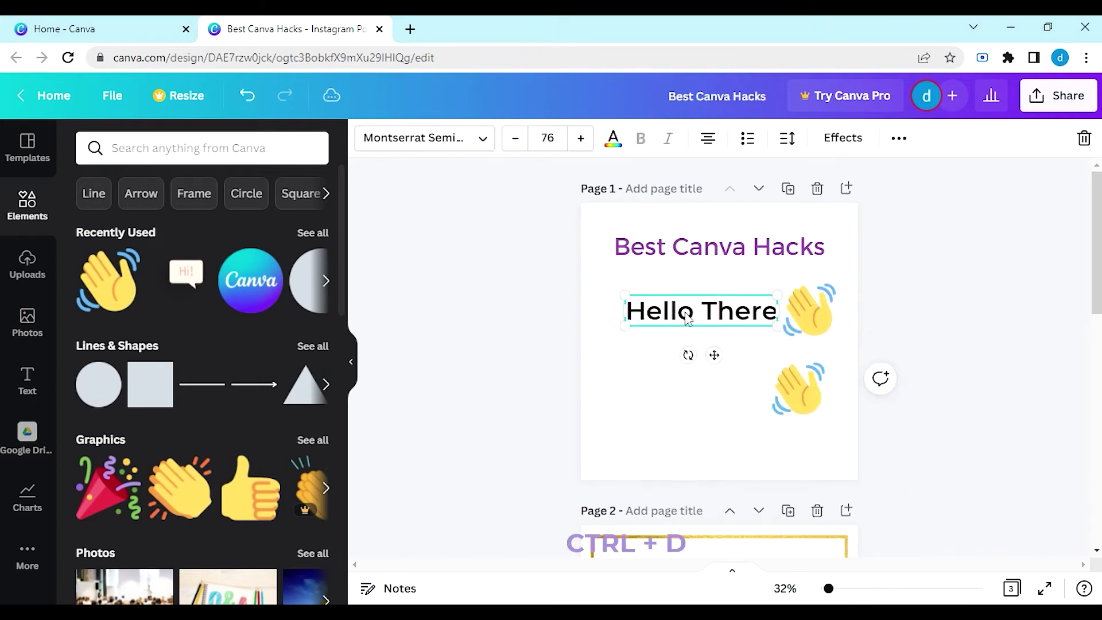
pyautogui.hotkey('ctrl', 'd')
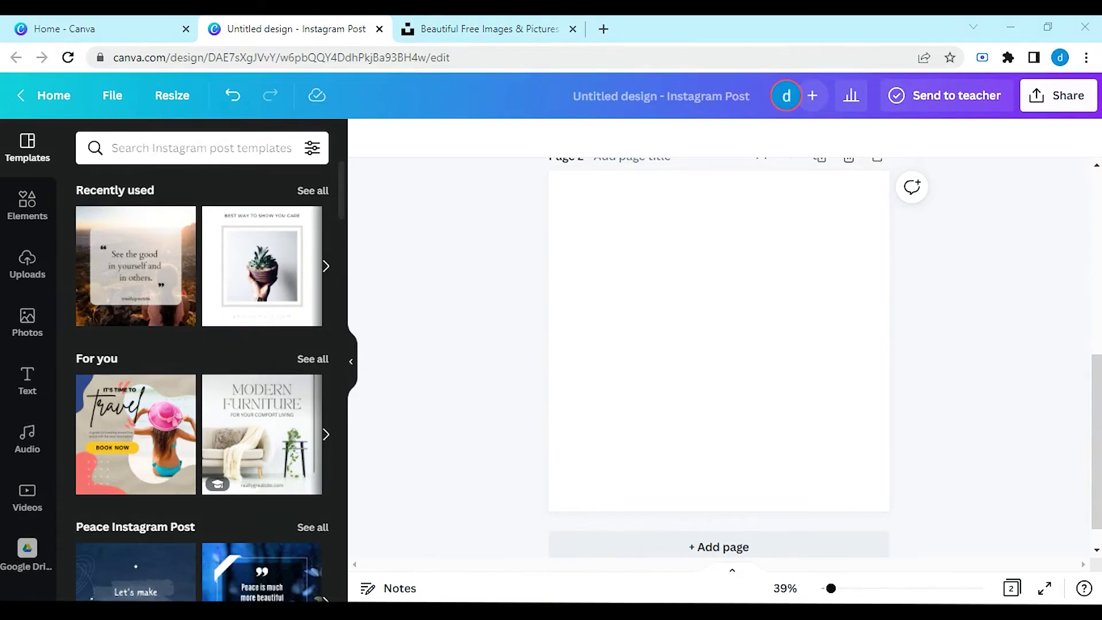
# Drag the two-women laptop JPG from the Downloads folder onto page 2
pyautogui.hotkey('alt', 'Tab')
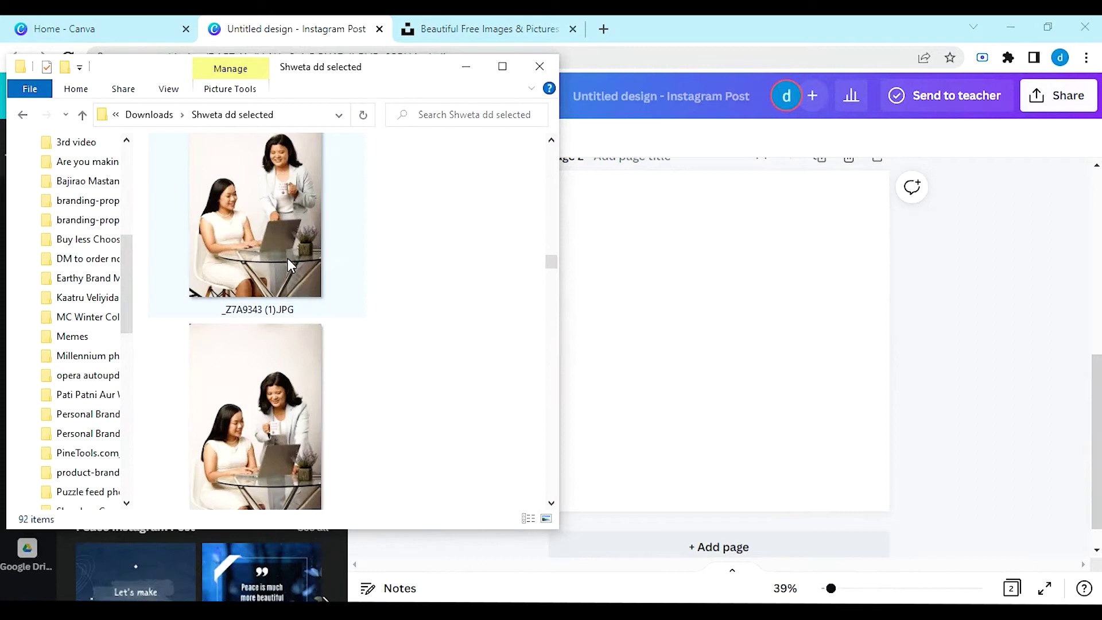
pyautogui.moveTo(286, 254); pyautogui.dragTo(689, 389)
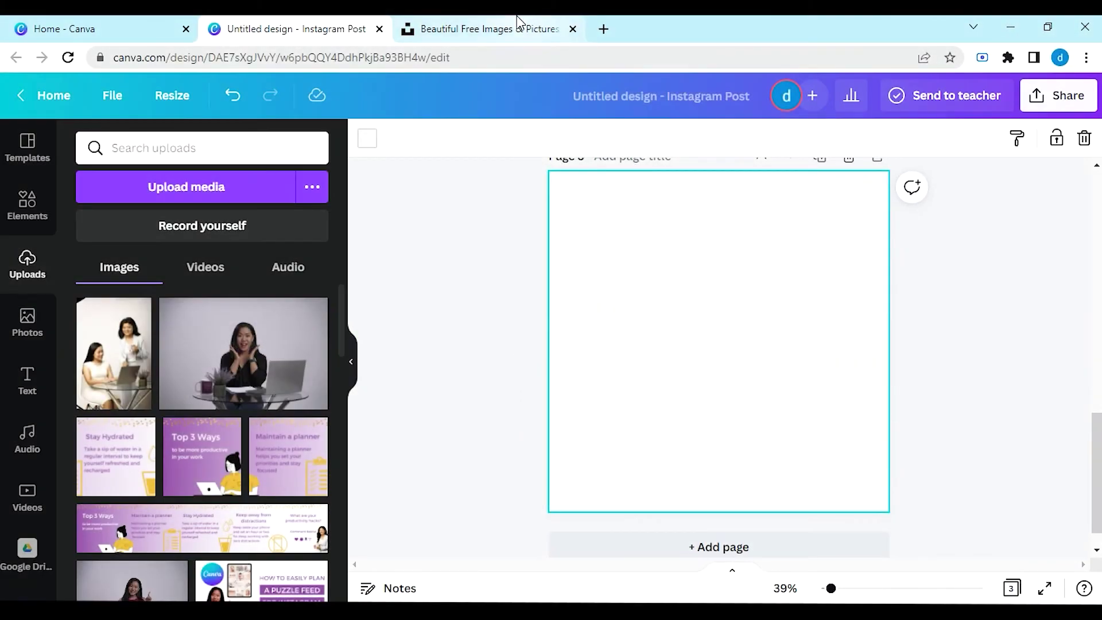
# Copy the Unsplash photo of hands holding a cream jar and return to the untitled design
pyautogui.click(519, 22)
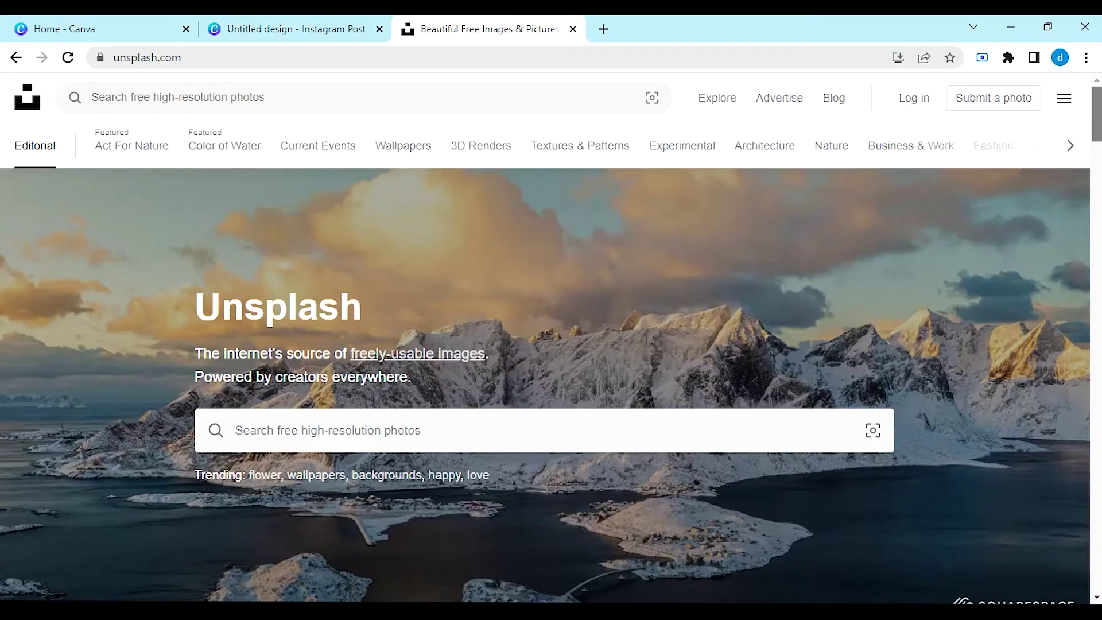
pyautogui.scroll(-20, 1099, 152)
pyautogui.scroll(-5, 551, 385)
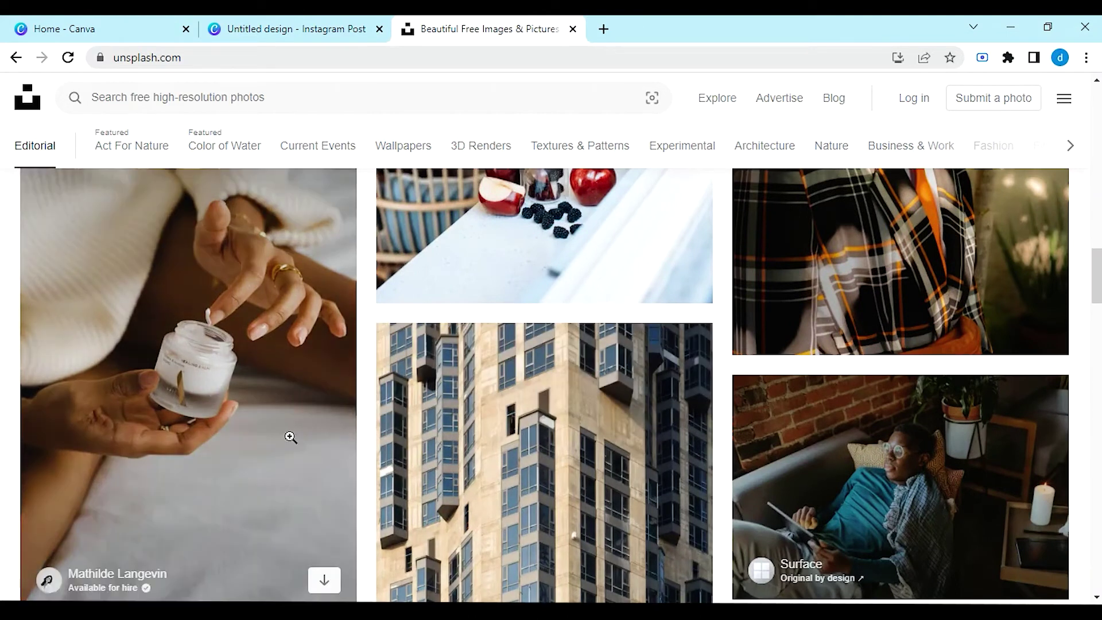
pyautogui.rightClick(291, 437)
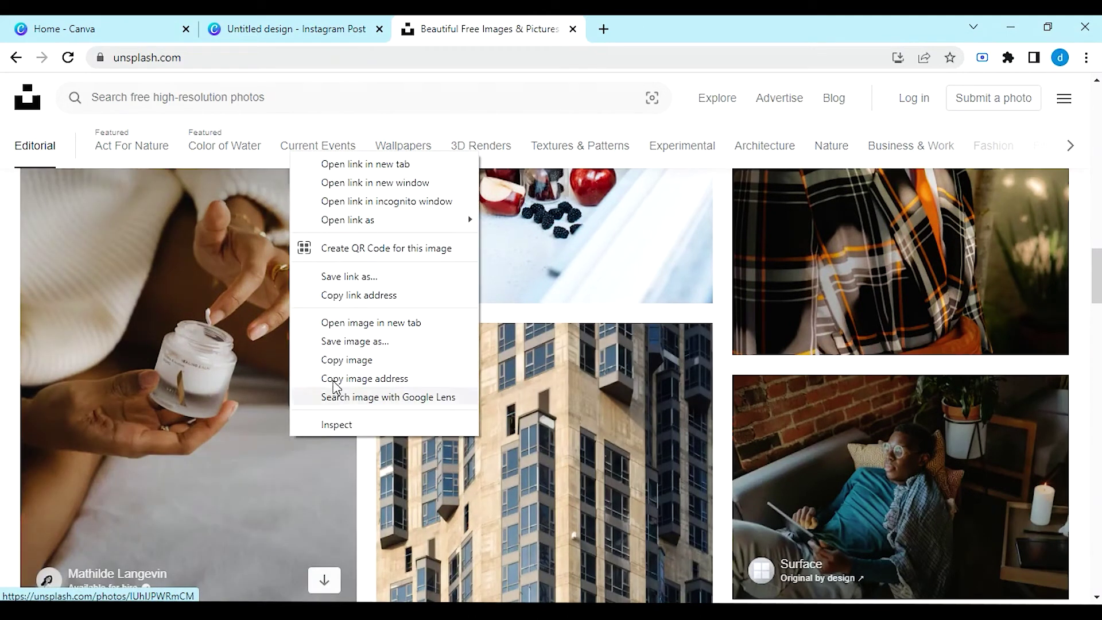
pyautogui.click(366, 360)
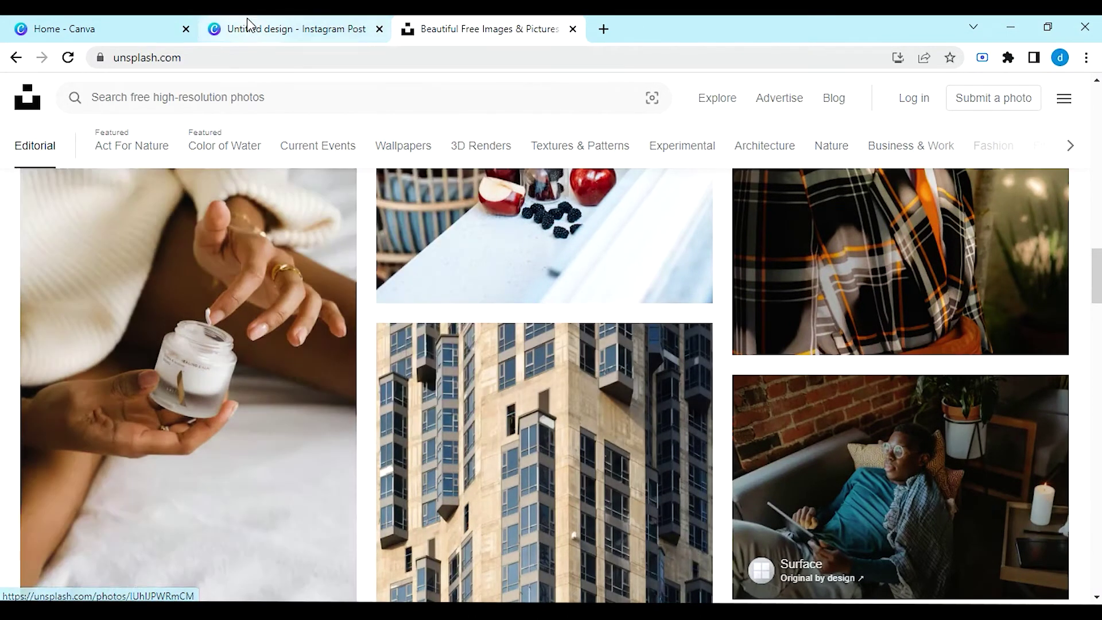
pyautogui.click(247, 23)
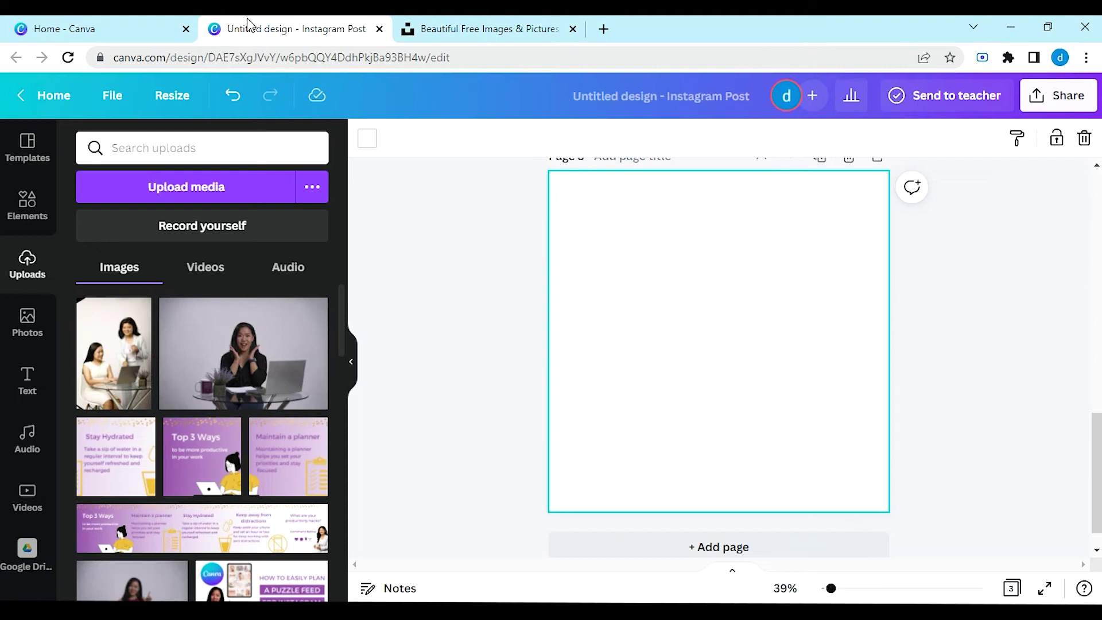
# Paste the cream-jar photo onto the blank page, move it up-left and enlarge it
pyautogui.rightClick(692, 256)
pyautogui.click(728, 319)
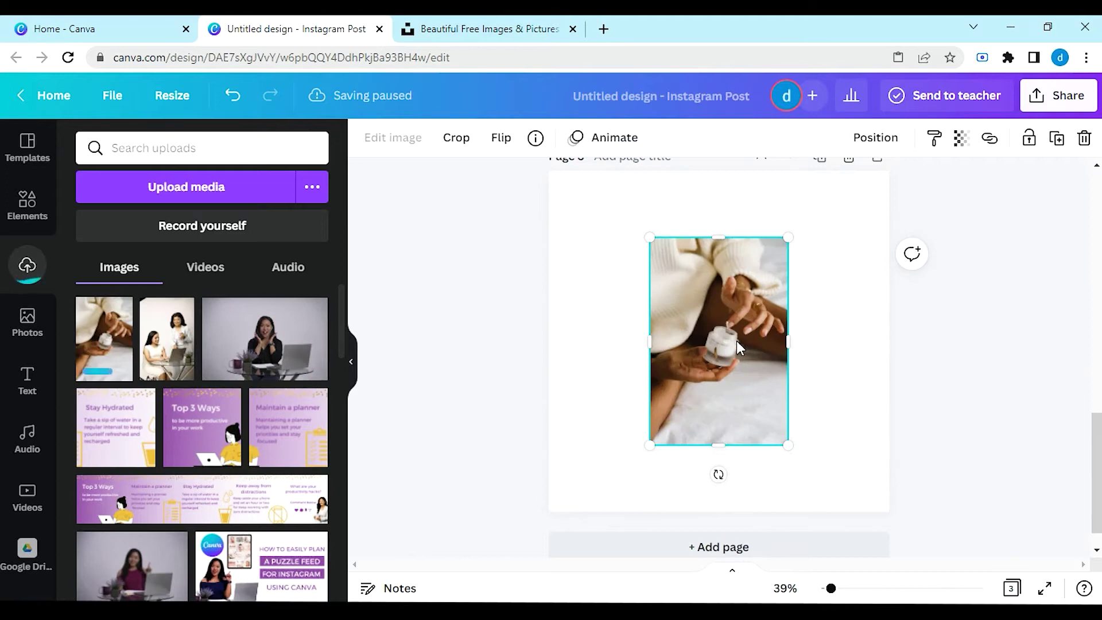
pyautogui.moveTo(736, 340); pyautogui.dragTo(690, 305)
pyautogui.moveTo(748, 404); pyautogui.dragTo(854, 475)
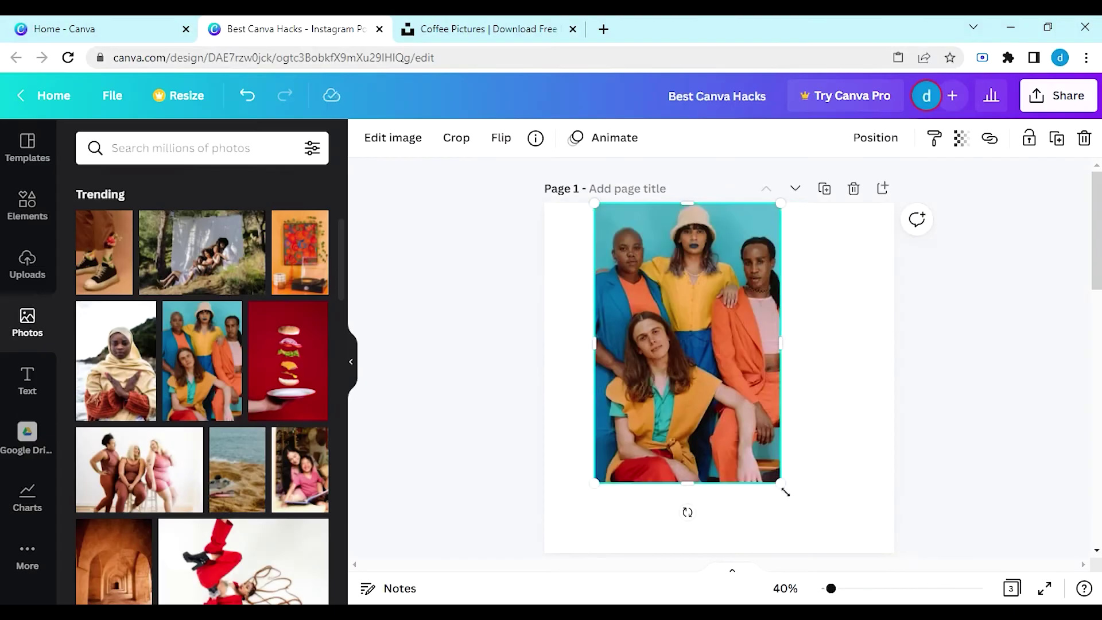
# Enlarge the group photo to 720x1080, centre it, try Auto blur, then pick the Blur brush
pyautogui.moveTo(783, 490); pyautogui.dragTo(863, 537)
pyautogui.moveTo(722, 491); pyautogui.dragTo(730, 494)
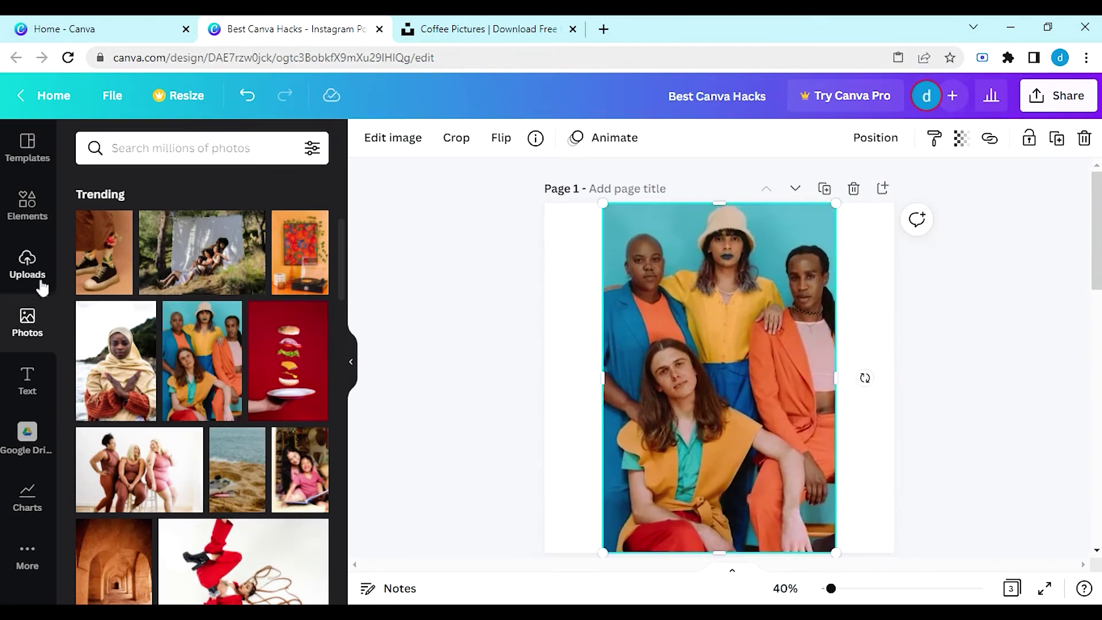
pyautogui.click(389, 144)
pyautogui.scroll(-2, 345, 362)
pyautogui.click(123, 410)
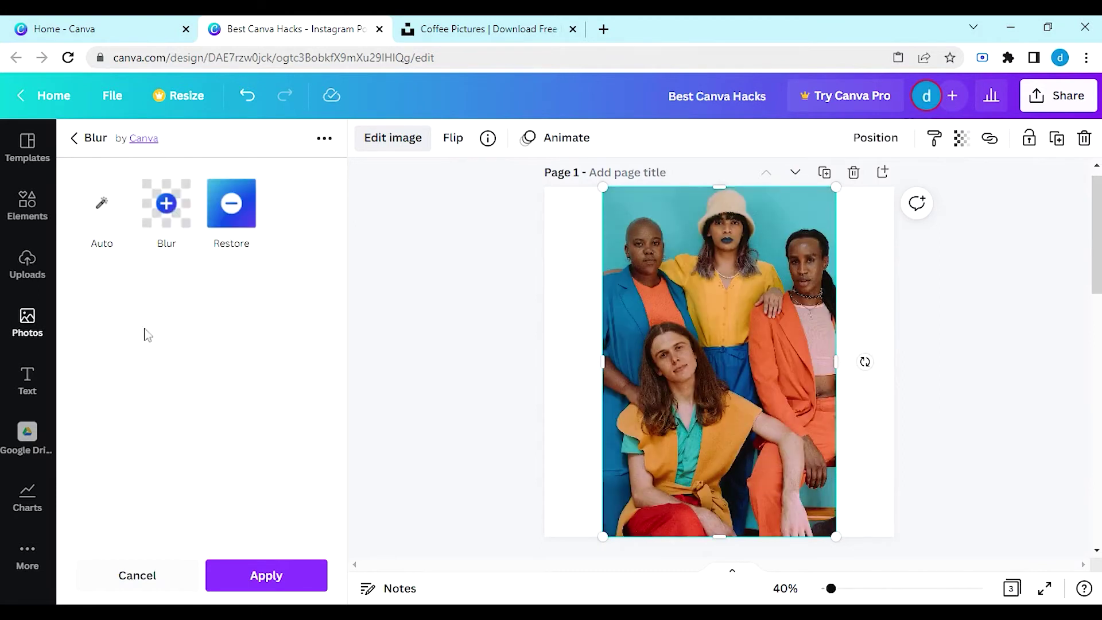
pyautogui.click(118, 229)
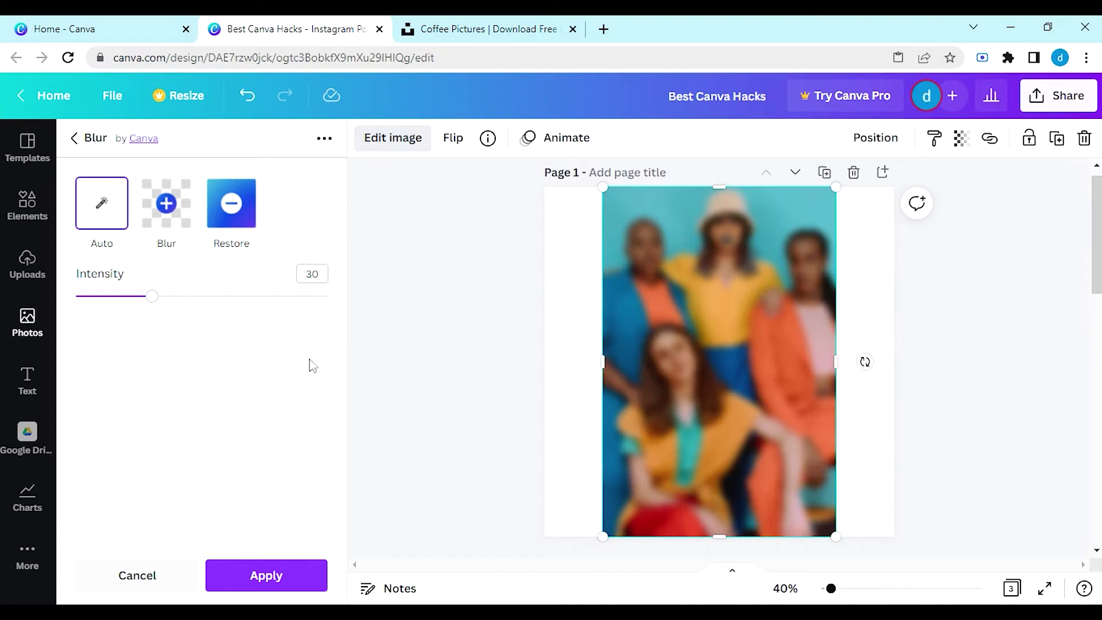
pyautogui.moveTo(151, 298); pyautogui.dragTo(102, 311)
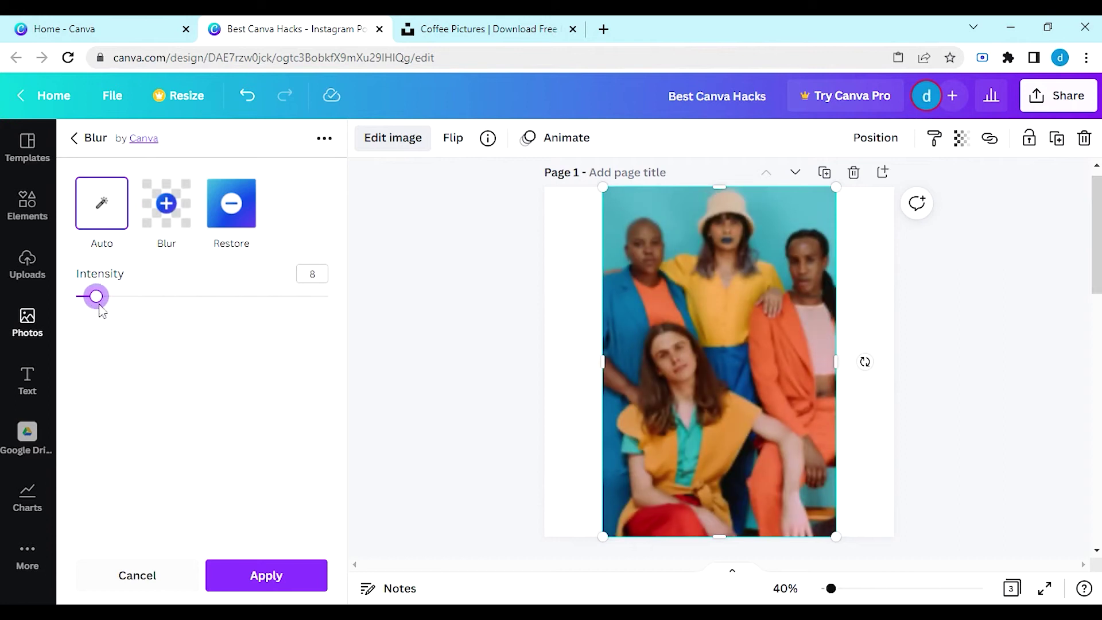
pyautogui.click(167, 221)
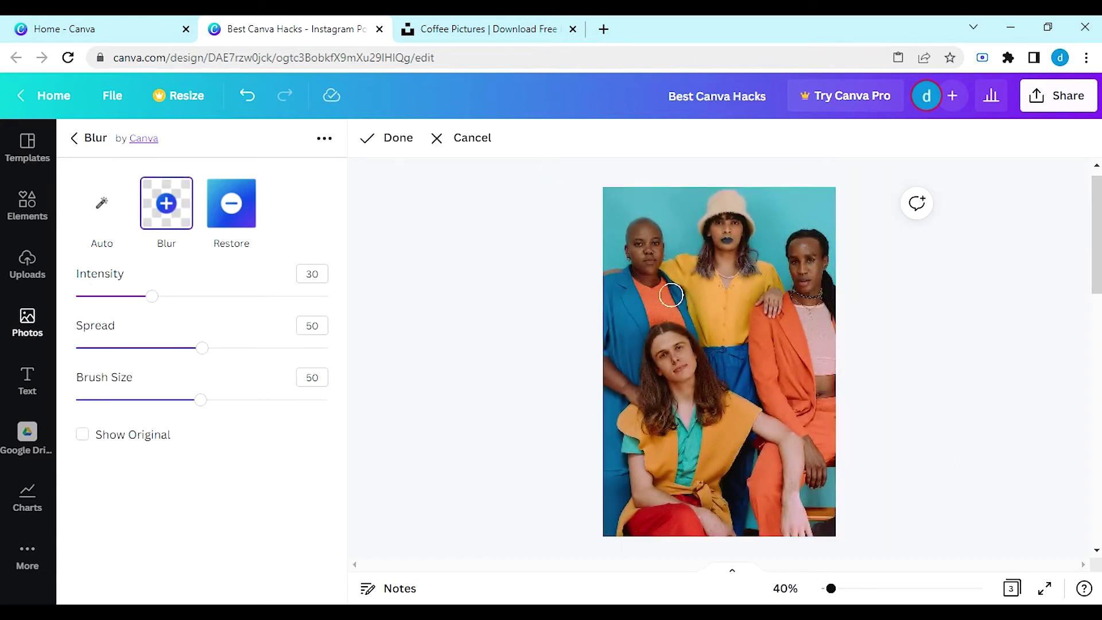
# Paint blur over the central woman's face, then pick the Blur brush again for the seated person
pyautogui.moveTo(719, 261)
pyautogui.mouseDown()
pyautogui.moveTo(733, 243)
pyautogui.moveTo(726, 217)
pyautogui.moveTo(709, 234)
pyautogui.moveTo(718, 248)
pyautogui.moveTo(737, 240)
pyautogui.moveTo(732, 215)
pyautogui.mouseUp()
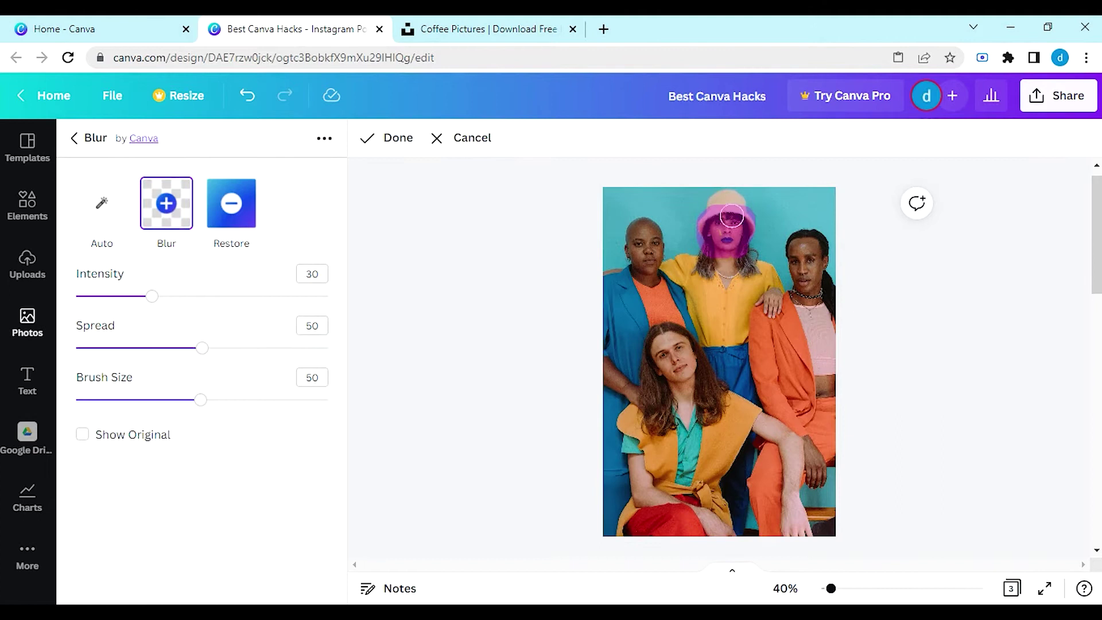
pyautogui.click(390, 151)
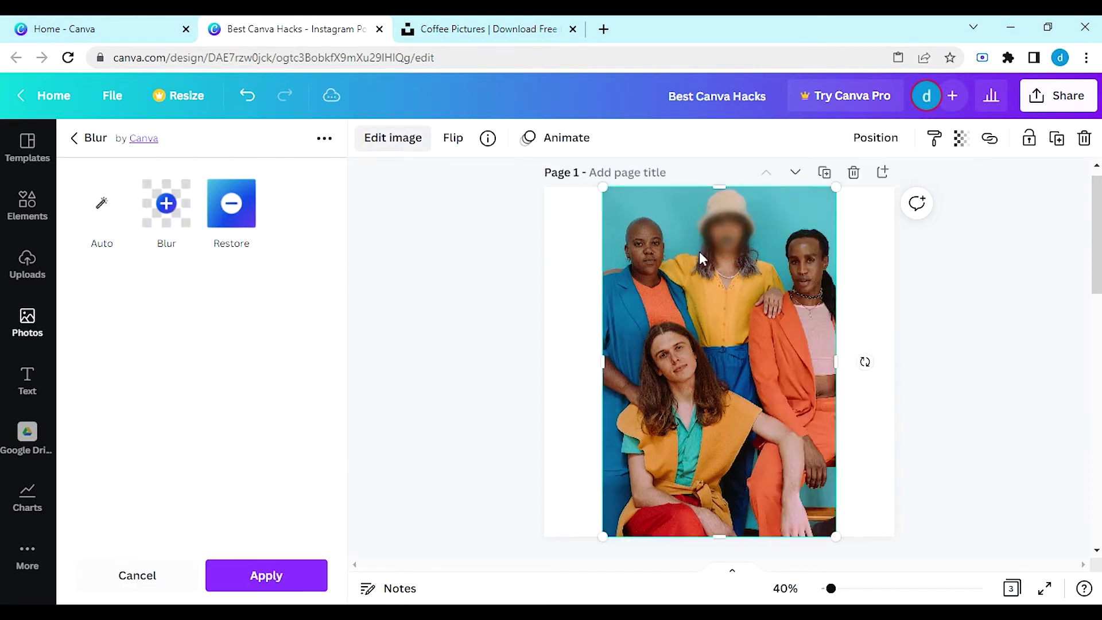
pyautogui.click(166, 204)
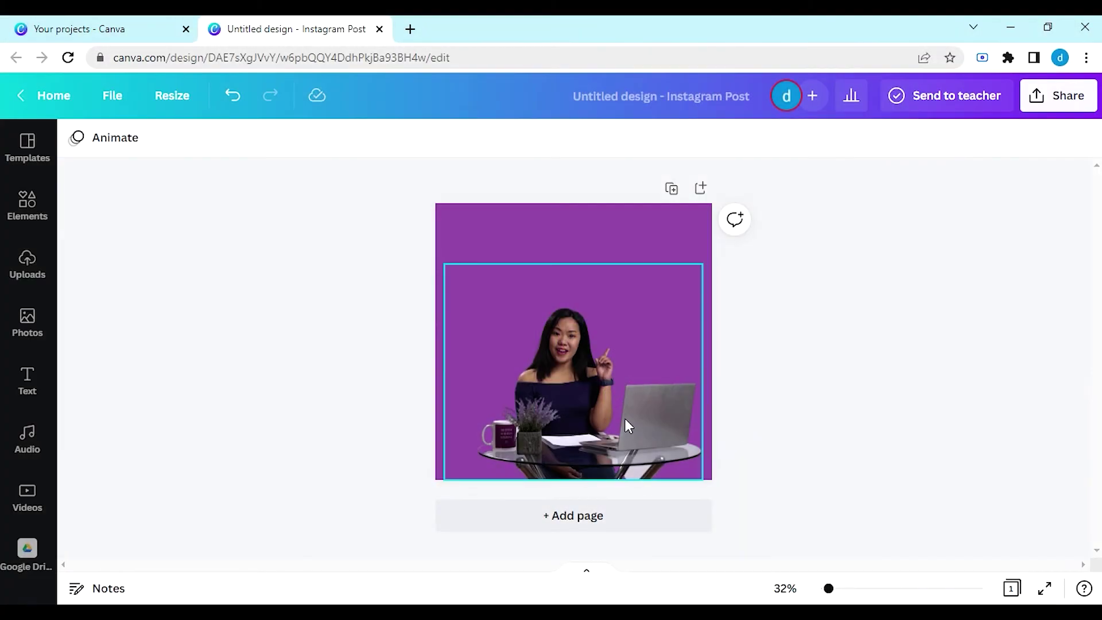
# Add a Glow shadow to the cut-out woman at the laptop
pyautogui.click(625, 418)
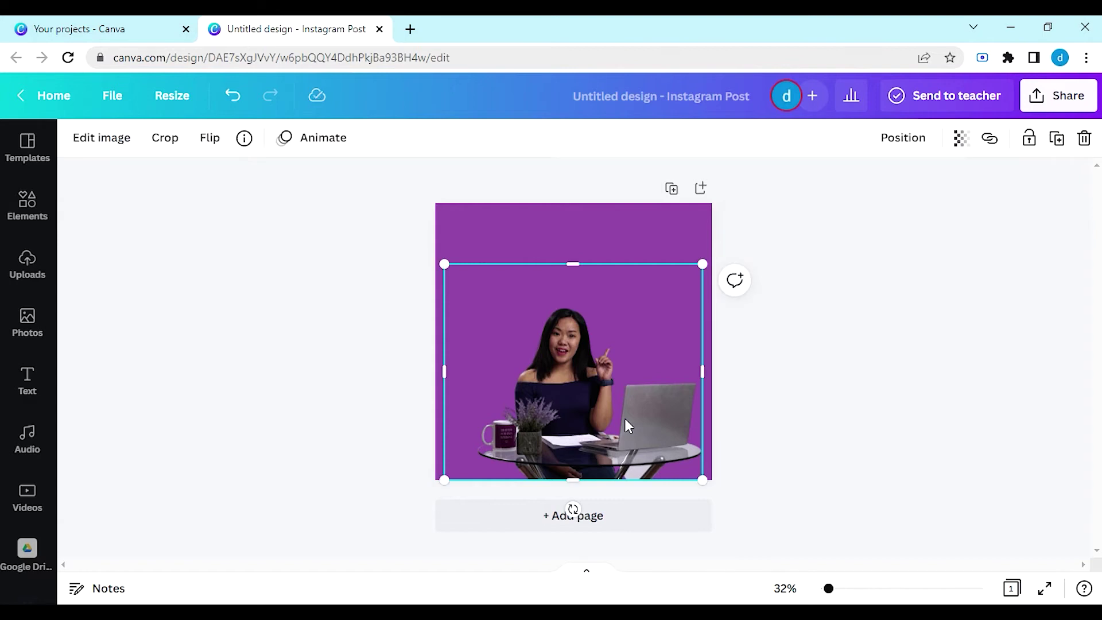
pyautogui.click(102, 138)
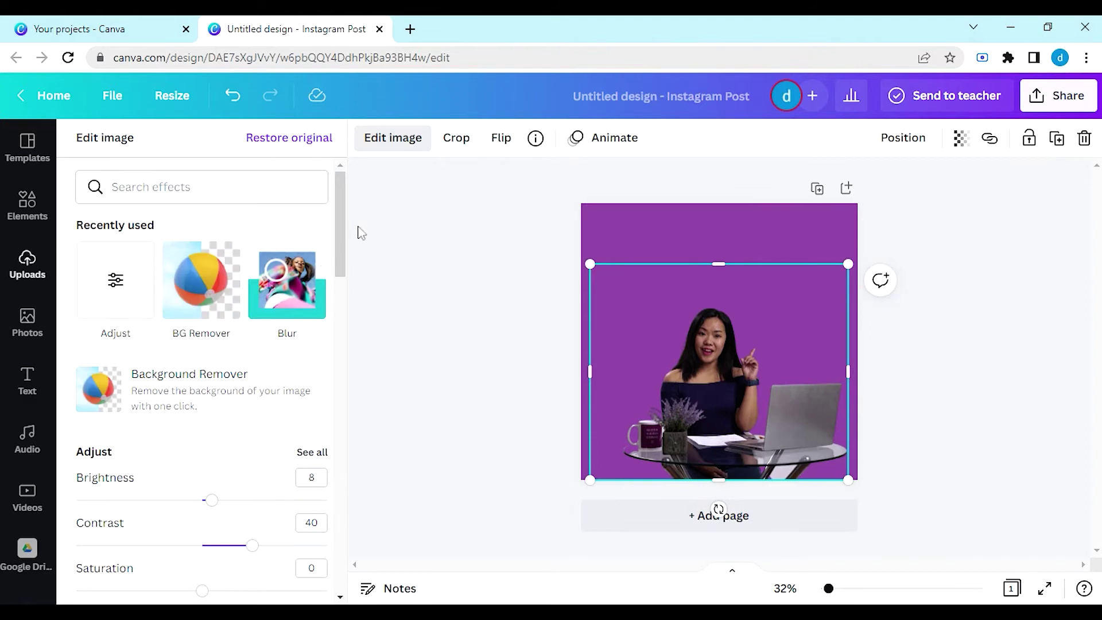
pyautogui.moveTo(340, 233); pyautogui.dragTo(363, 429)
pyautogui.click(115, 326)
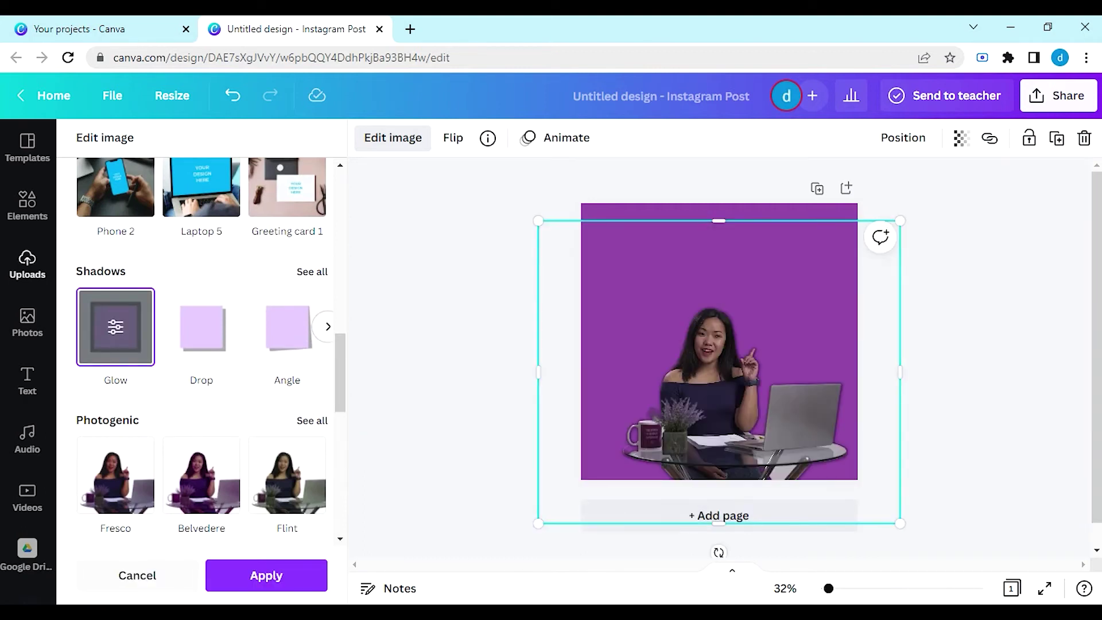
# Set the glow to blur 0, transparency 100, white and larger size, then move her lower
pyautogui.click(117, 327)
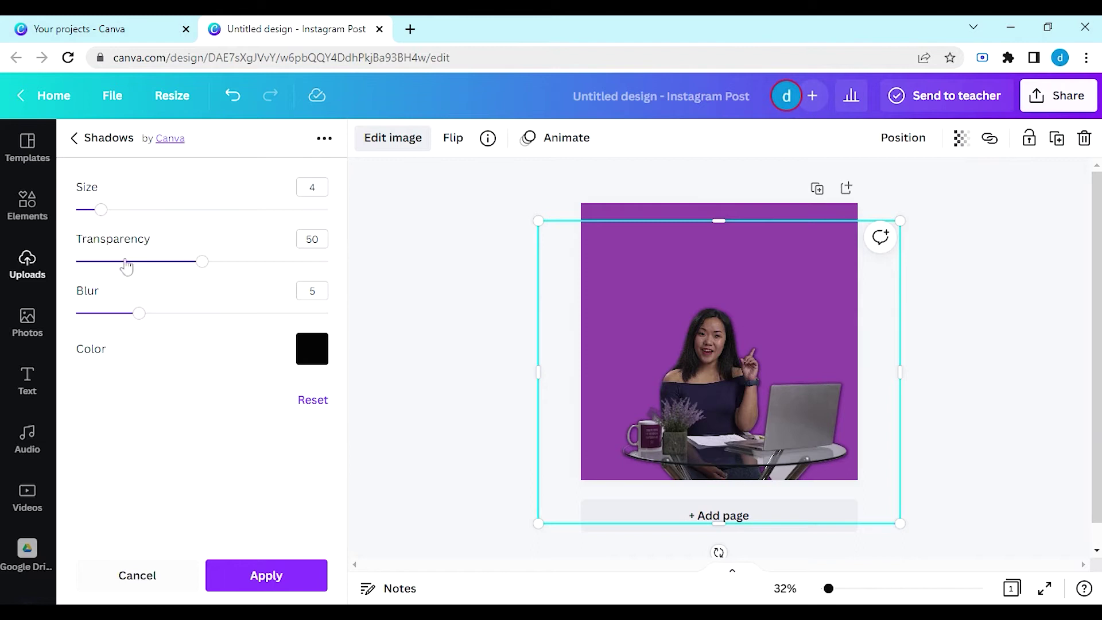
pyautogui.moveTo(143, 316); pyautogui.dragTo(65, 325)
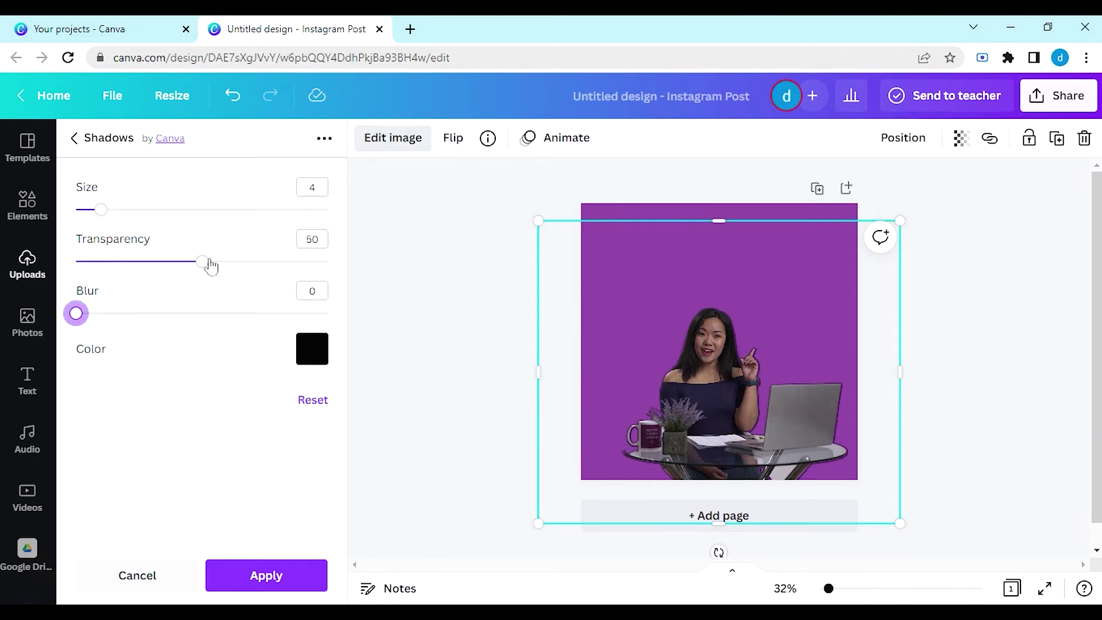
pyautogui.moveTo(207, 263); pyautogui.dragTo(376, 251)
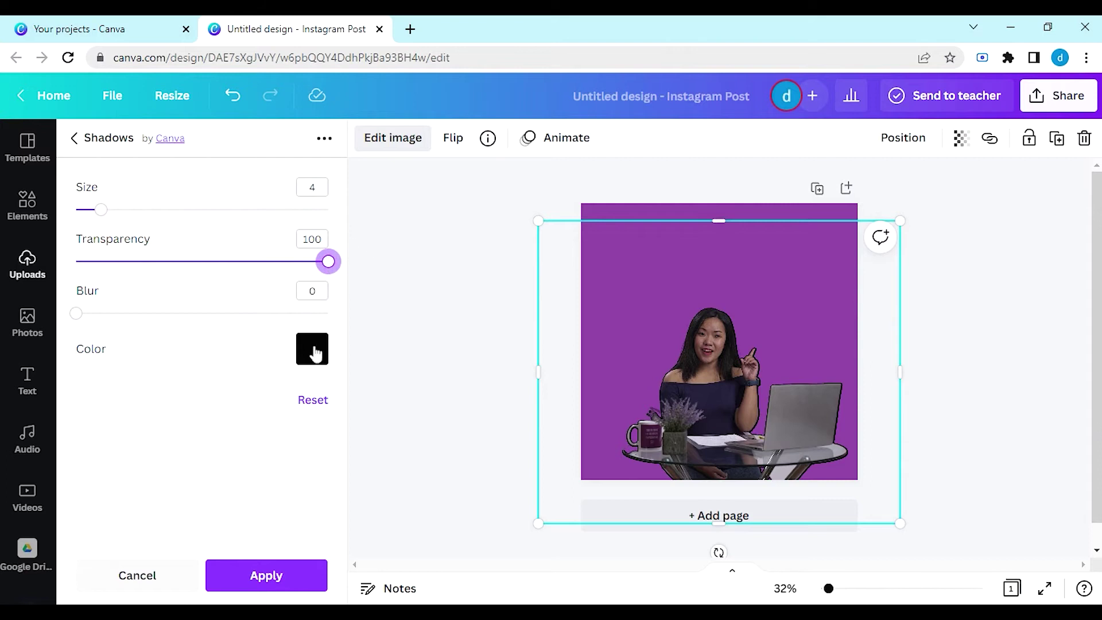
pyautogui.click(315, 352)
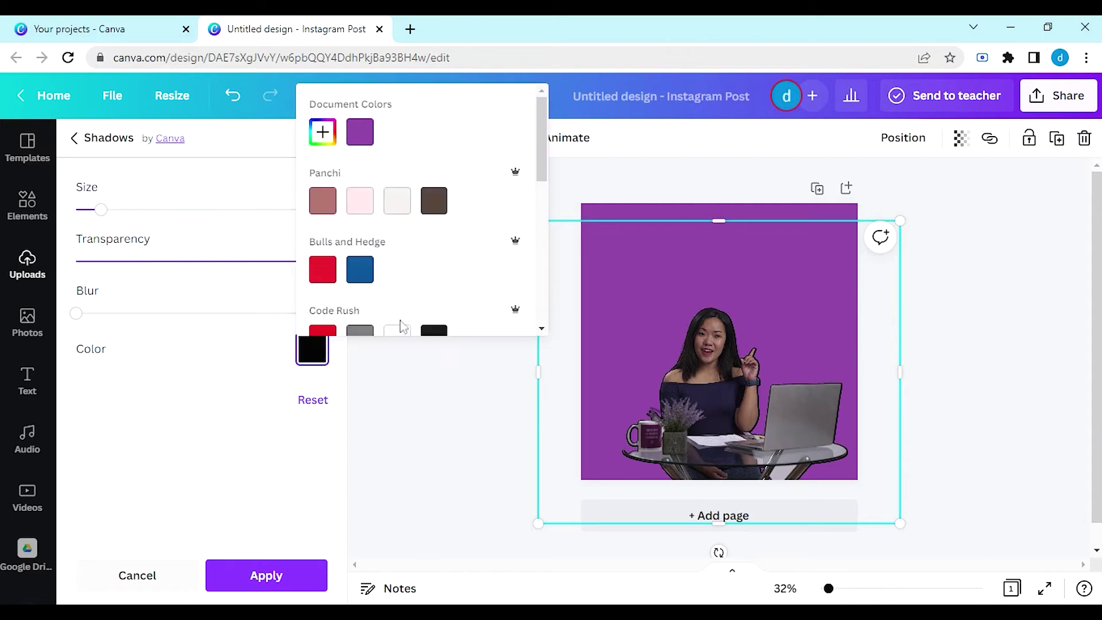
pyautogui.click(404, 333)
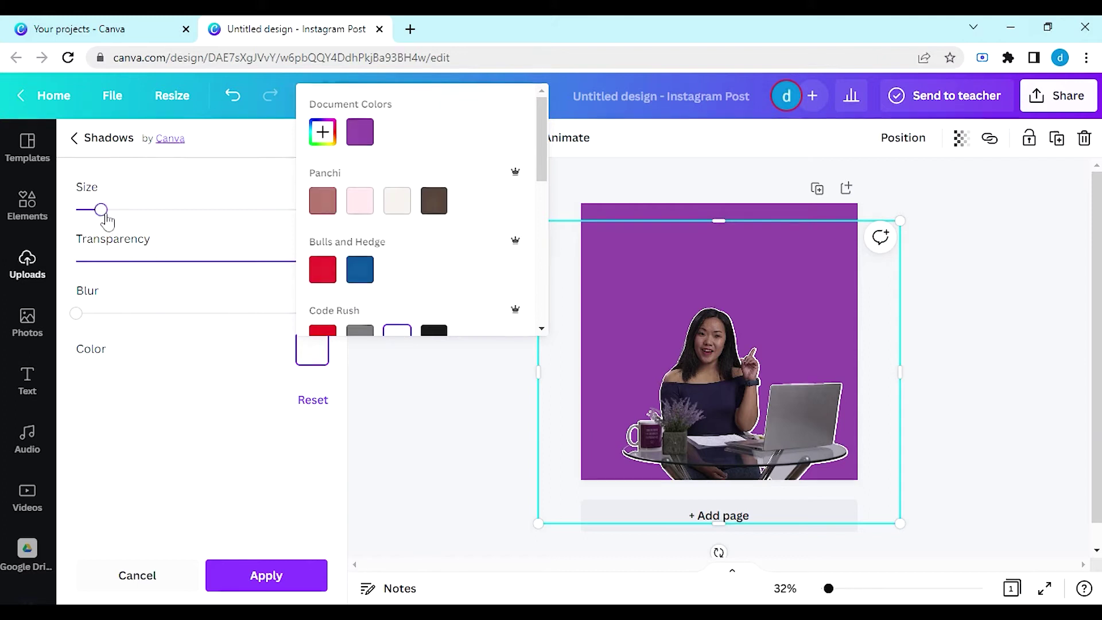
pyautogui.moveTo(104, 221); pyautogui.dragTo(165, 223)
pyautogui.moveTo(680, 360); pyautogui.dragTo(693, 372)
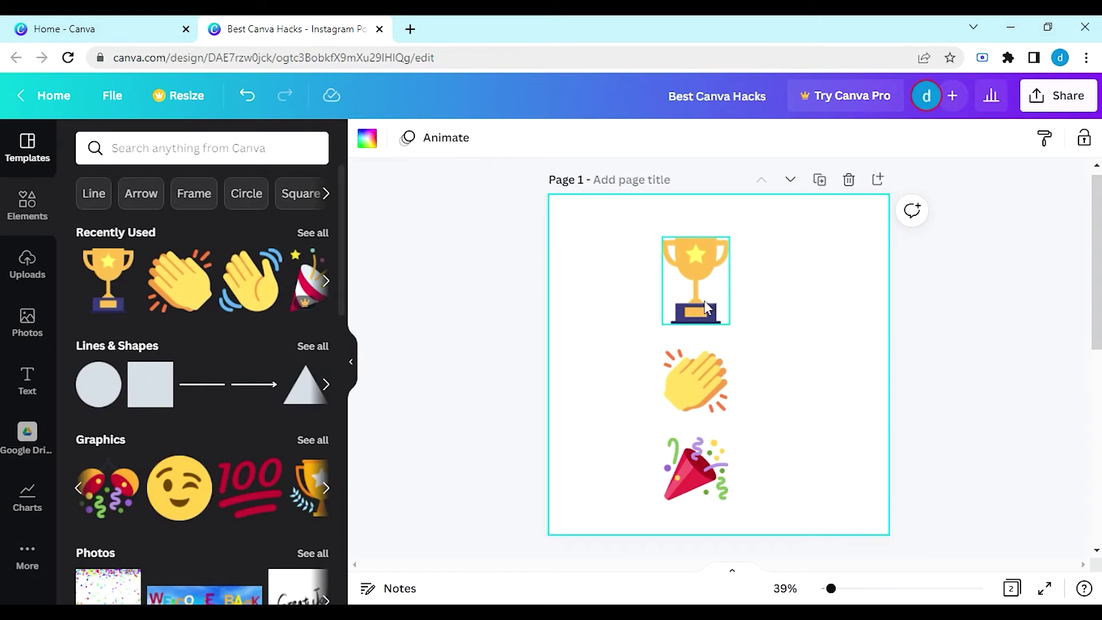
# Move the trophy and party popper beside the clapping hands
pyautogui.click(678, 306)
pyautogui.moveTo(678, 306); pyautogui.dragTo(727, 324)
pyautogui.moveTo(698, 475); pyautogui.dragTo(831, 395)
pyautogui.click(628, 416)
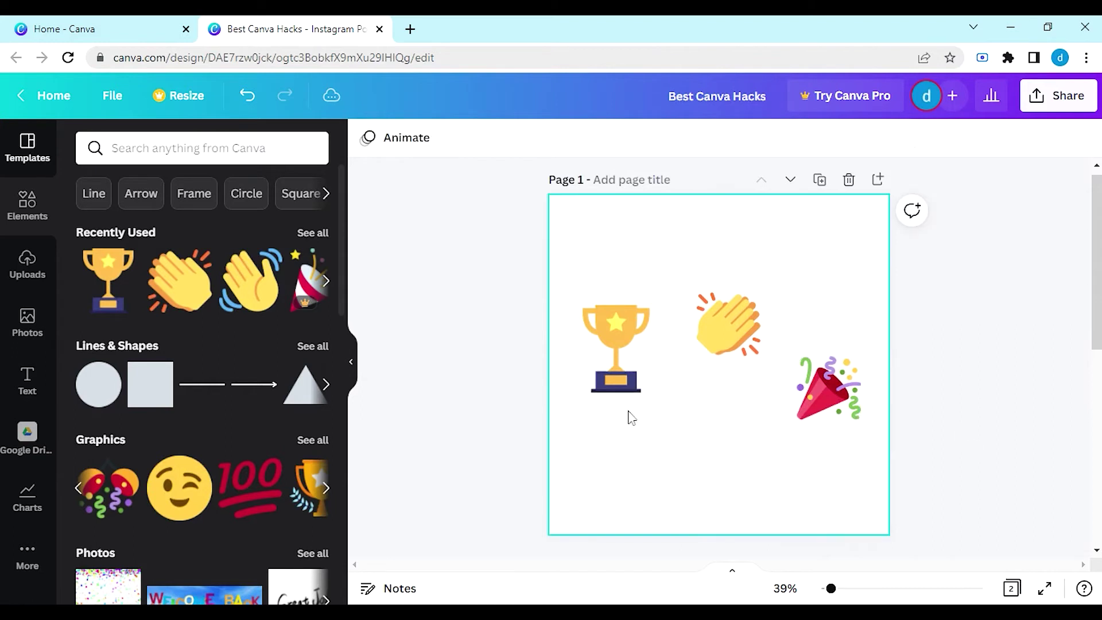
# Tidy the spacing of the trophy and clapping hands, then select the party popper
pyautogui.click(623, 383)
pyautogui.keyDown('shift'); pyautogui.click(705, 361); pyautogui.keyUp('shift')
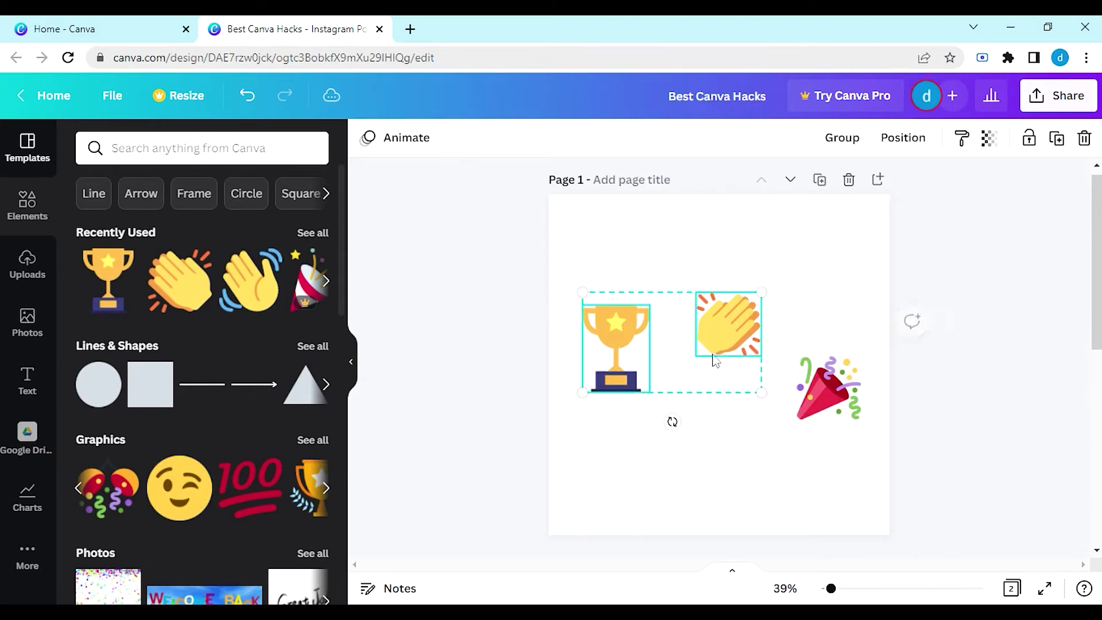
pyautogui.click(912, 141)
pyautogui.click(730, 414)
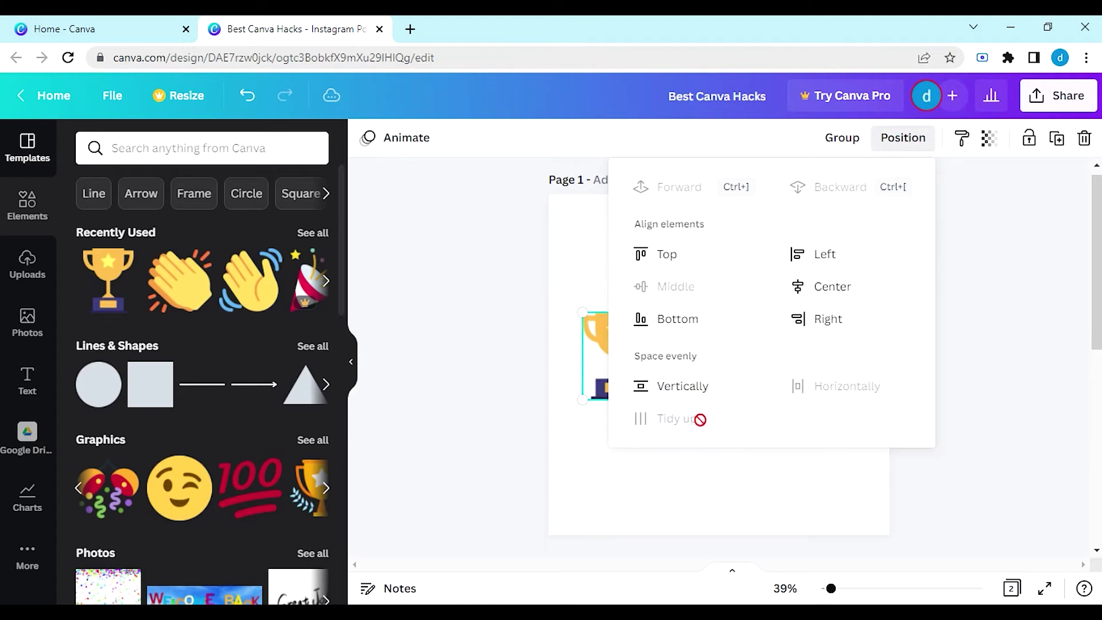
pyautogui.click(794, 493)
pyautogui.click(794, 493)
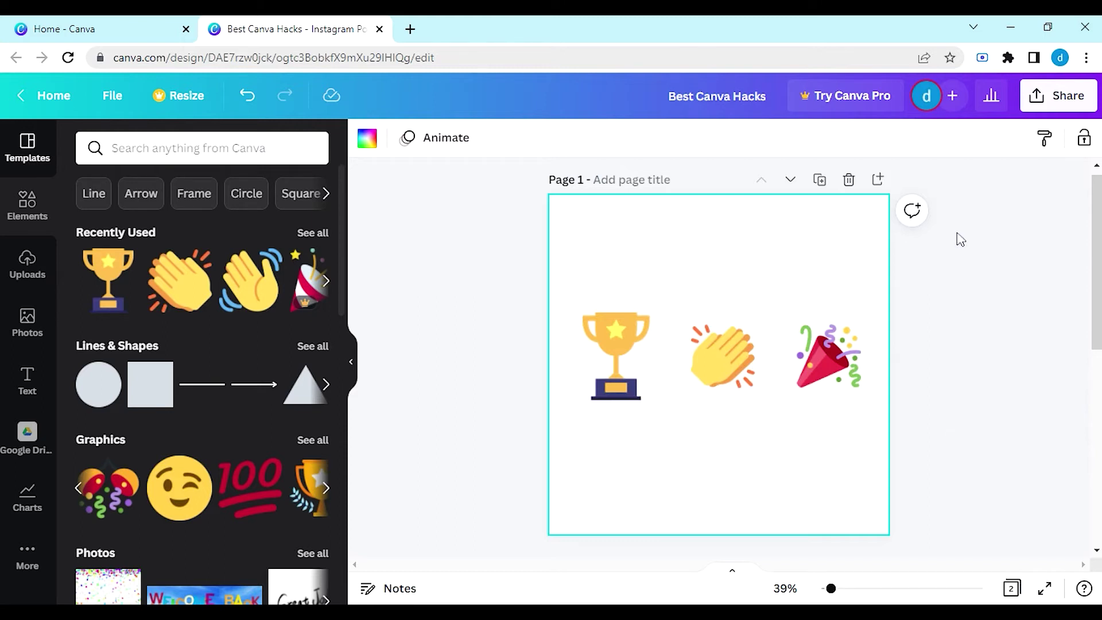
pyautogui.click(819, 376)
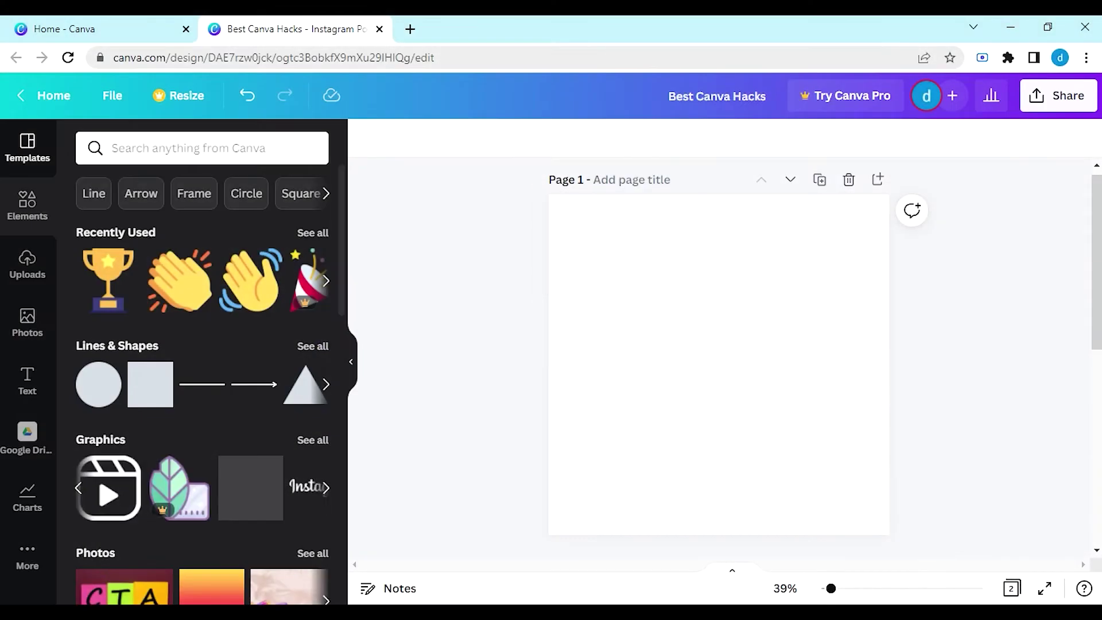
# Add the purple gradient graphic from a 'gradient' search and stretch it to fill the page
pyautogui.click(190, 148)
pyautogui.write('g')
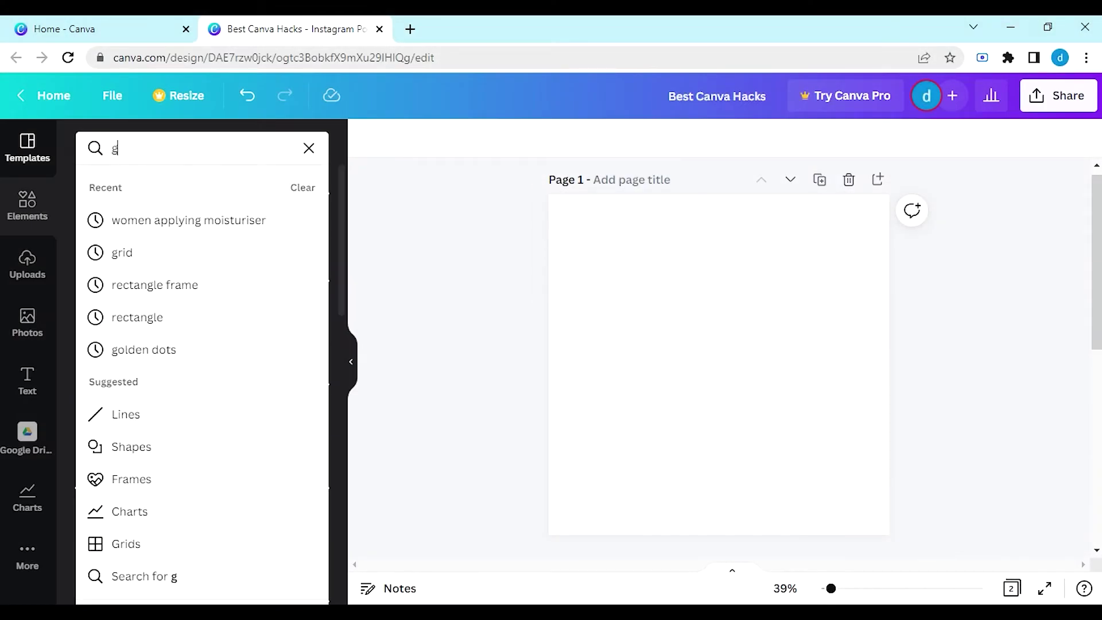
pyautogui.write('radient')
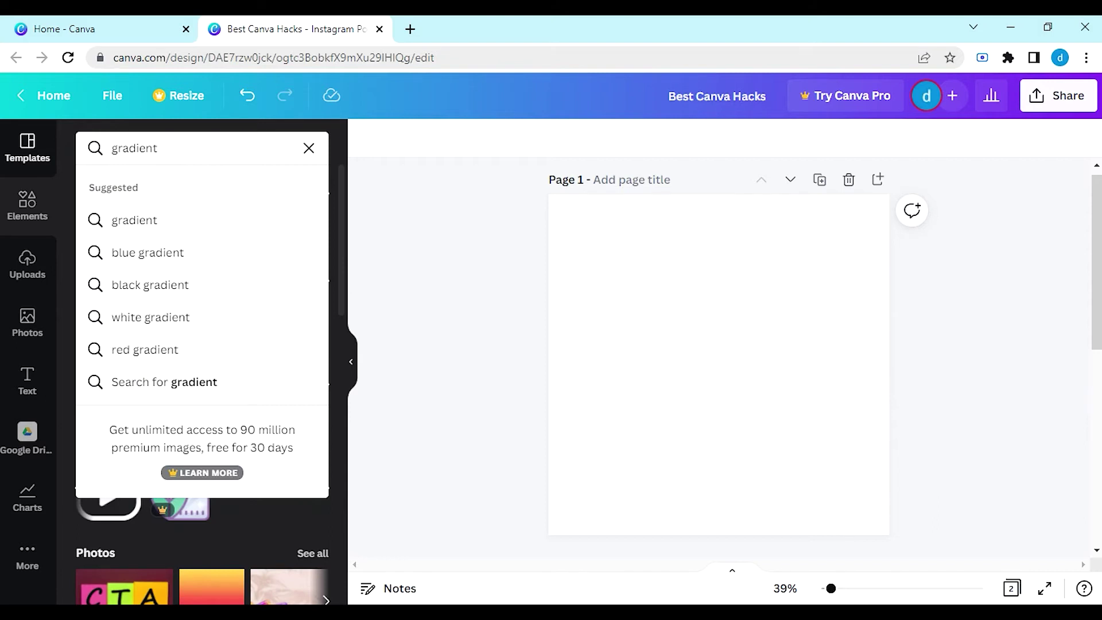
pyautogui.click(186, 230)
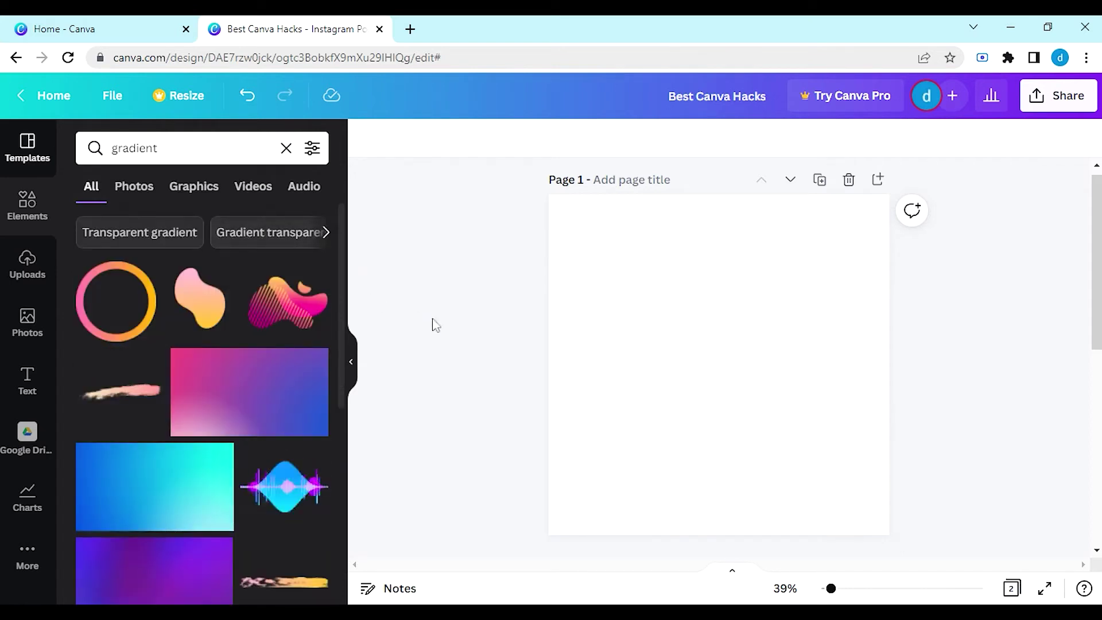
pyautogui.click(220, 192)
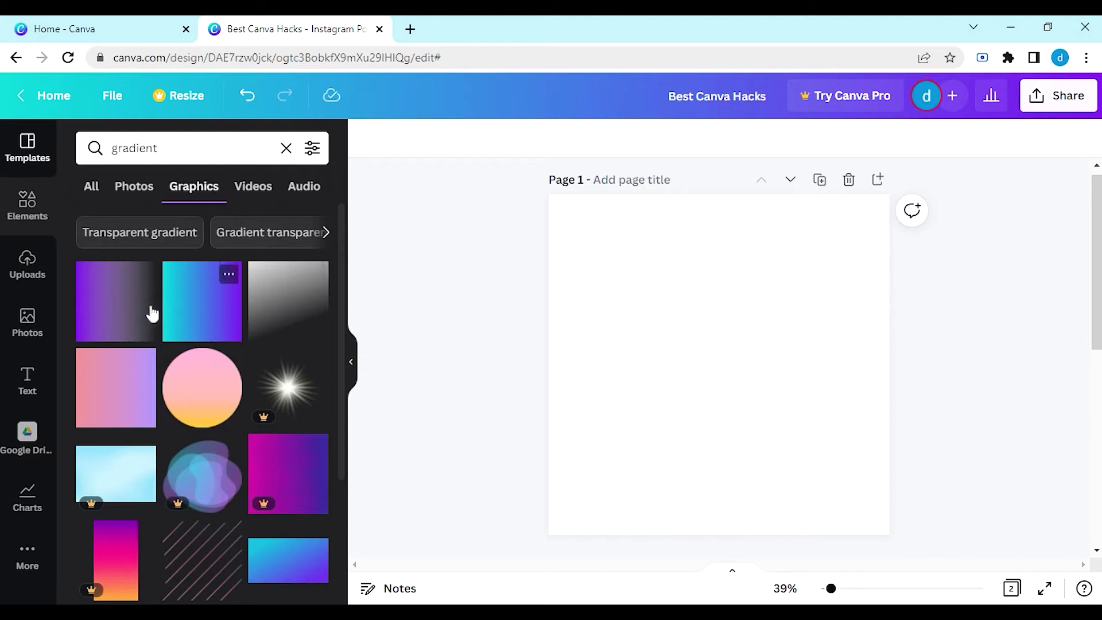
pyautogui.click(136, 312)
pyautogui.moveTo(680, 396); pyautogui.dragTo(583, 281)
pyautogui.moveTo(679, 334); pyautogui.dragTo(940, 502)
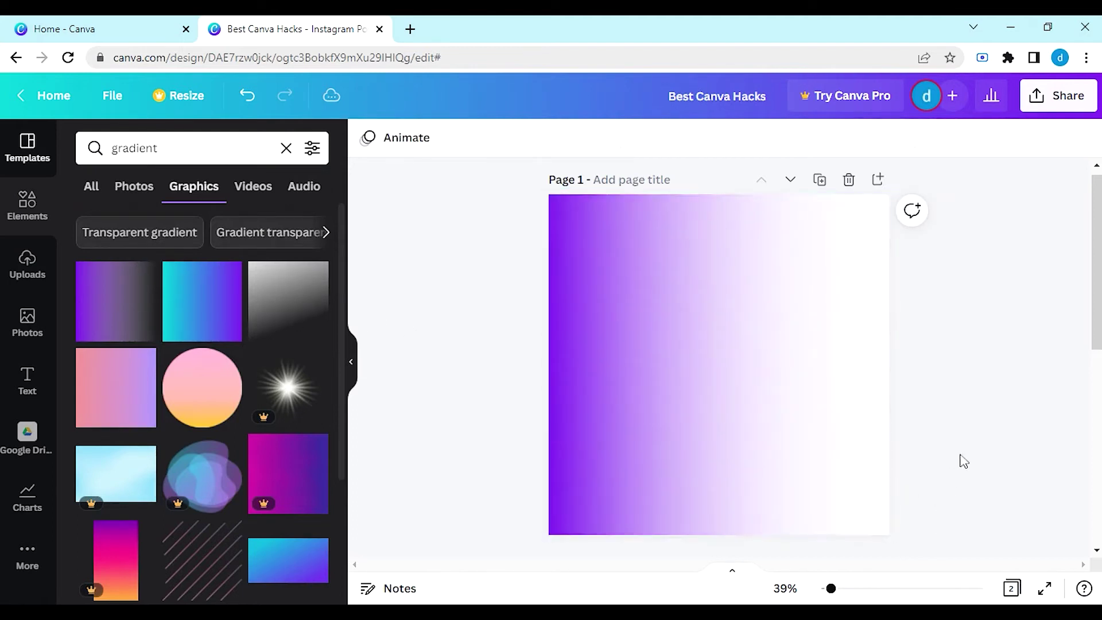
# Recolour the gradient pale yellow after trying teal and gold shades
pyautogui.click(367, 139)
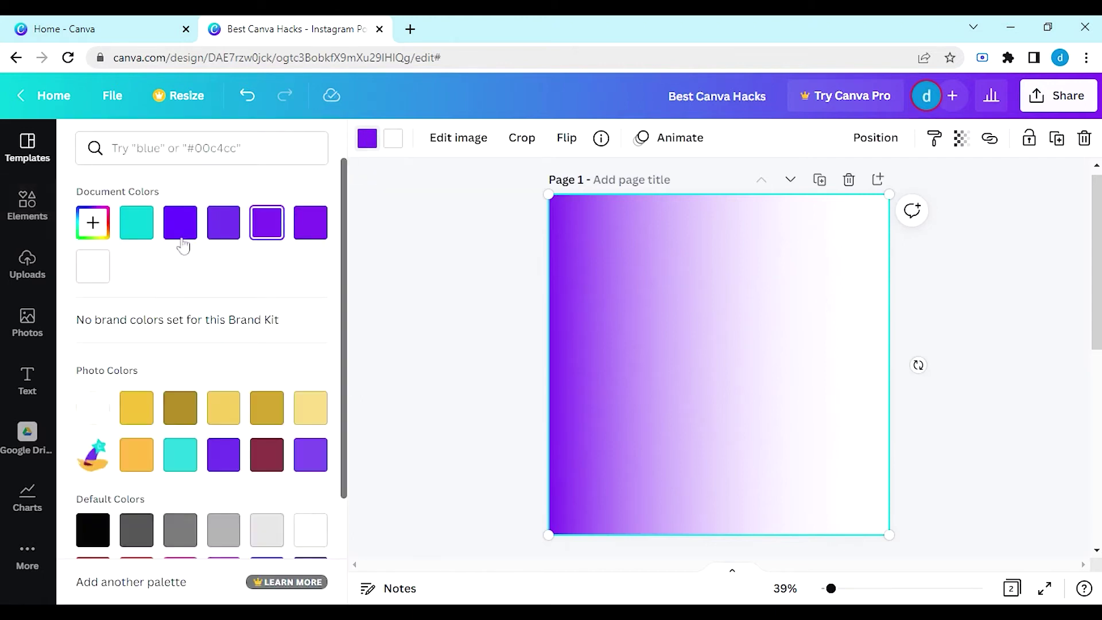
pyautogui.click(174, 473)
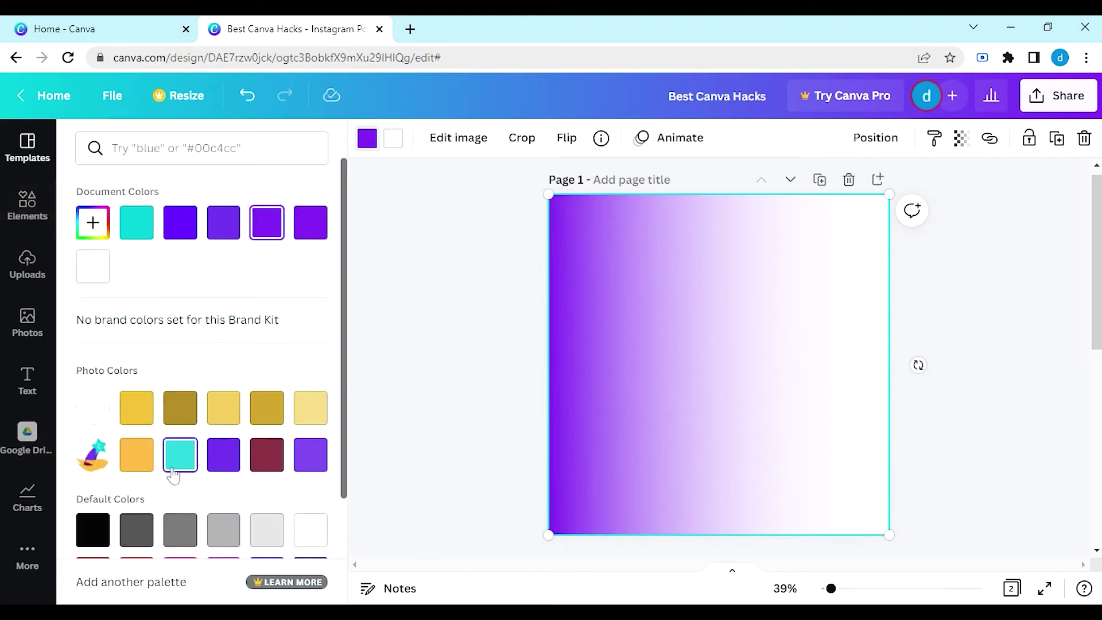
pyautogui.click(137, 407)
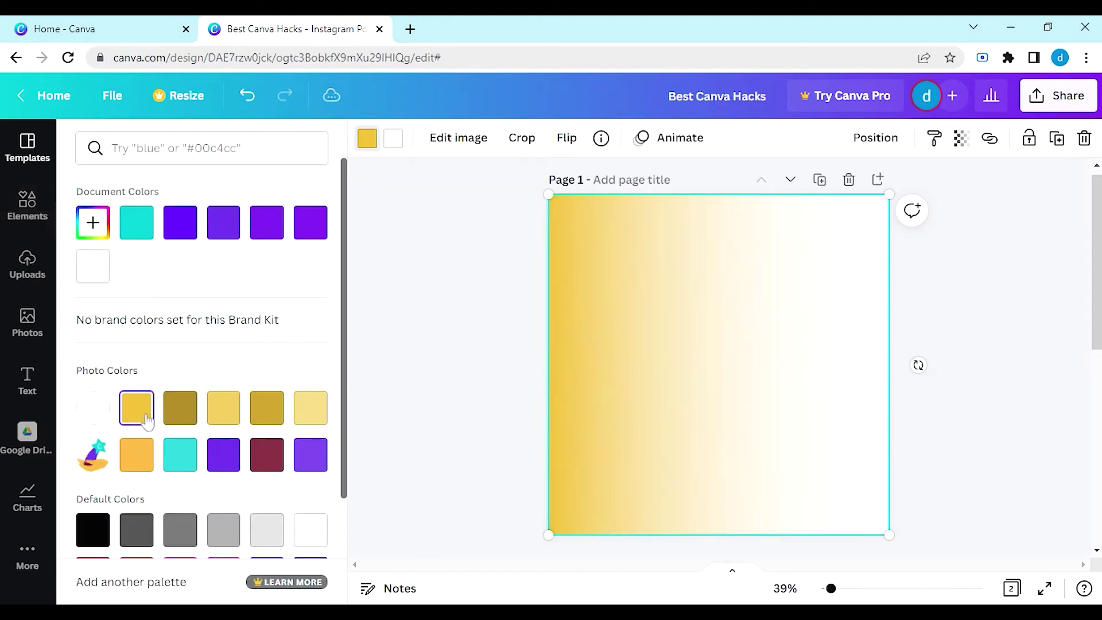
pyautogui.click(223, 408)
pyautogui.click(311, 408)
pyautogui.click(416, 396)
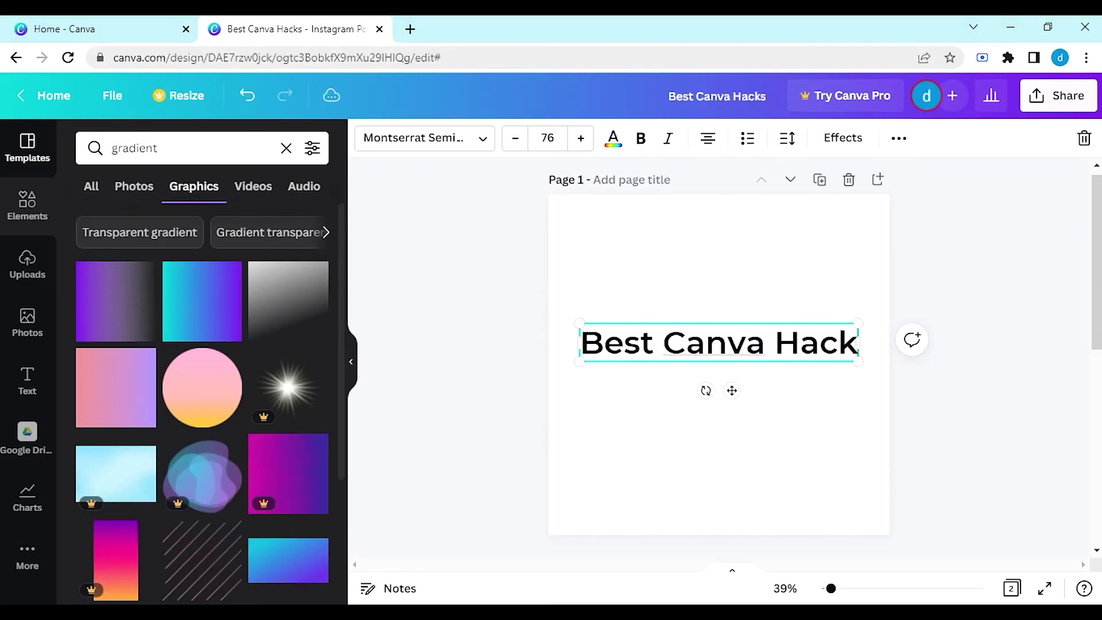
# Try the Shadow, Lift, Echo, Glitch and Neon text effects on the heading
pyautogui.click(836, 140)
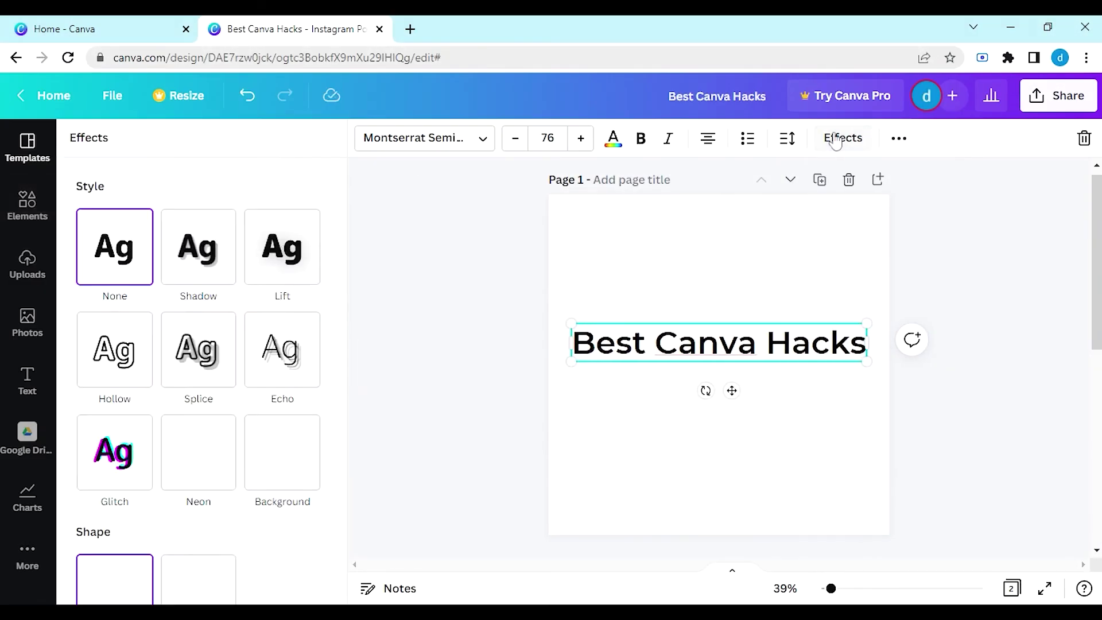
pyautogui.click(196, 255)
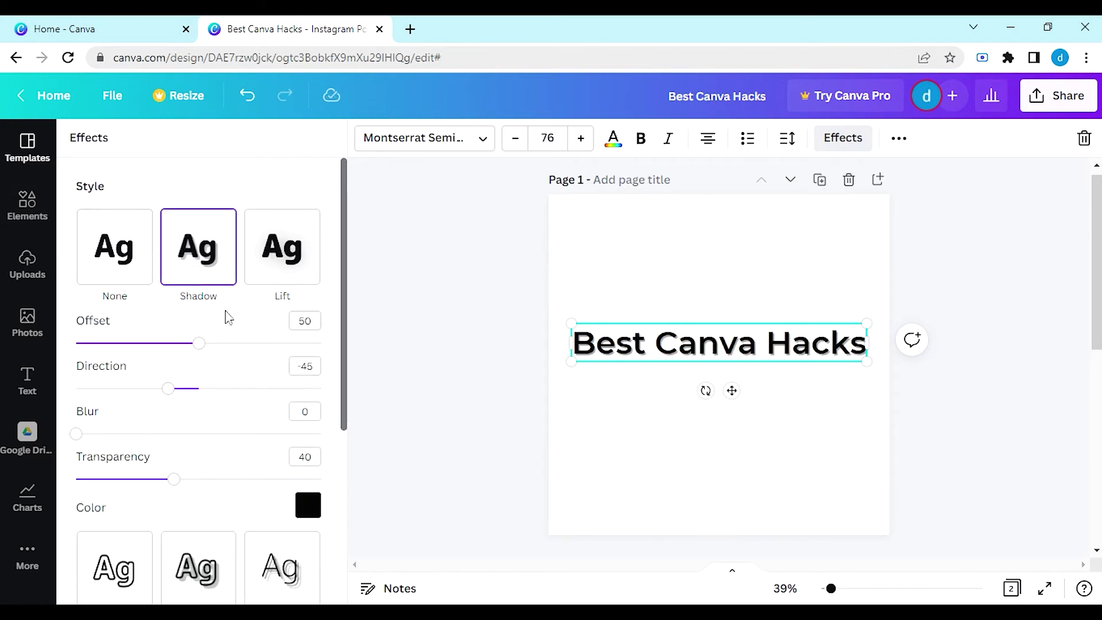
pyautogui.click(279, 271)
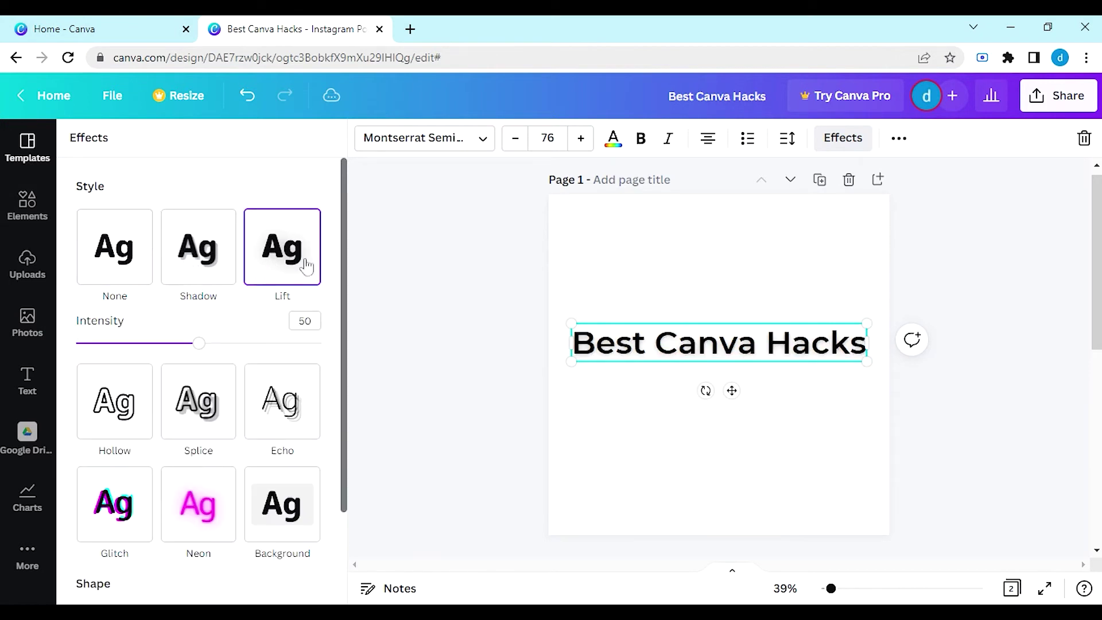
pyautogui.moveTo(340, 325); pyautogui.dragTo(335, 394)
pyautogui.click(280, 299)
pyautogui.click(130, 484)
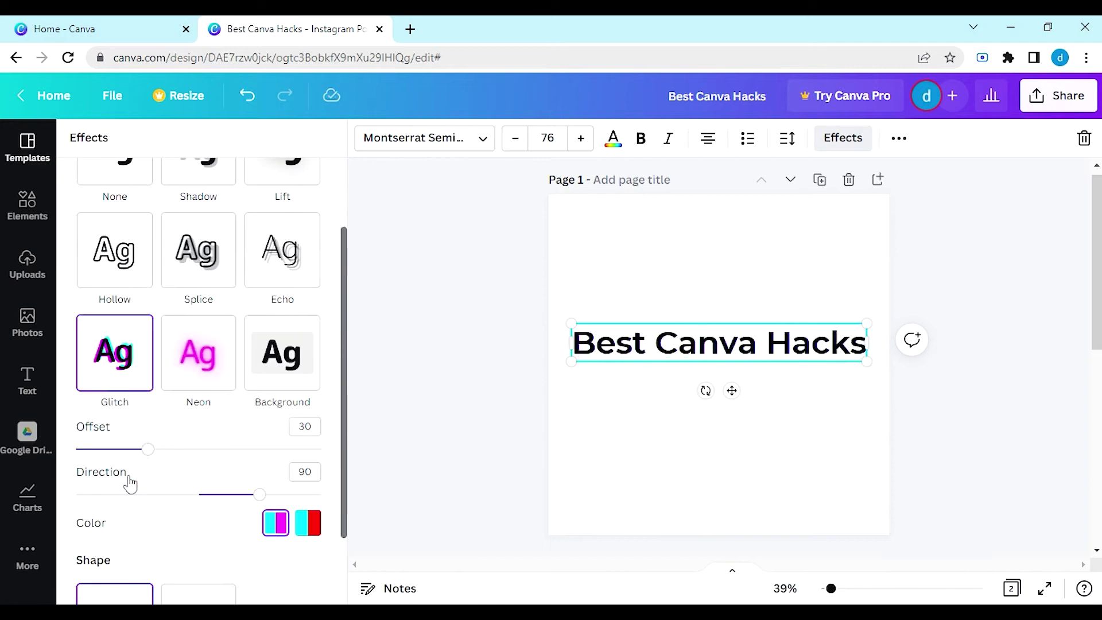
pyautogui.moveTo(148, 449); pyautogui.dragTo(275, 449)
pyautogui.click(197, 354)
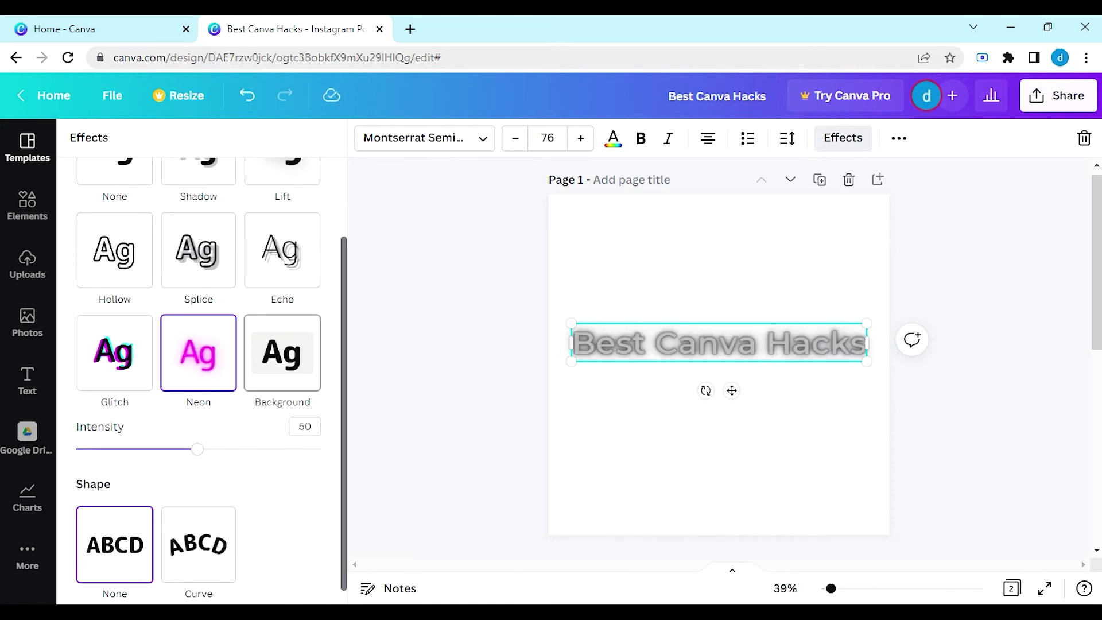
# Apply the Background effect with roundness 27, transparency 67 and a blue colour
pyautogui.click(294, 373)
pyautogui.moveTo(199, 449); pyautogui.dragTo(143, 449)
pyautogui.scroll(-2, 345, 490)
pyautogui.moveTo(321, 475); pyautogui.dragTo(248, 485)
pyautogui.click(308, 500)
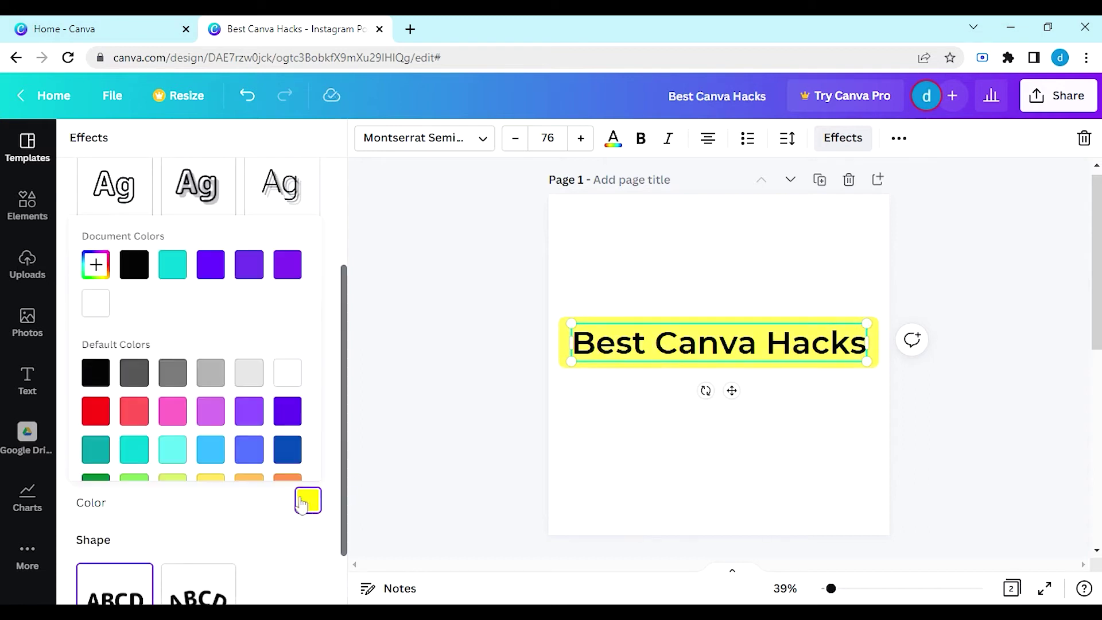
pyautogui.click(249, 447)
pyautogui.click(345, 491)
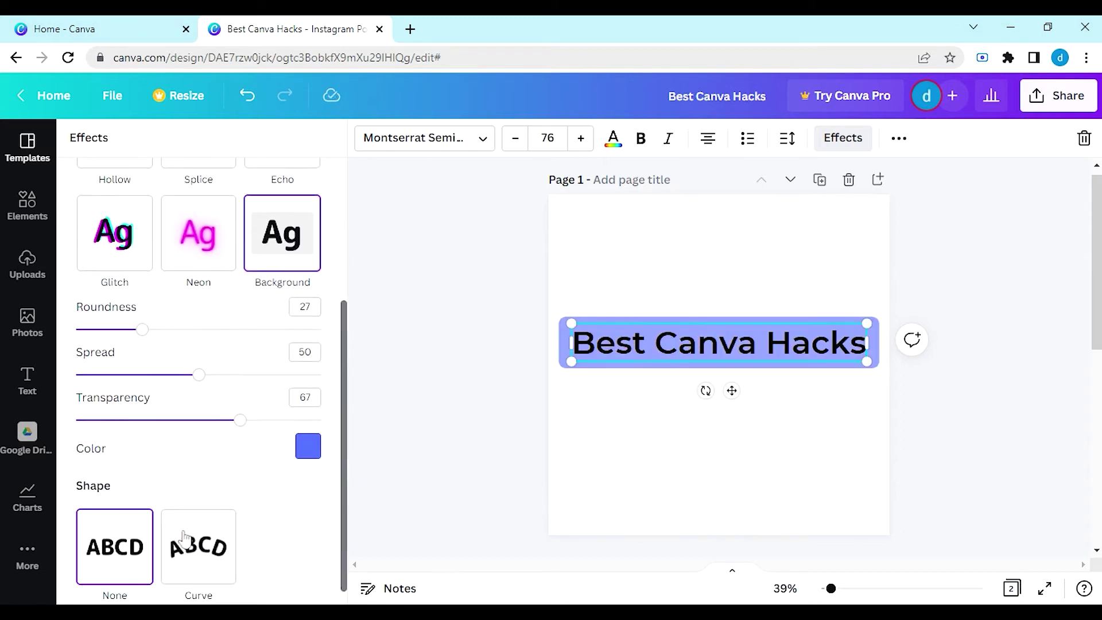
# Curve the heading with arc 52, remove its background, and move it up the page
pyautogui.click(195, 543)
pyautogui.click(285, 246)
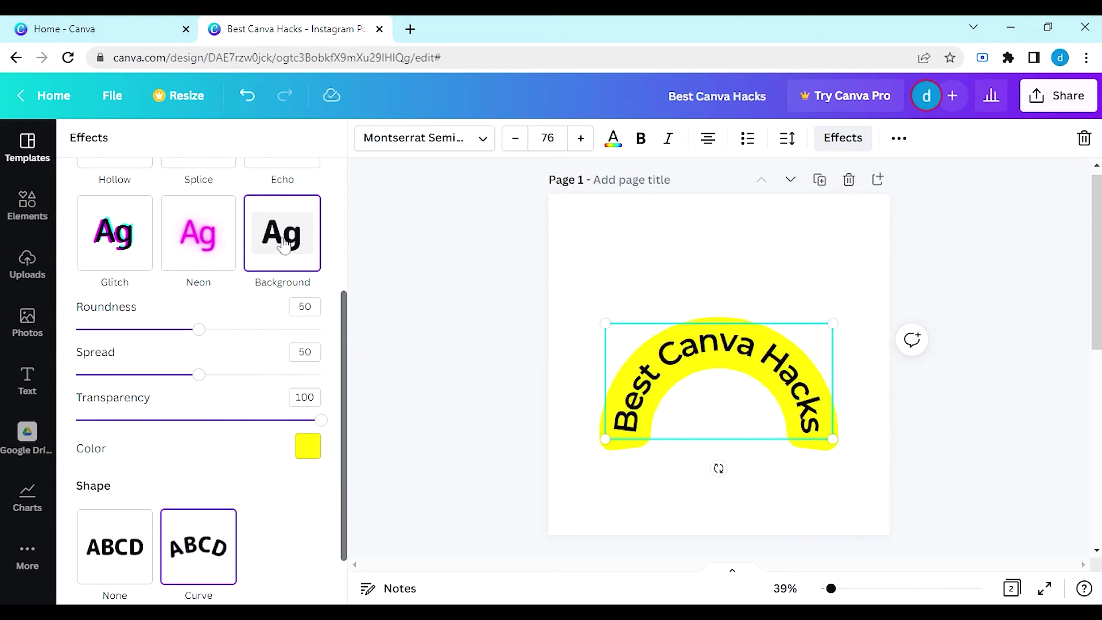
pyautogui.click(285, 247)
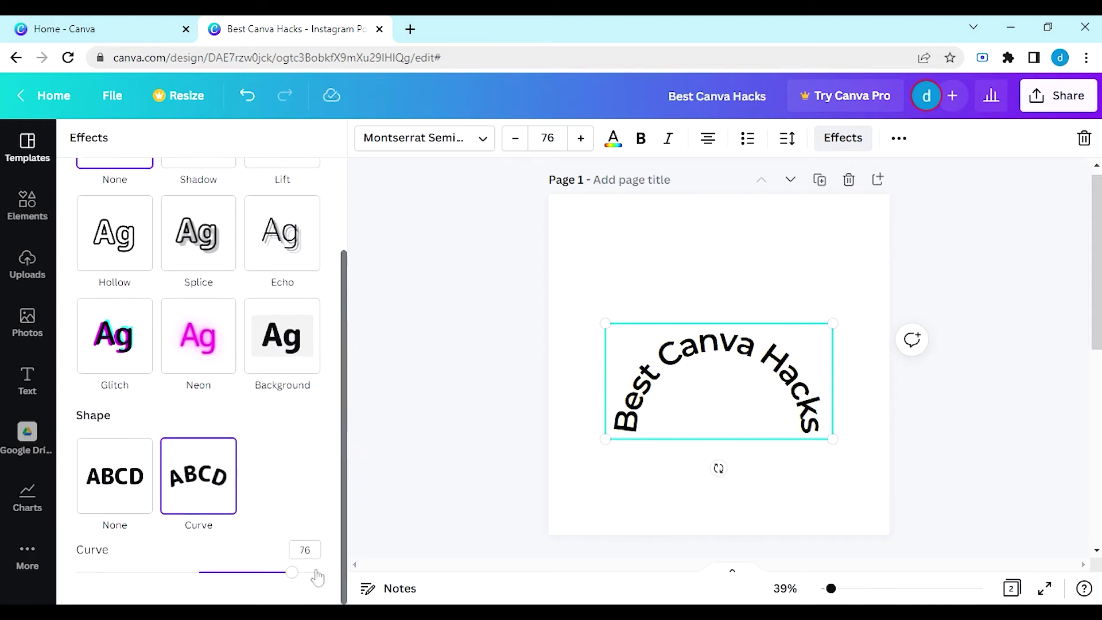
pyautogui.moveTo(291, 574); pyautogui.dragTo(264, 576)
pyautogui.moveTo(731, 381); pyautogui.dragTo(731, 292)
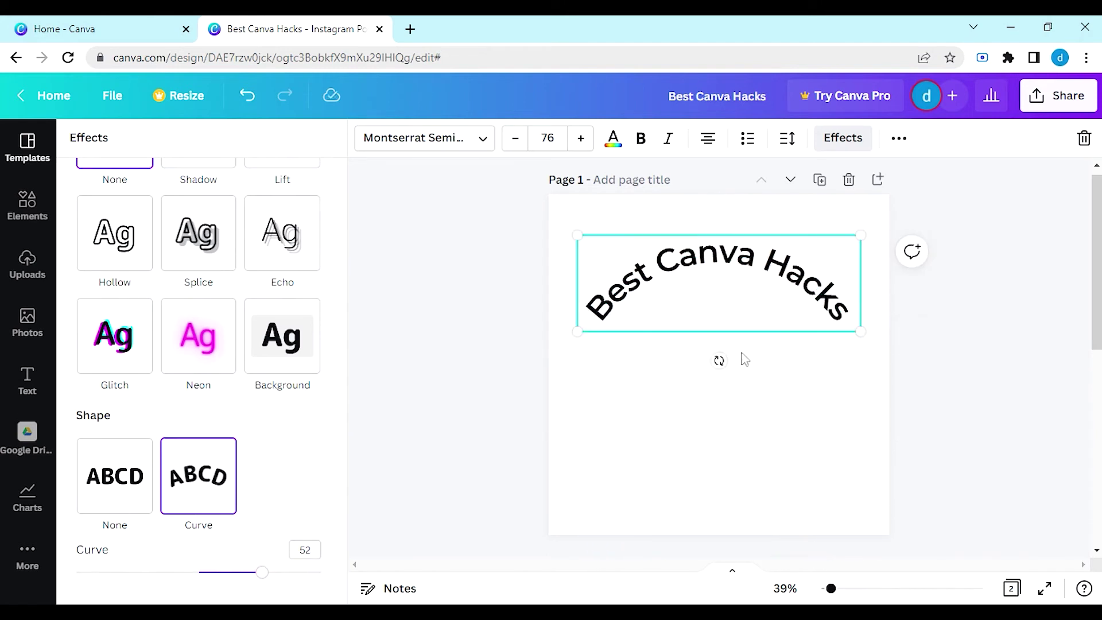
# Reverse the heading's curve to about -24, strengthen it, and reposition the heading
pyautogui.click(843, 141)
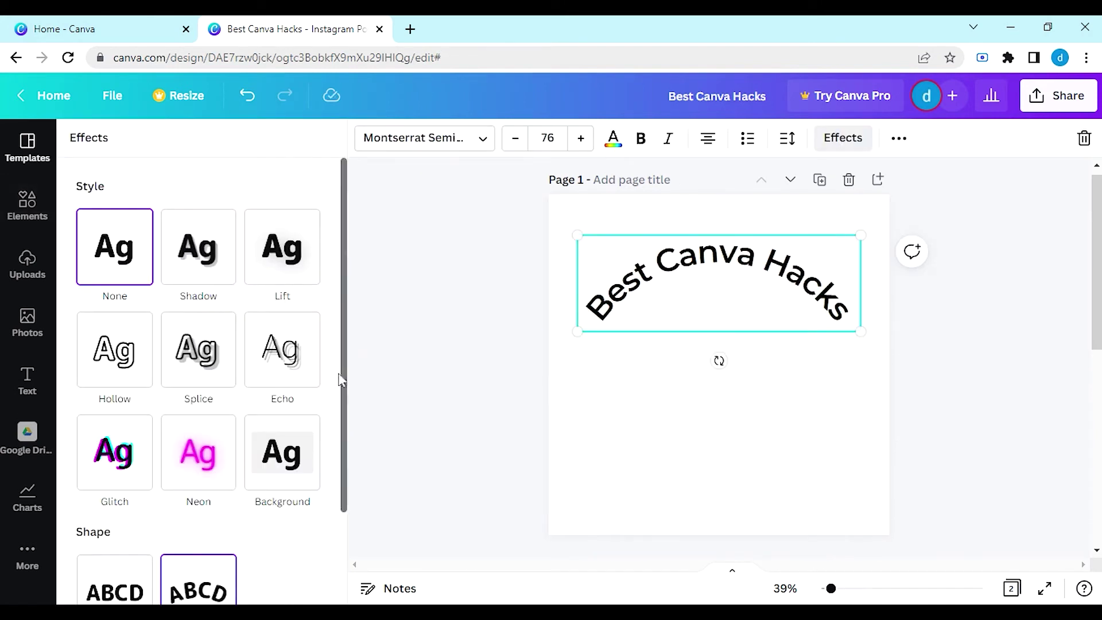
pyautogui.scroll(-2, 347, 384)
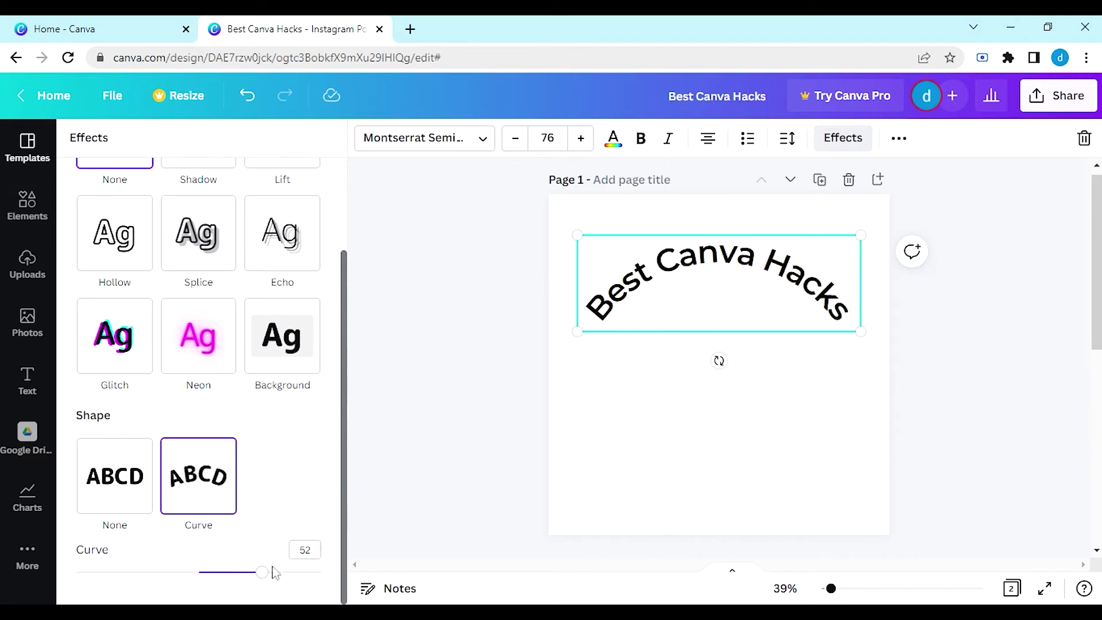
pyautogui.moveTo(274, 572); pyautogui.dragTo(170, 572)
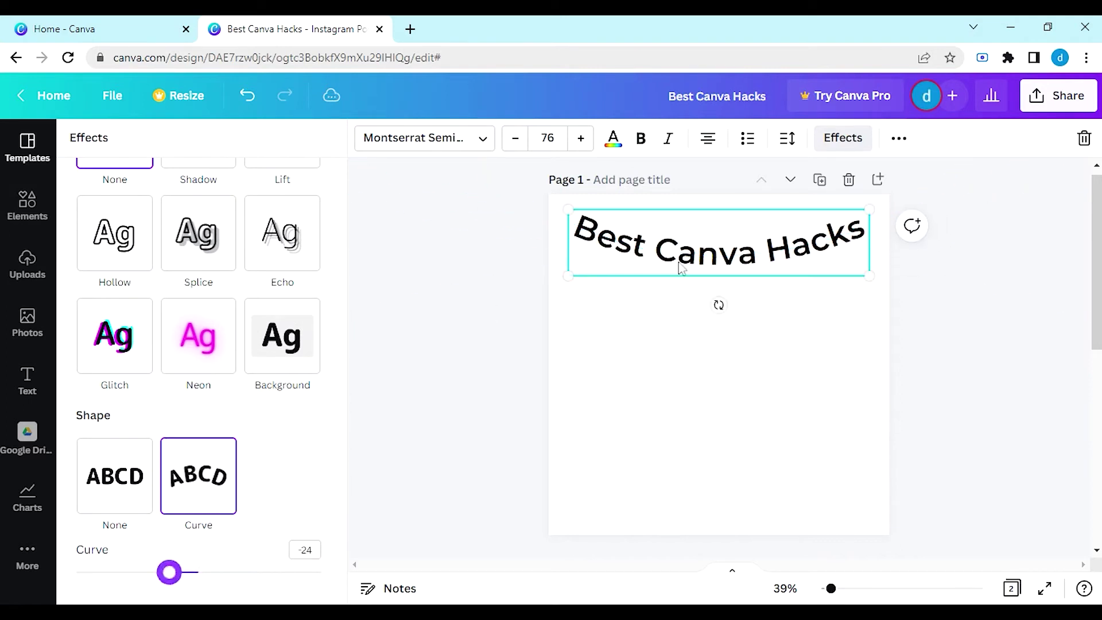
pyautogui.moveTo(682, 269); pyautogui.dragTo(680, 477)
pyautogui.moveTo(170, 572); pyautogui.dragTo(143, 573)
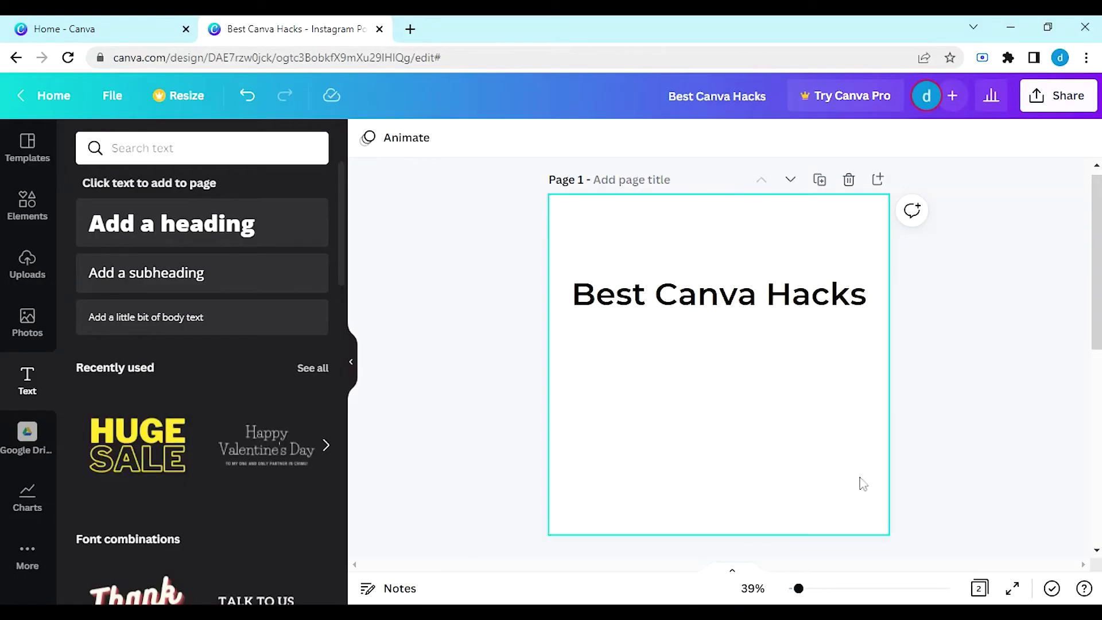
# Add a subheading reading 'Visit our website'
pyautogui.click(239, 271)
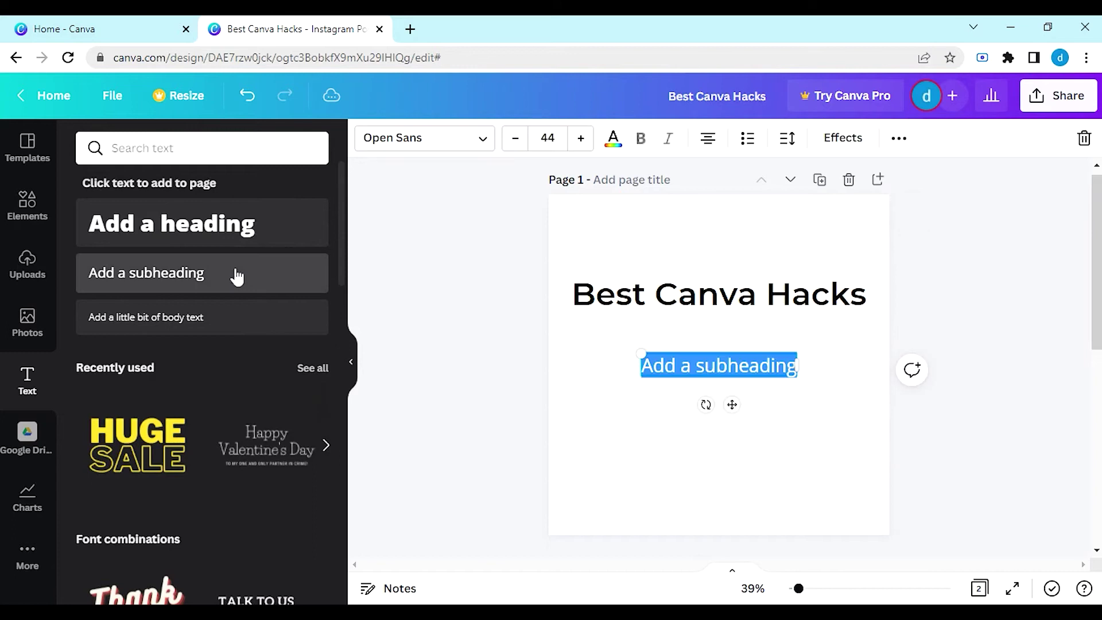
pyautogui.write('Visit')
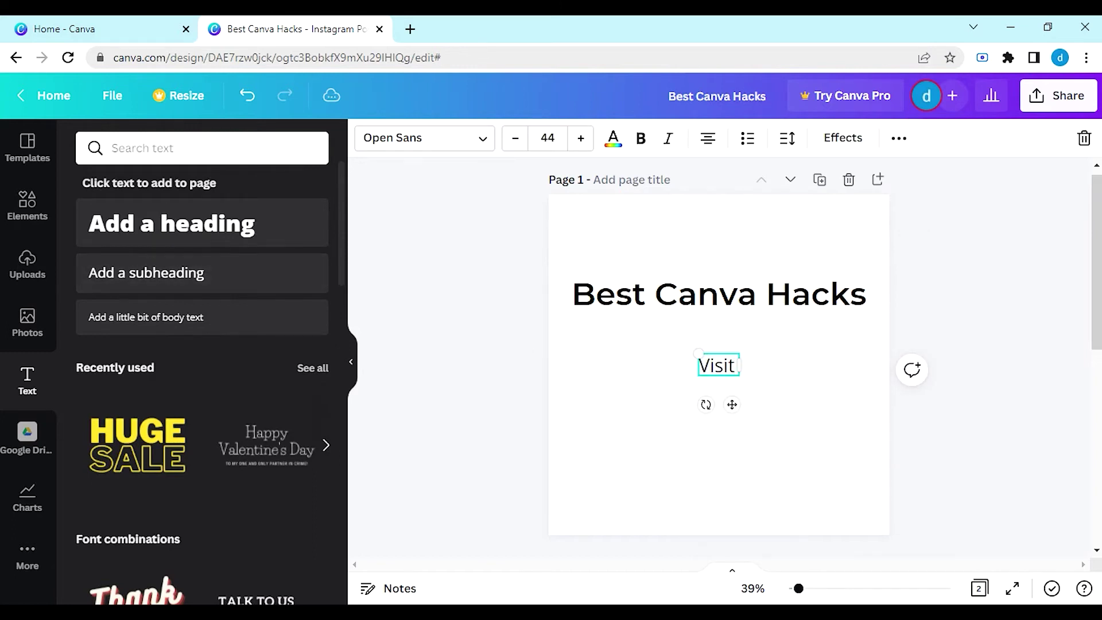
pyautogui.write(' our we')
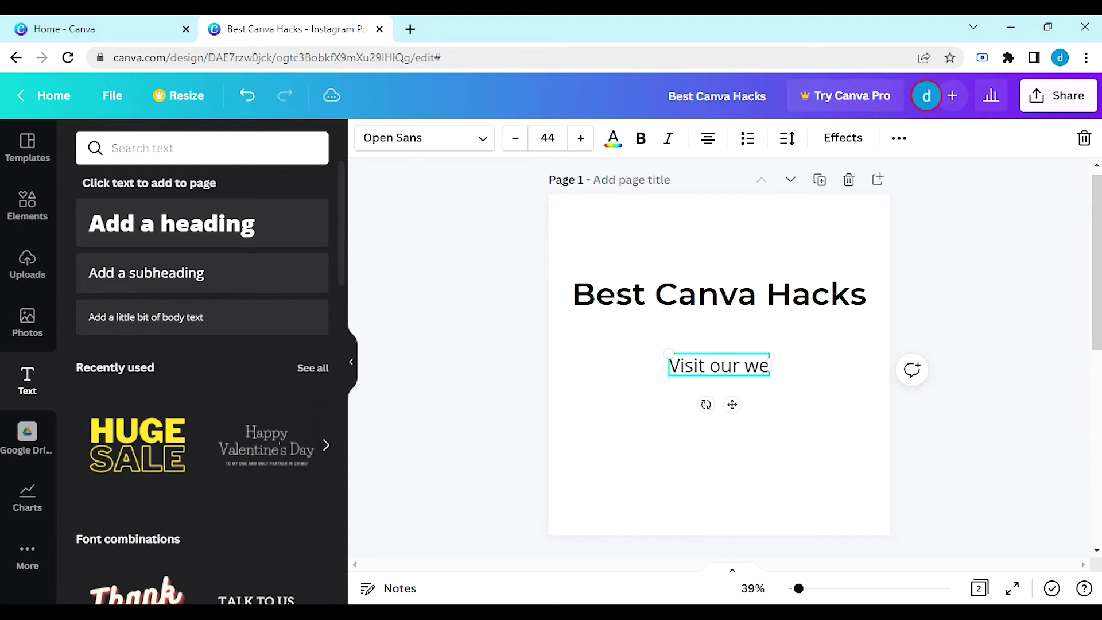
pyautogui.write('bsite')
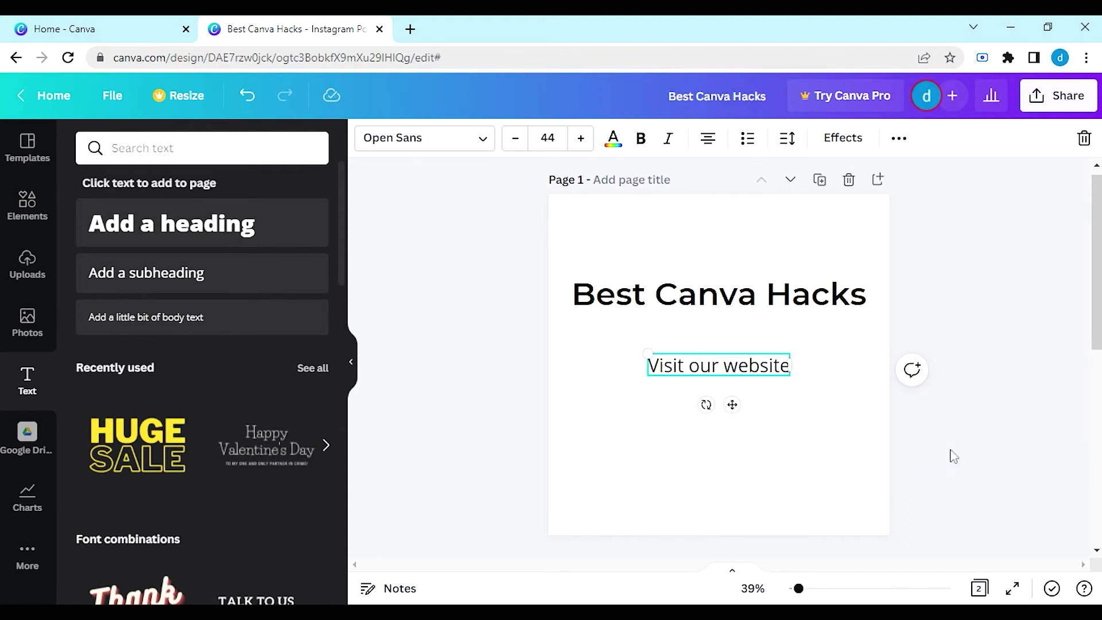
pyautogui.click(832, 405)
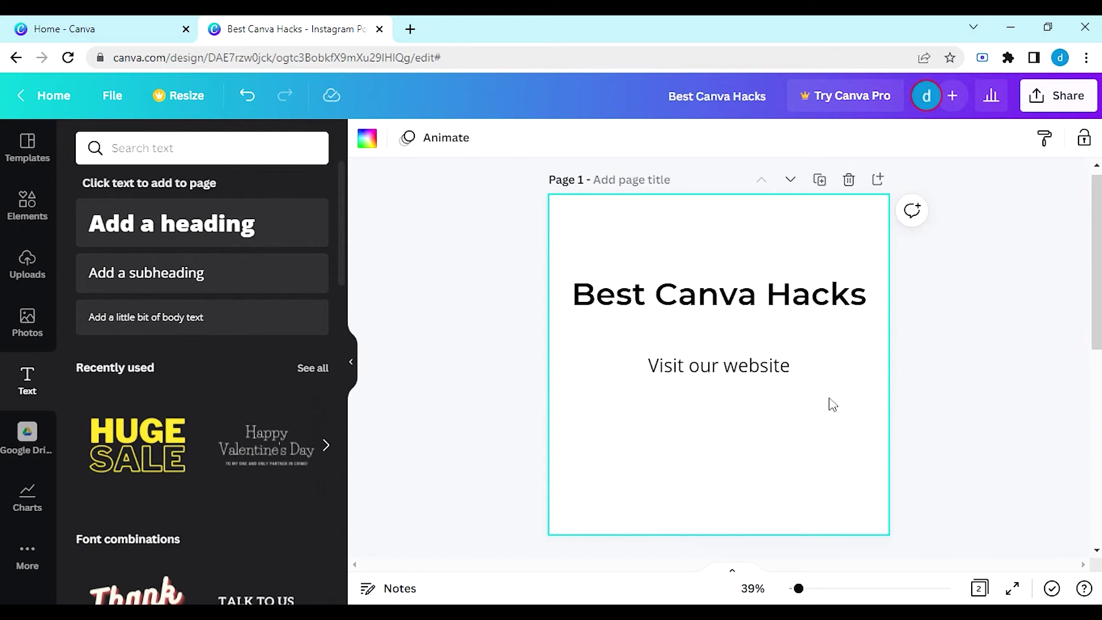
# Link the 'Visit our website' text to the consulting website URL copied from a new tab
pyautogui.click(773, 374)
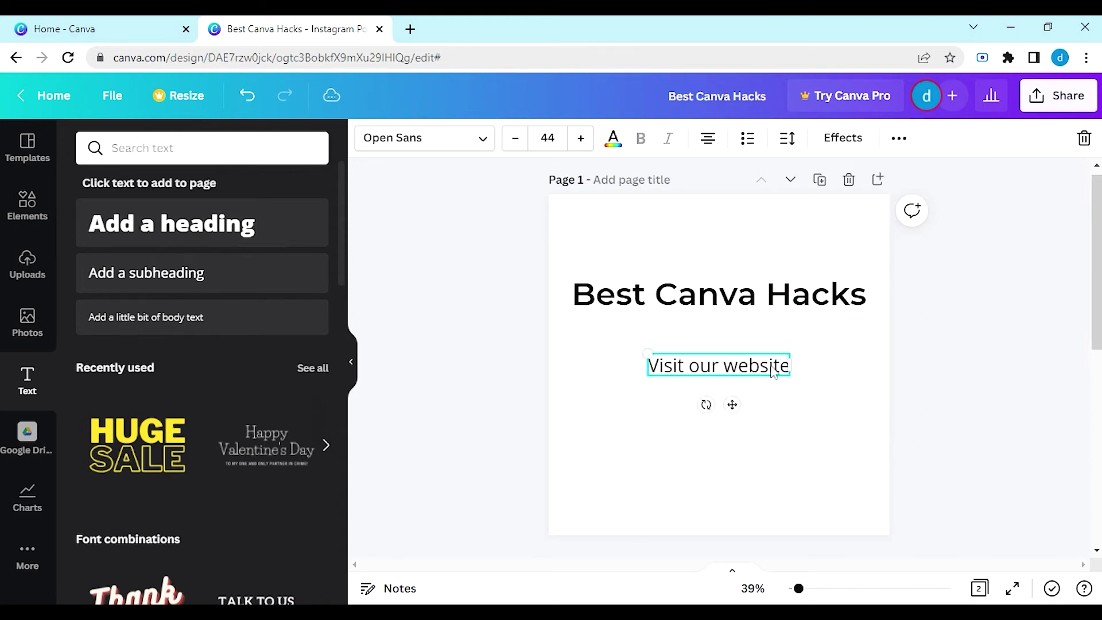
pyautogui.click(899, 138)
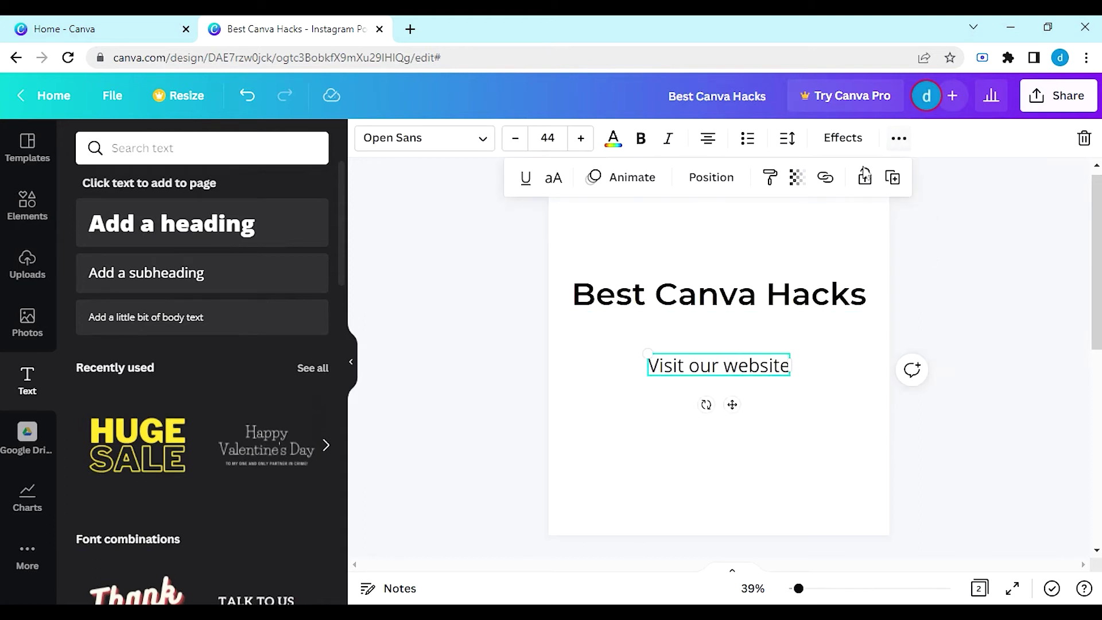
pyautogui.click(826, 179)
pyautogui.click(410, 29)
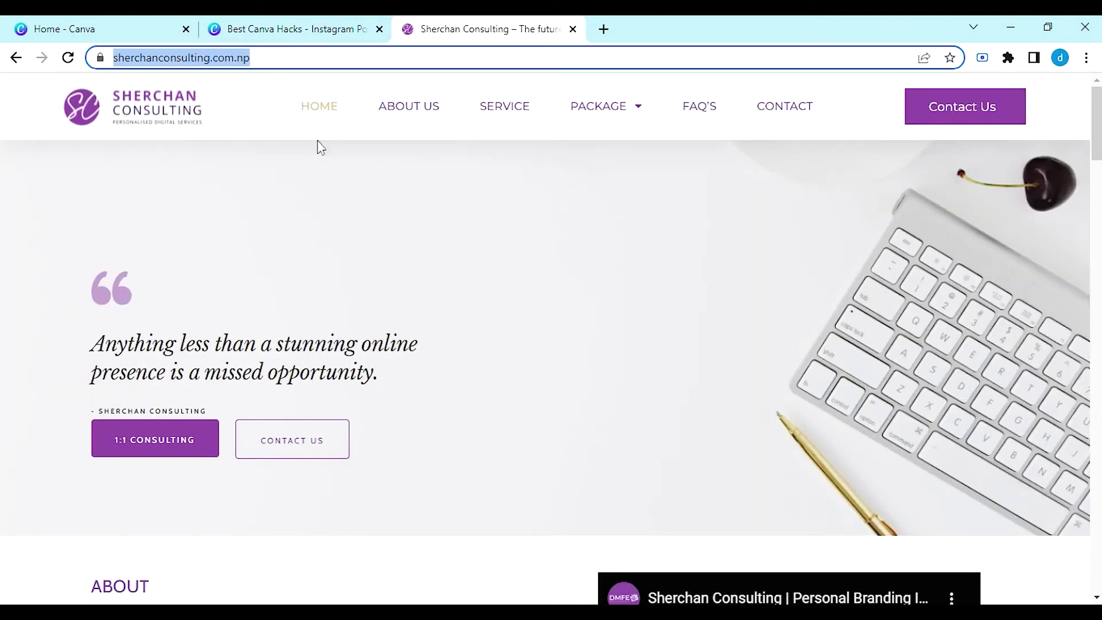
pyautogui.click(314, 29)
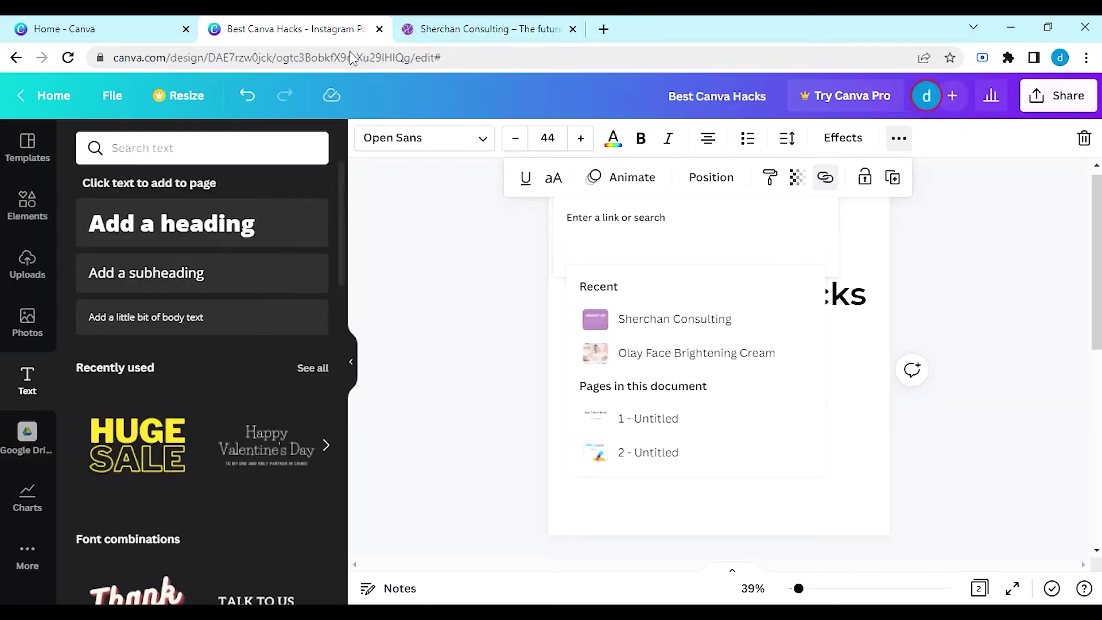
pyautogui.write('https://sherchanconsulting.com.np/')
pyautogui.press('Return')
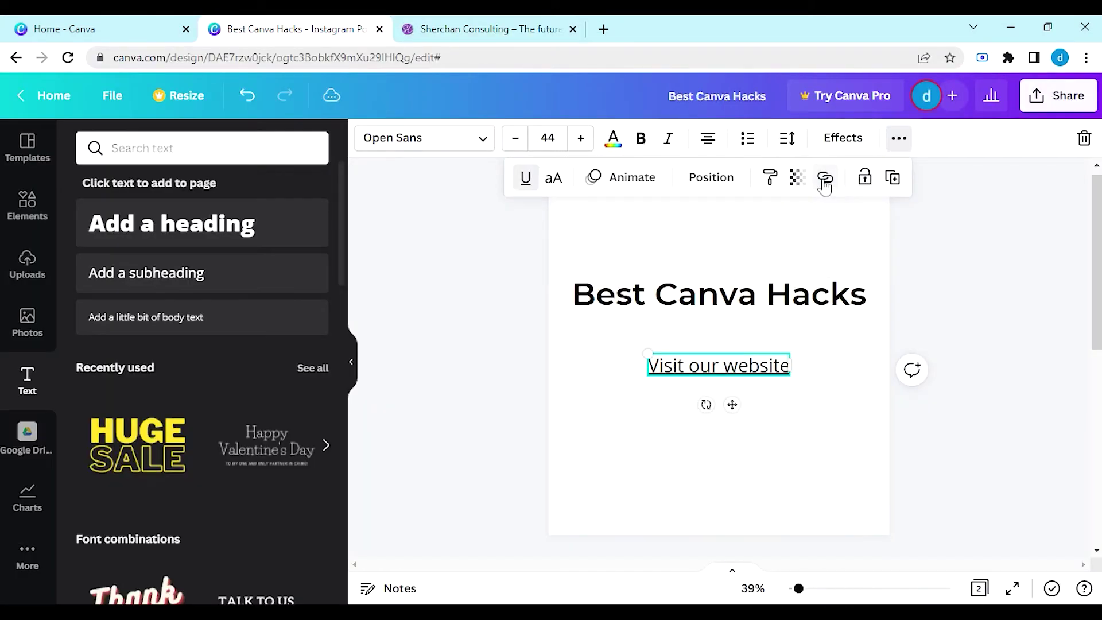
pyautogui.click(844, 385)
# Download the Best Canva Hacks design as a PDF Standard file
pyautogui.click(1059, 96)
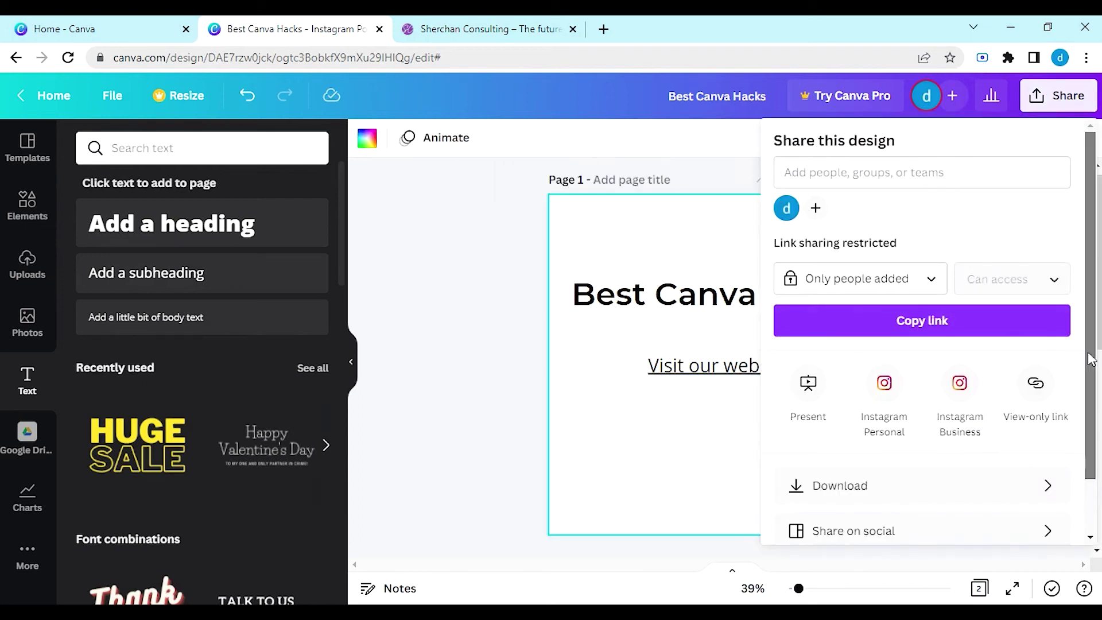
pyautogui.scroll(-1, 1078, 455)
pyautogui.click(930, 421)
pyautogui.click(936, 209)
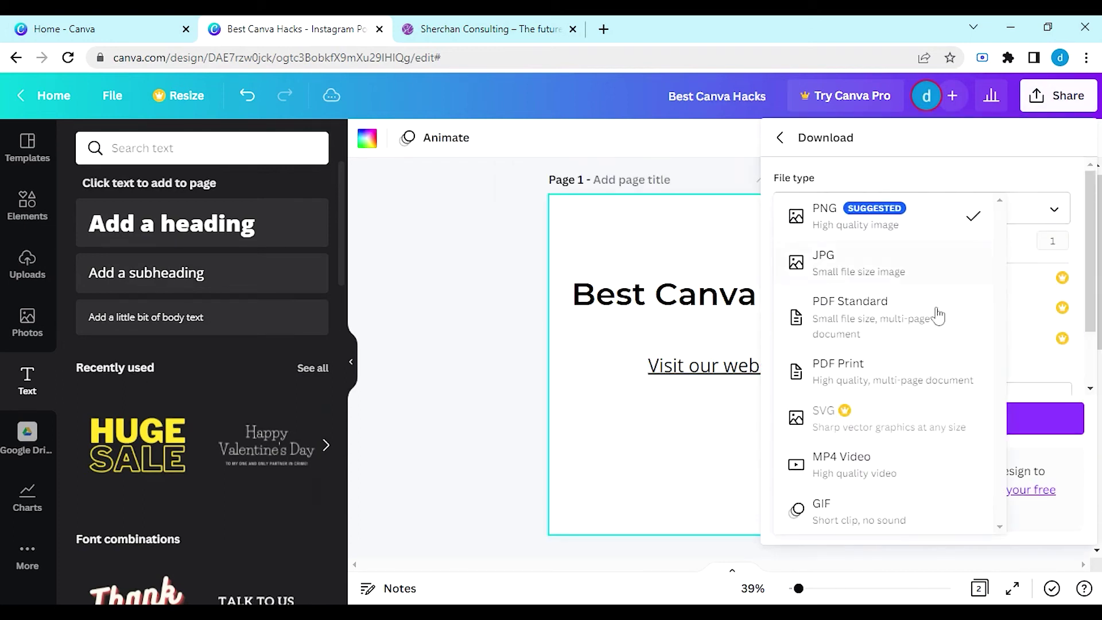
pyautogui.click(937, 307)
pyautogui.click(931, 352)
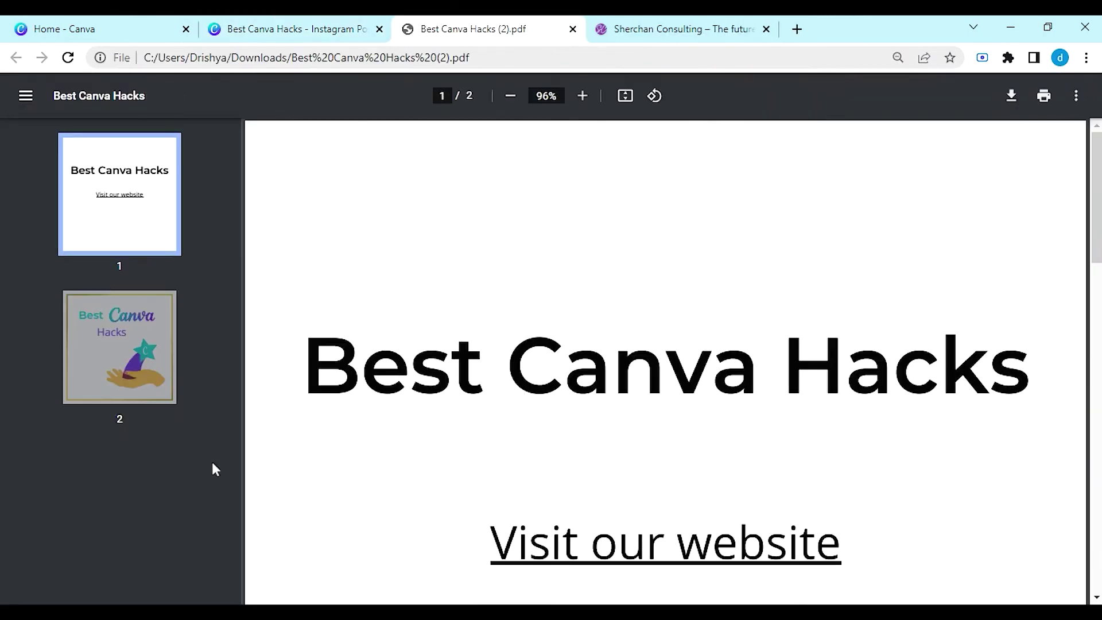
pyautogui.scroll(-1, 683, 549)
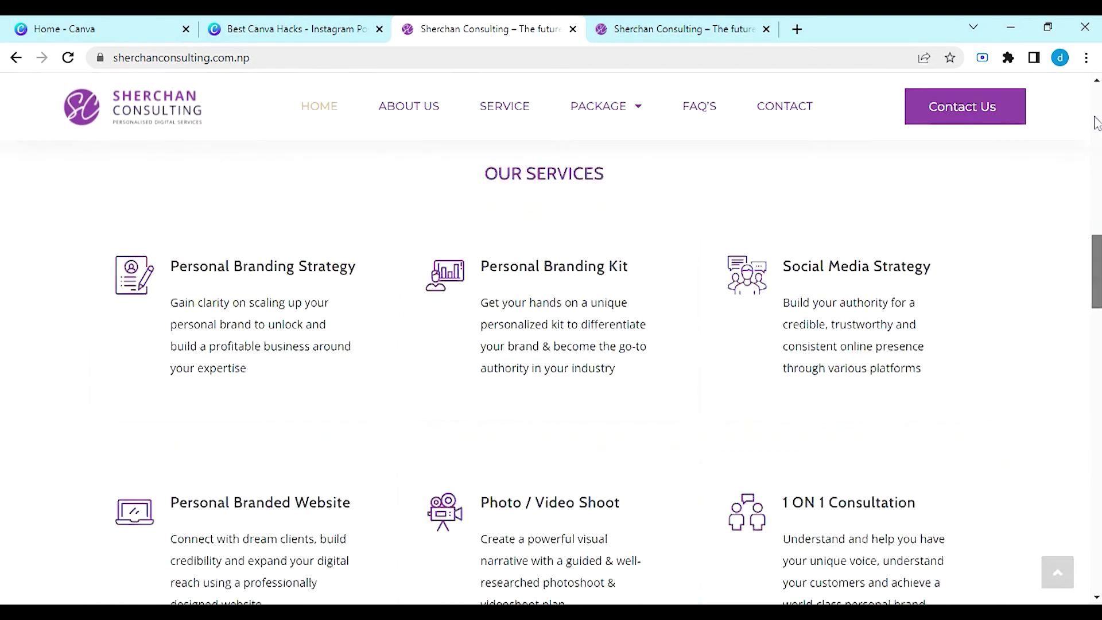
# Close the consulting website tab to get back to the Canva design
pyautogui.scroll(10, 631, 109)
pyautogui.click(573, 29)
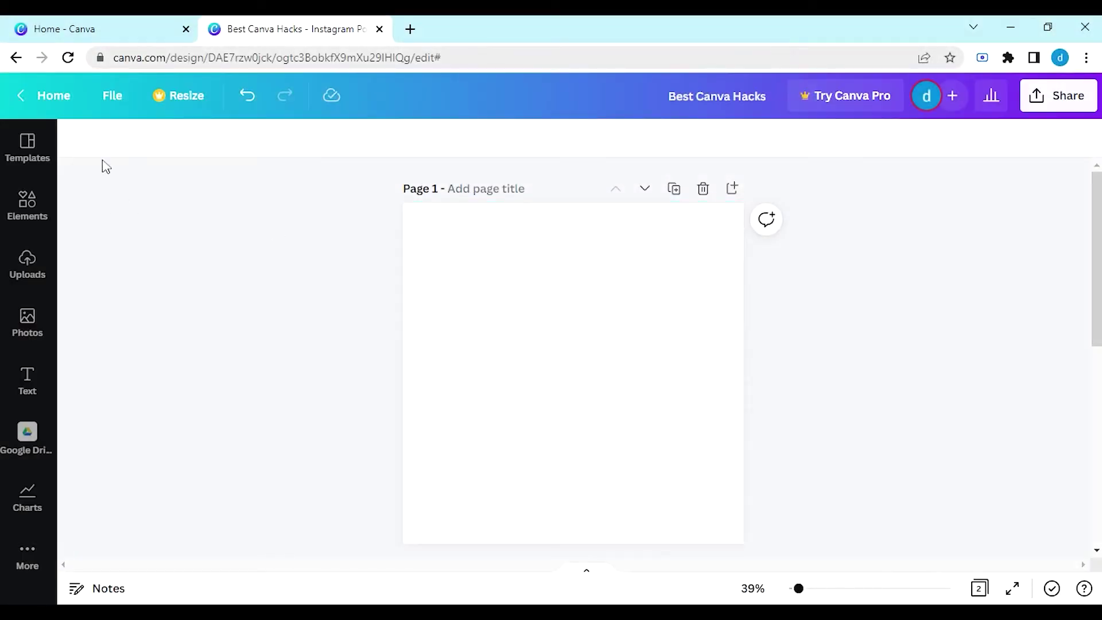
# Show rulers and guides, then place guides at the left, right and top margins of page 1
pyautogui.click(113, 97)
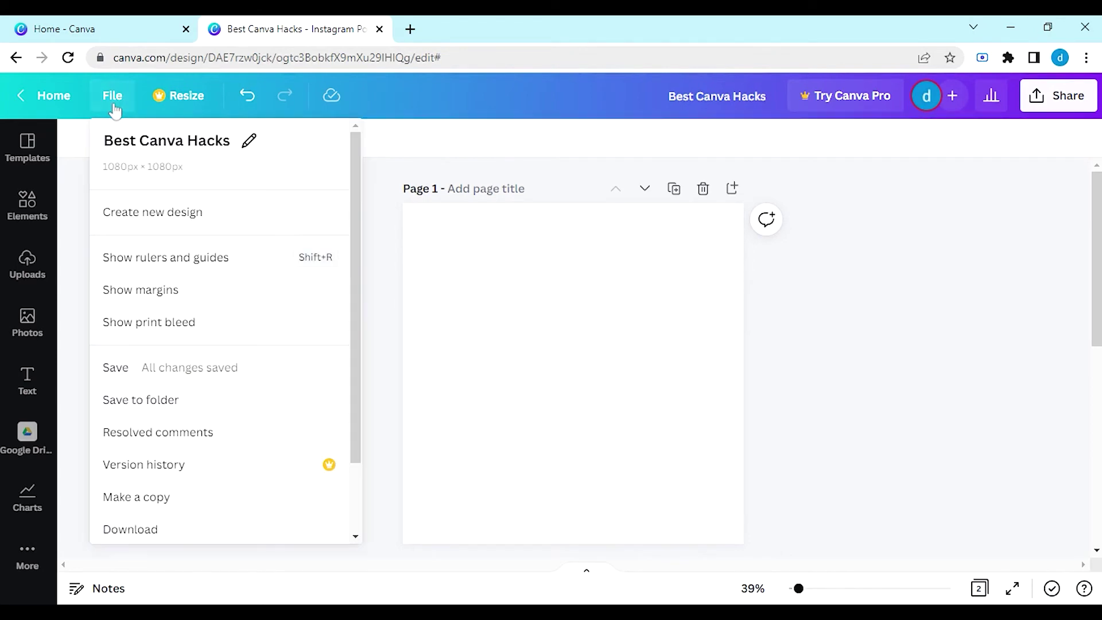
pyautogui.click(166, 259)
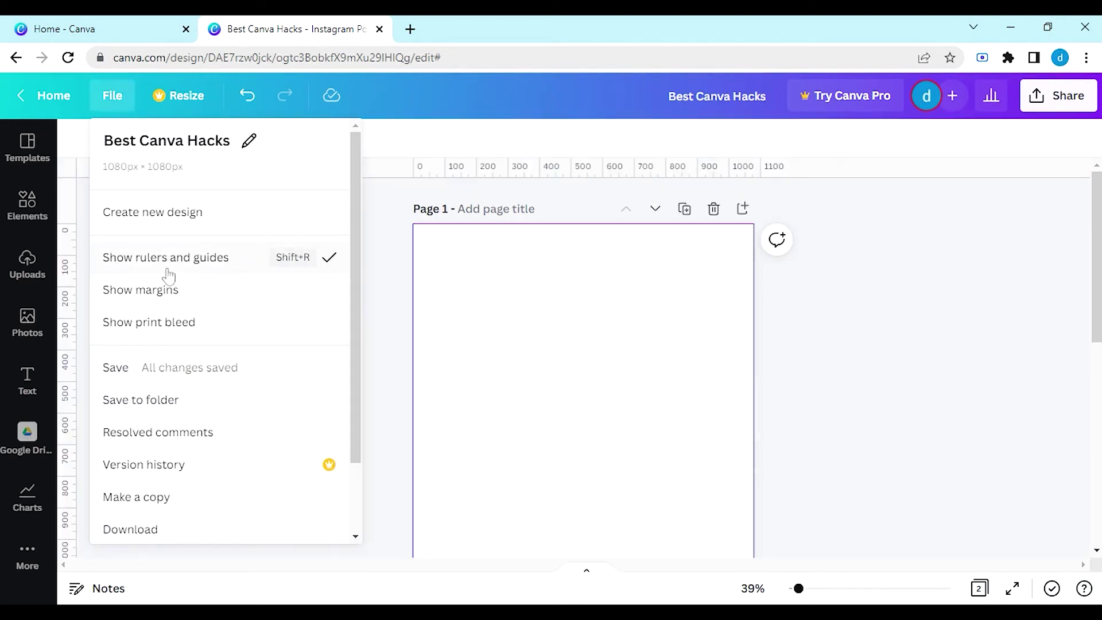
pyautogui.click(115, 92)
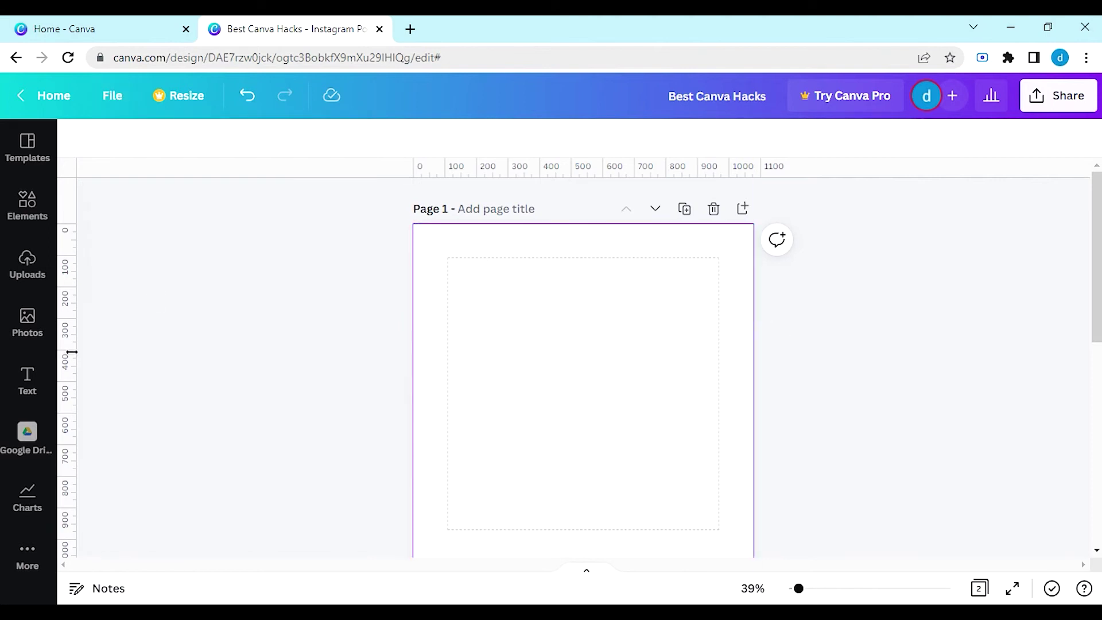
pyautogui.moveTo(74, 352); pyautogui.dragTo(444, 380)
pyautogui.moveTo(68, 315); pyautogui.dragTo(720, 367)
pyautogui.moveTo(337, 186); pyautogui.dragTo(366, 406)
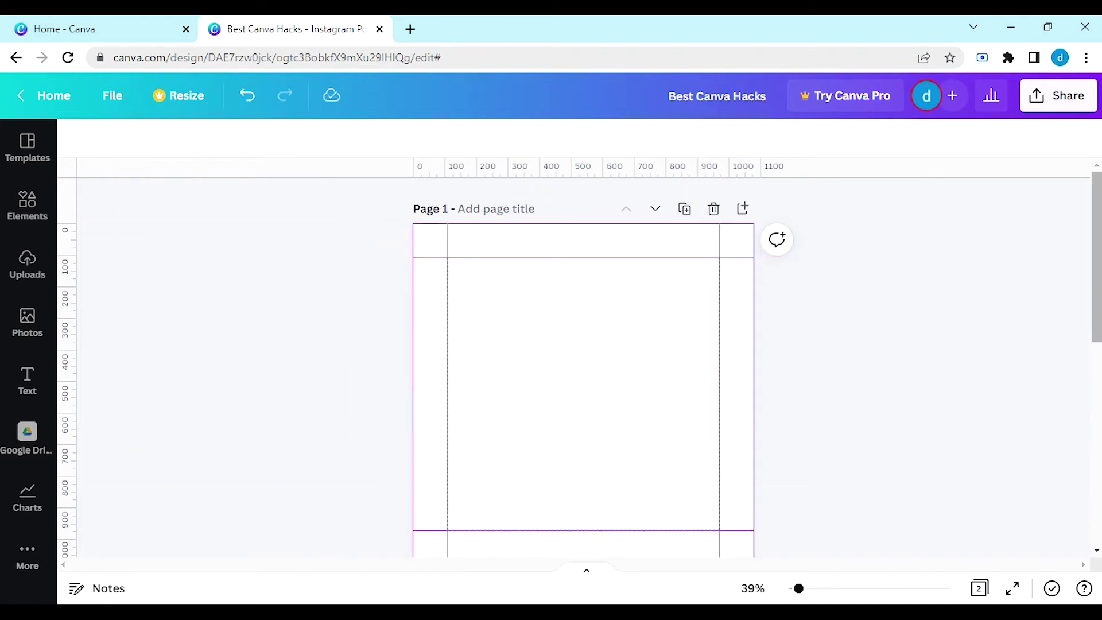
# Add a heading, subheading and body text, plus the pink squiggle graphic
pyautogui.click(27, 379)
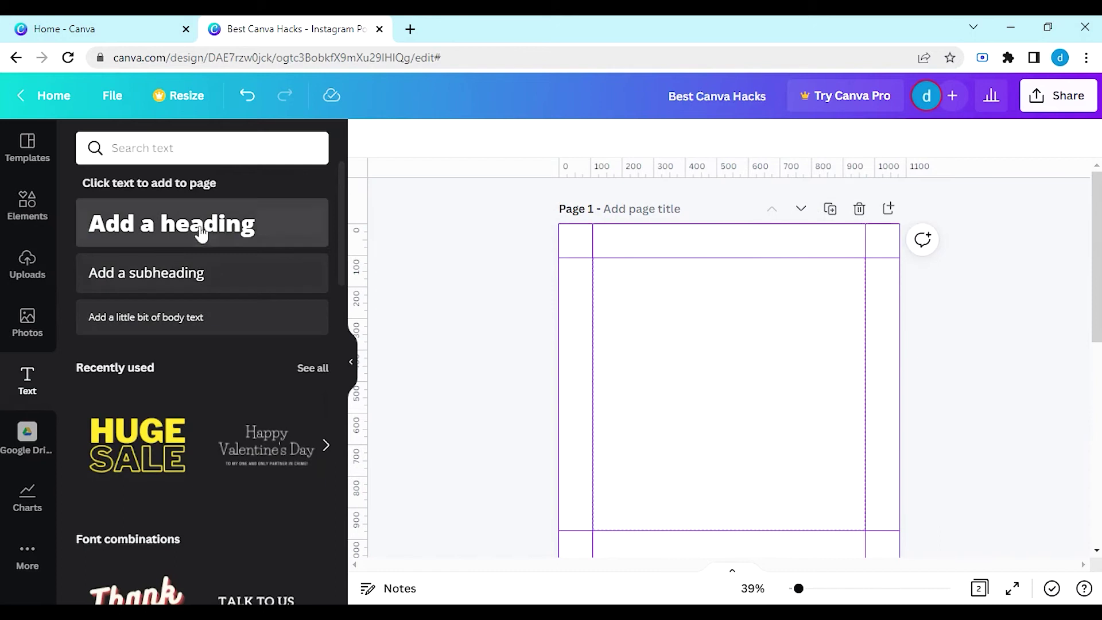
pyautogui.click(167, 226)
pyautogui.click(215, 290)
pyautogui.click(146, 316)
pyautogui.click(27, 204)
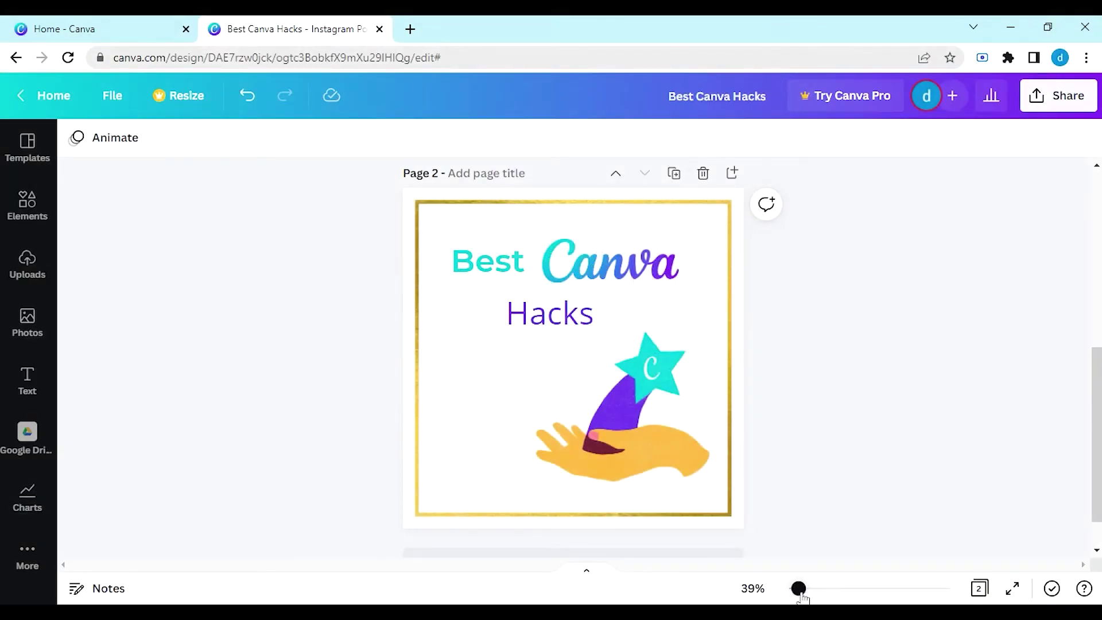
# Enlarge the view of page 2 with the zoom slider, then scroll up and back down
pyautogui.moveTo(802, 597)
pyautogui.mouseDown()
pyautogui.moveTo(820, 598)
pyautogui.moveTo(797, 599)
pyautogui.mouseUp()
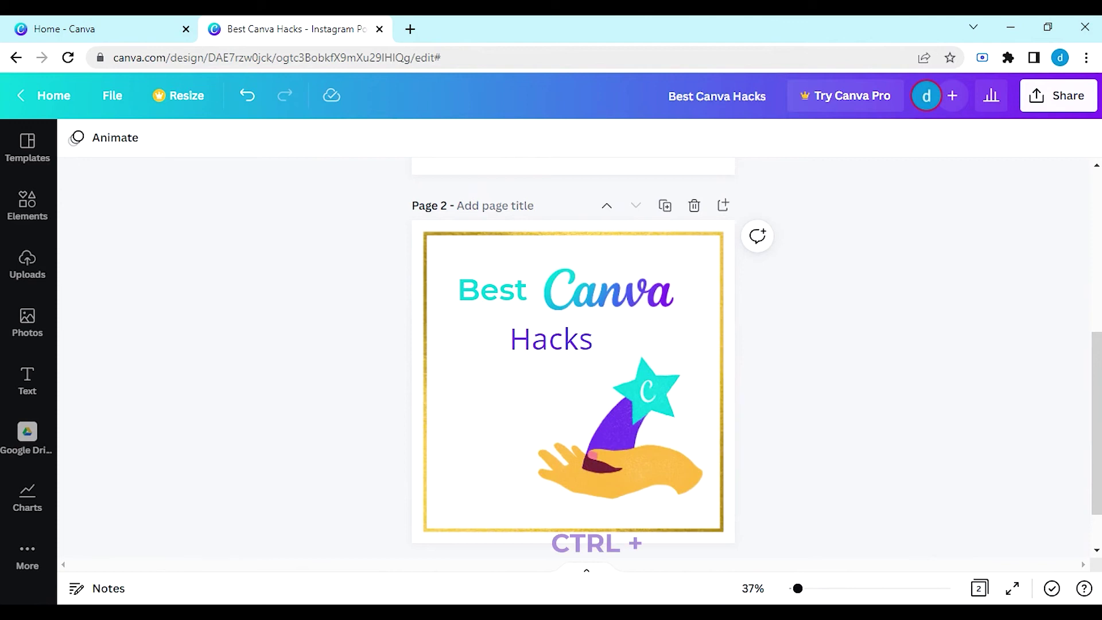
pyautogui.scroll(5, 573, 333)
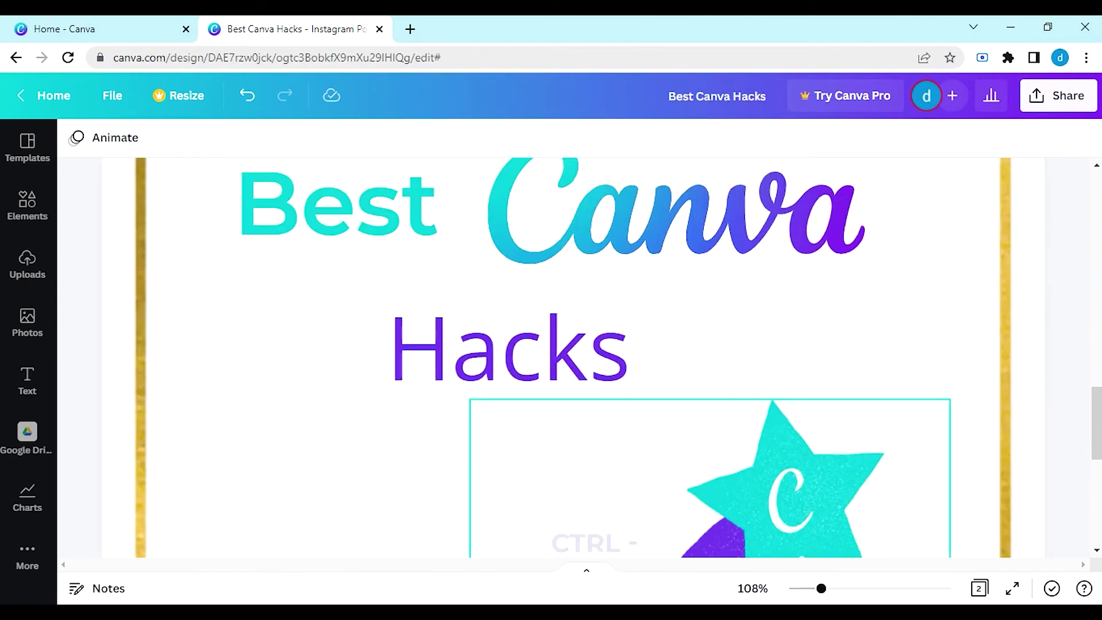
pyautogui.scroll(-4, 574, 344)
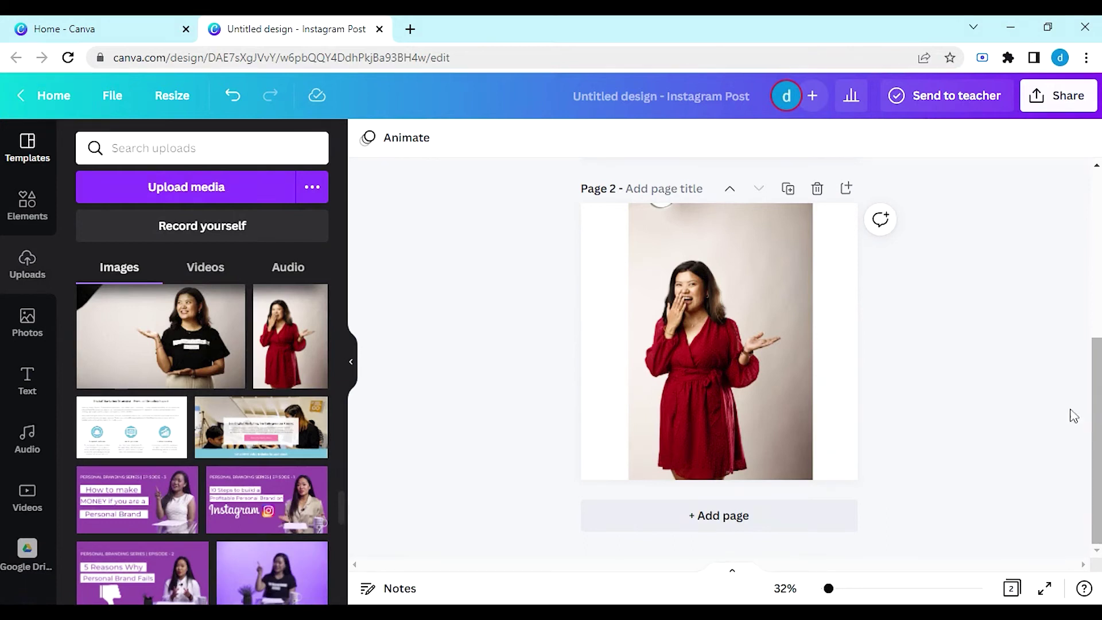
# Run Background Remover on the page 2 photo so only the woman in red remains
pyautogui.click(802, 354)
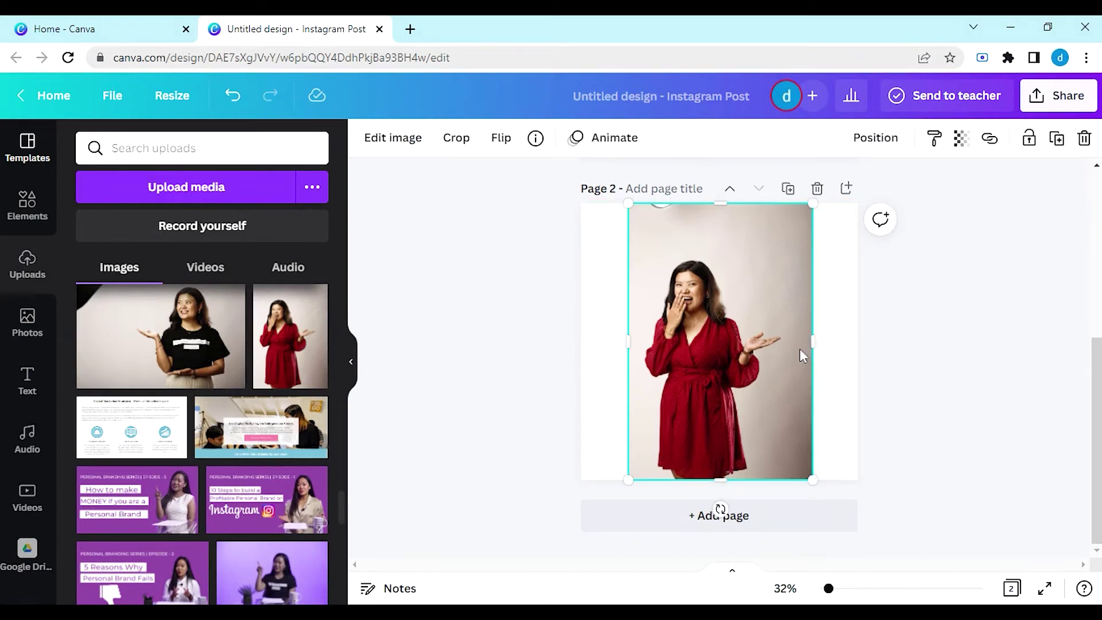
pyautogui.click(395, 148)
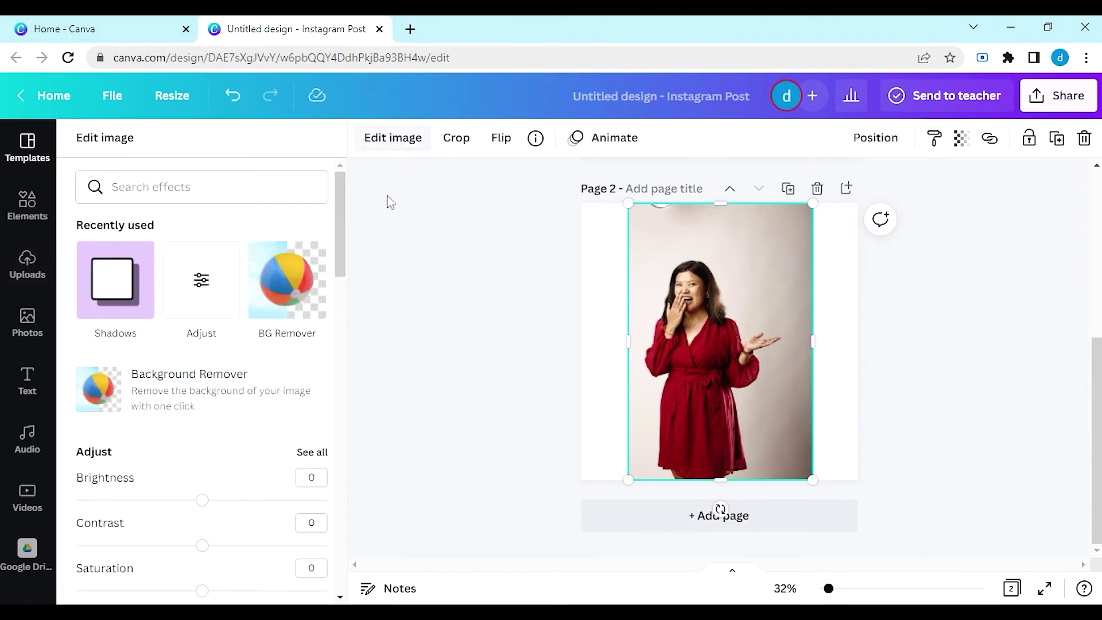
pyautogui.click(151, 396)
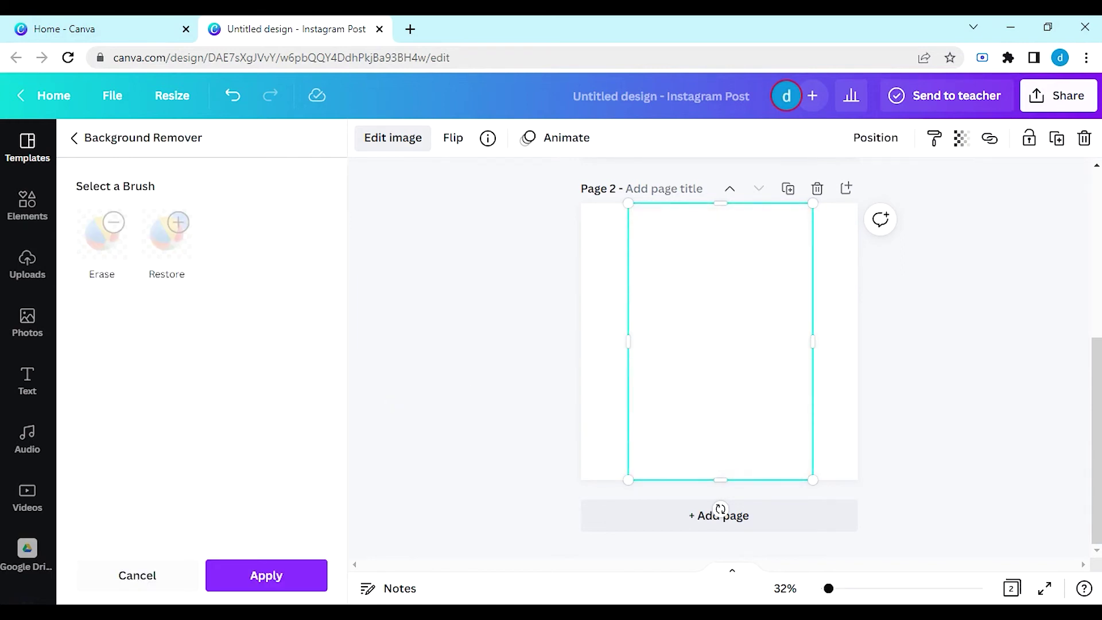
pyautogui.click(266, 578)
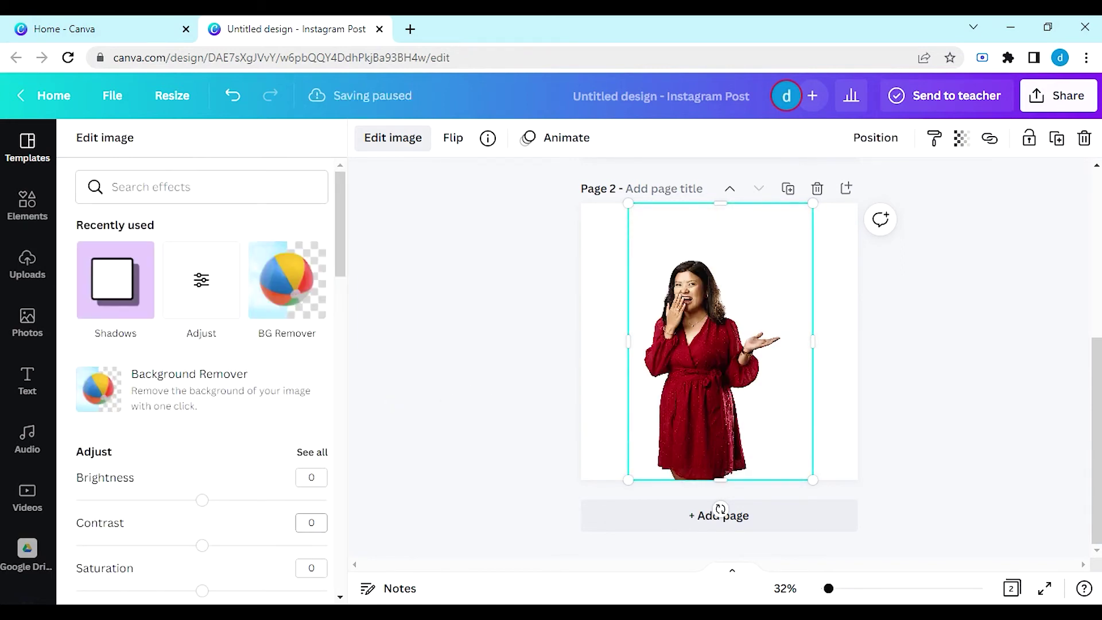
pyautogui.click(593, 393)
# Search the web for remove bg and upload the woman's photo to remove.bg
pyautogui.write('remove')
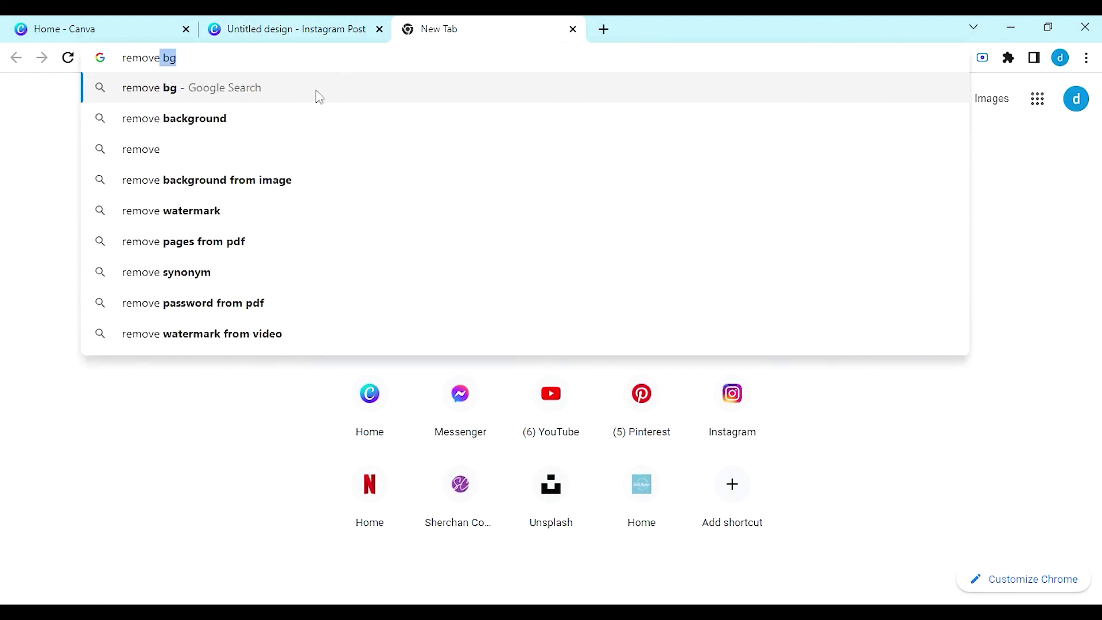
pyautogui.press('Return')
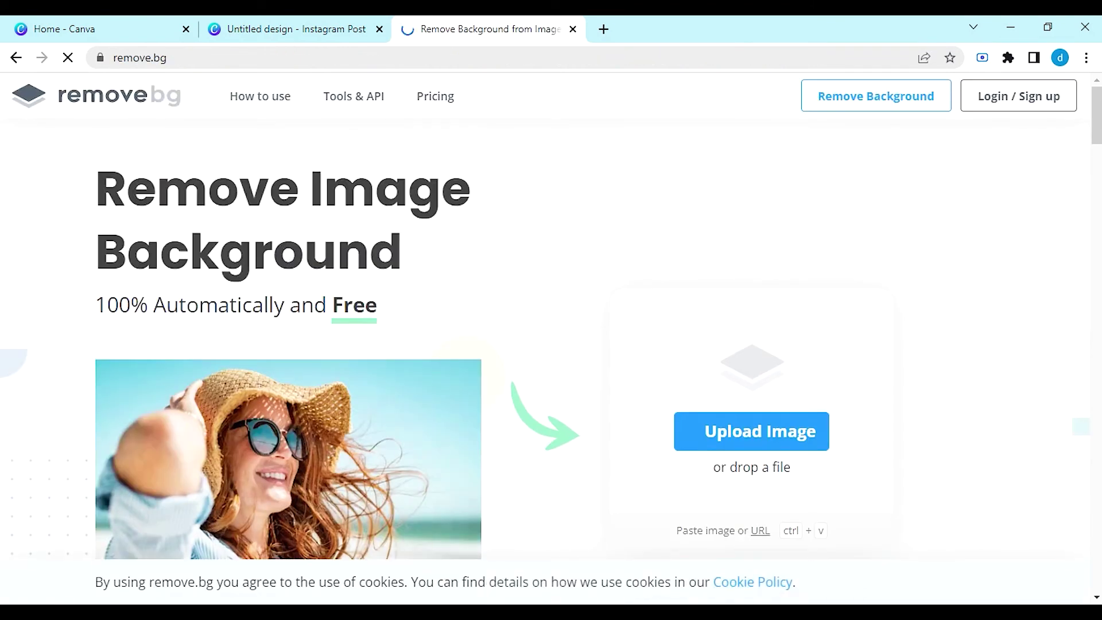
pyautogui.moveTo(1096, 130)
pyautogui.mouseDown()
pyautogui.moveTo(1096, 158)
pyautogui.moveTo(1096, 144)
pyautogui.mouseUp()
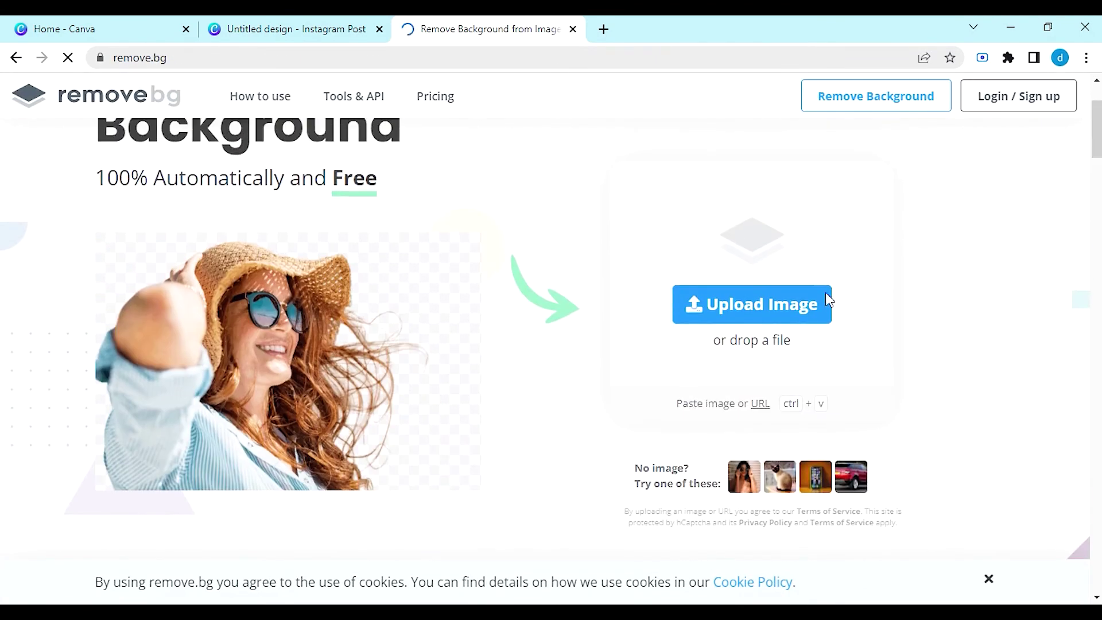
pyautogui.click(738, 318)
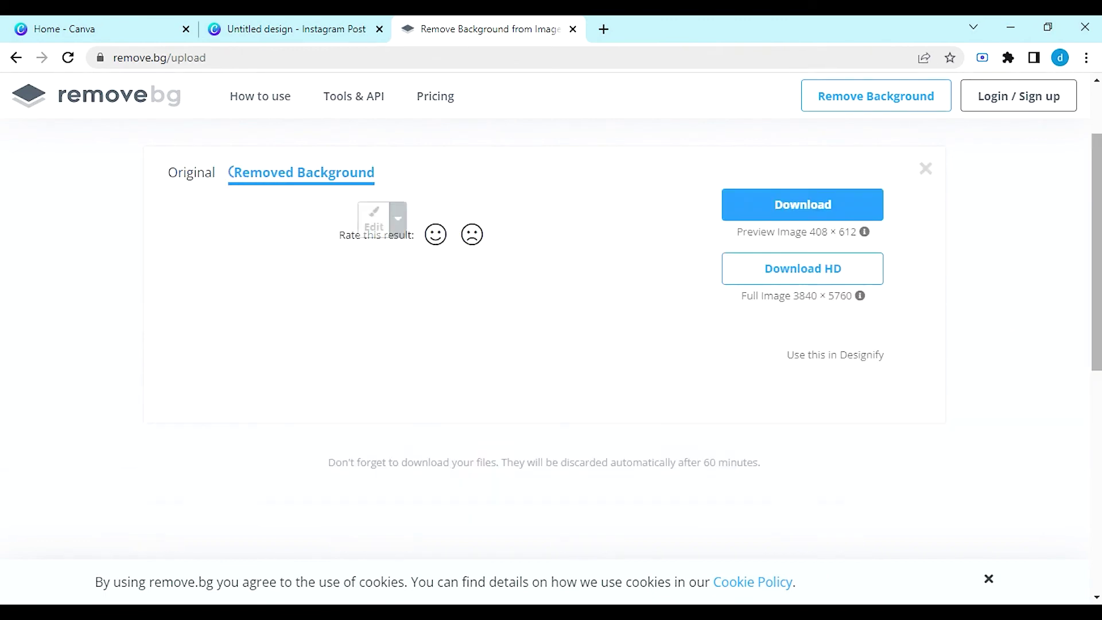
# Download the background-free cut-out as a PNG and open it
pyautogui.scroll(-2, 635, 186)
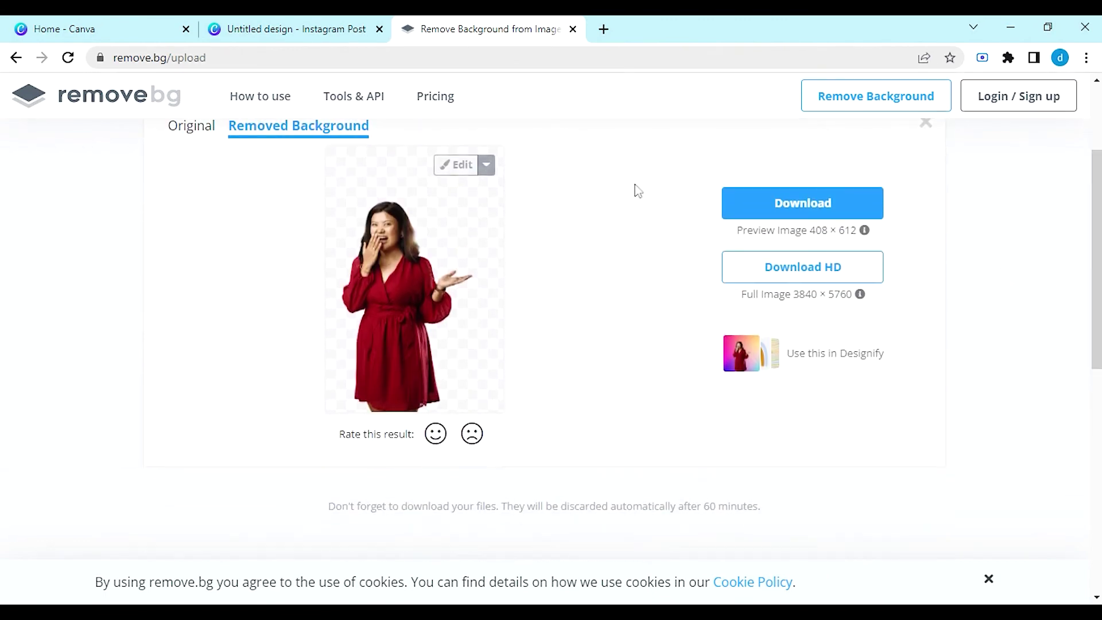
pyautogui.click(809, 214)
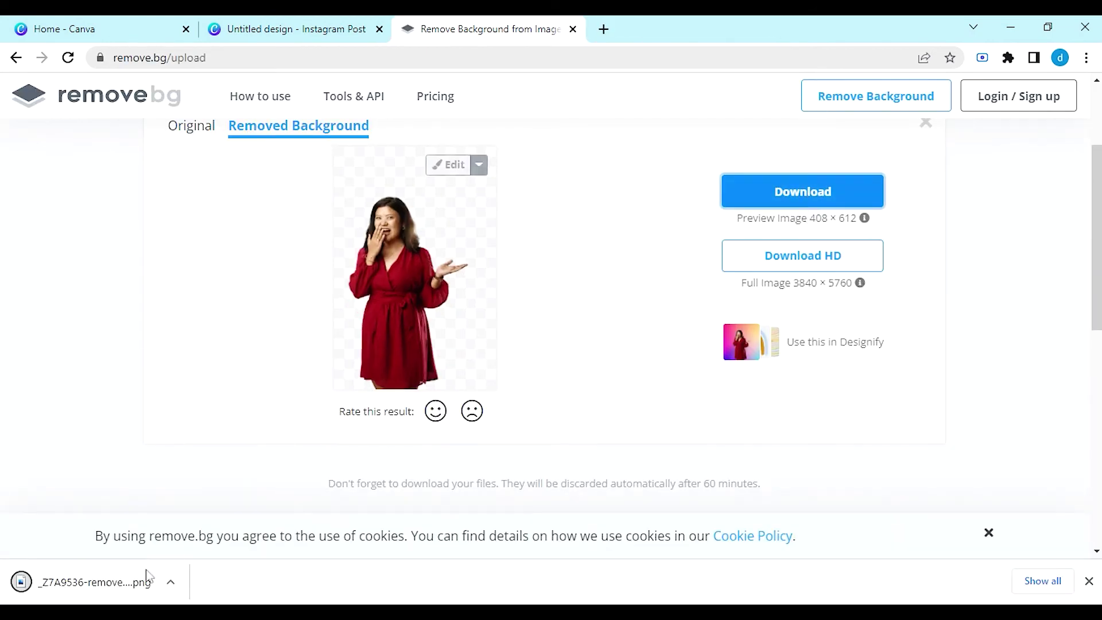
pyautogui.click(139, 585)
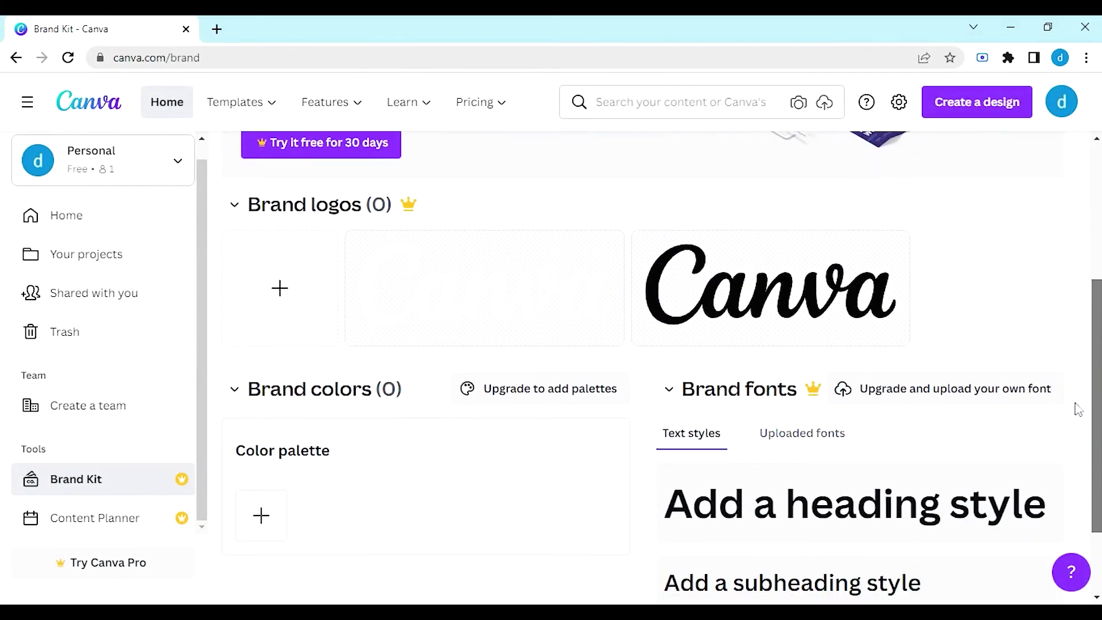
# Add the purple #88489C colour to the brand kit's colour palette
pyautogui.scroll(-2, 1073, 425)
pyautogui.scroll(-1, 1068, 453)
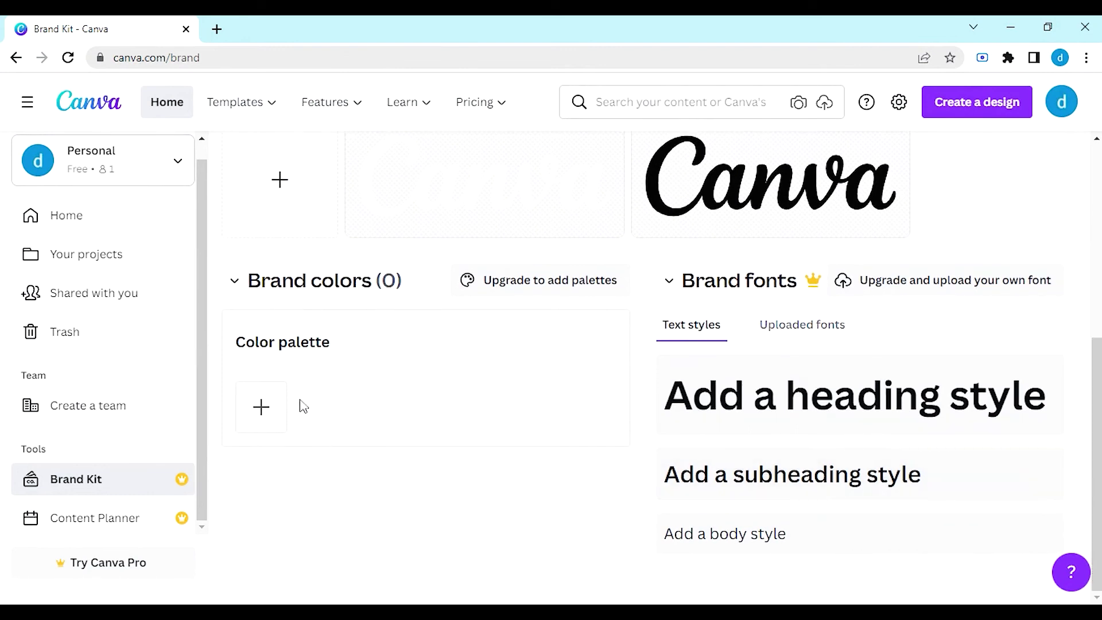
pyautogui.click(262, 413)
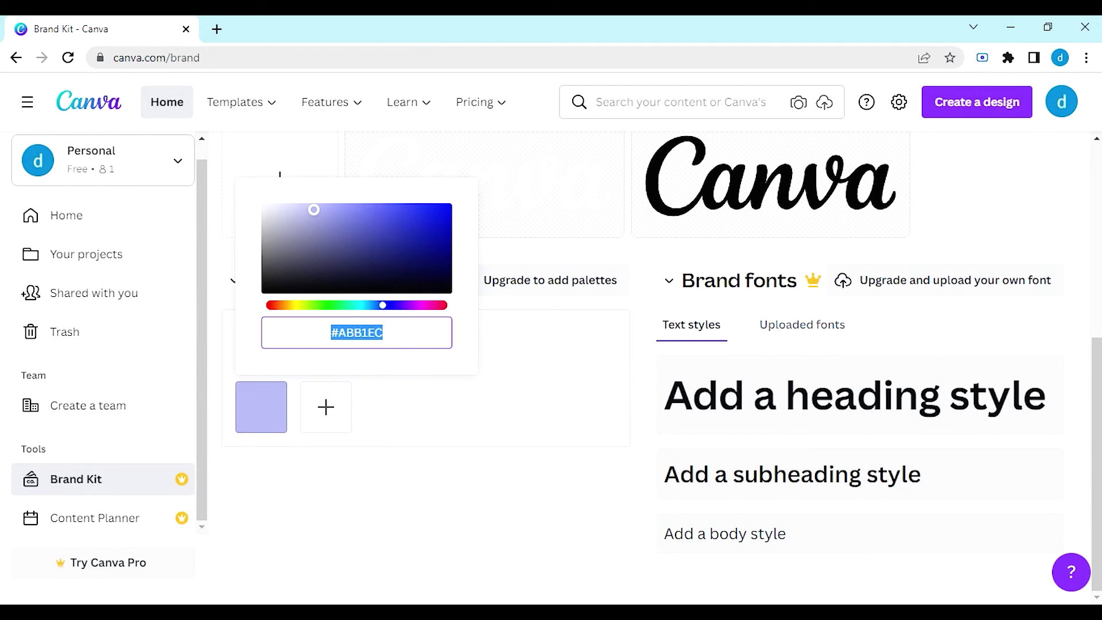
pyautogui.write('#')
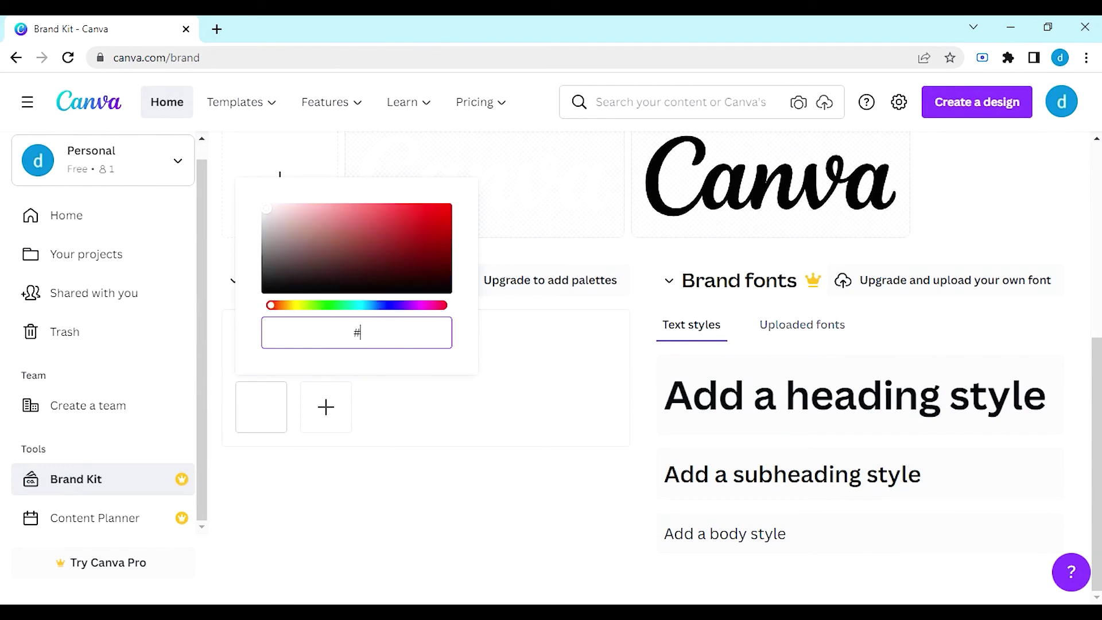
pyautogui.write('8848')
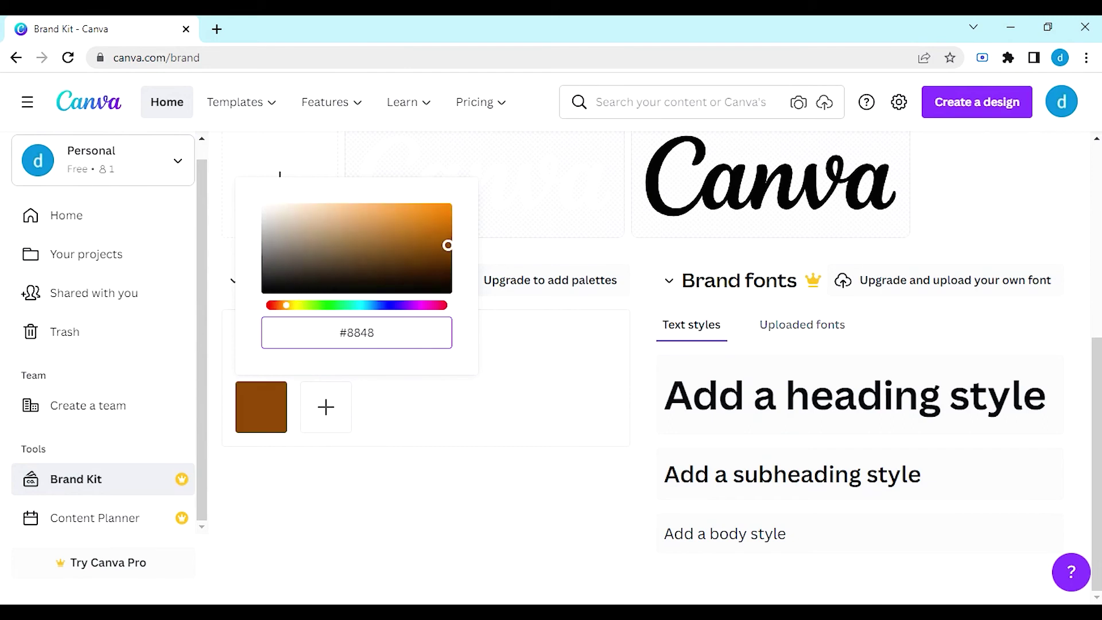
pyautogui.write('9C')
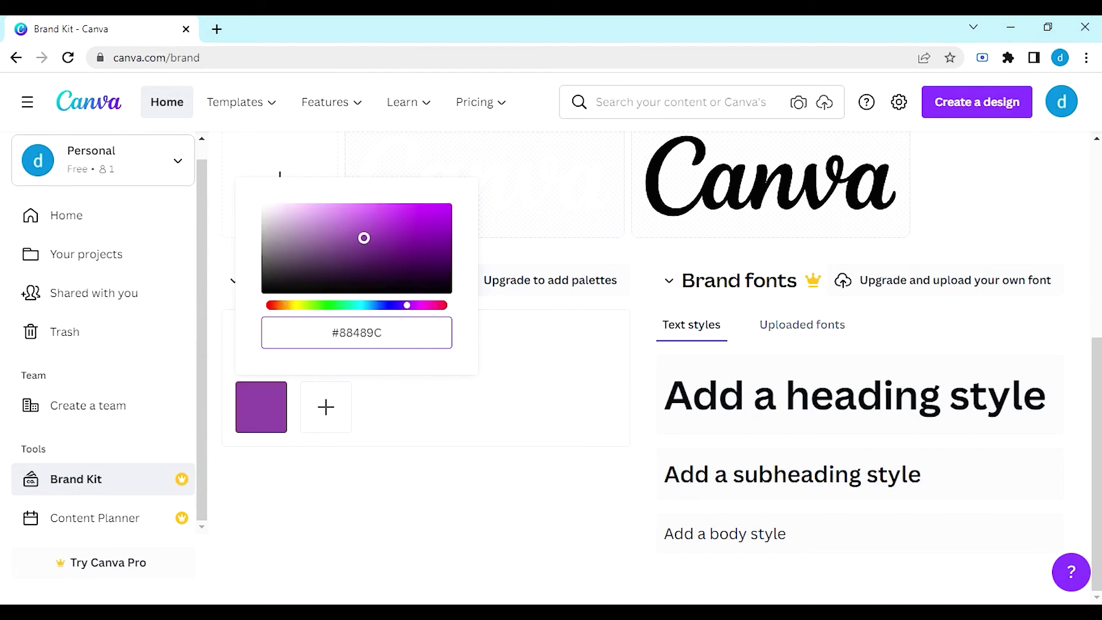
pyautogui.click(428, 415)
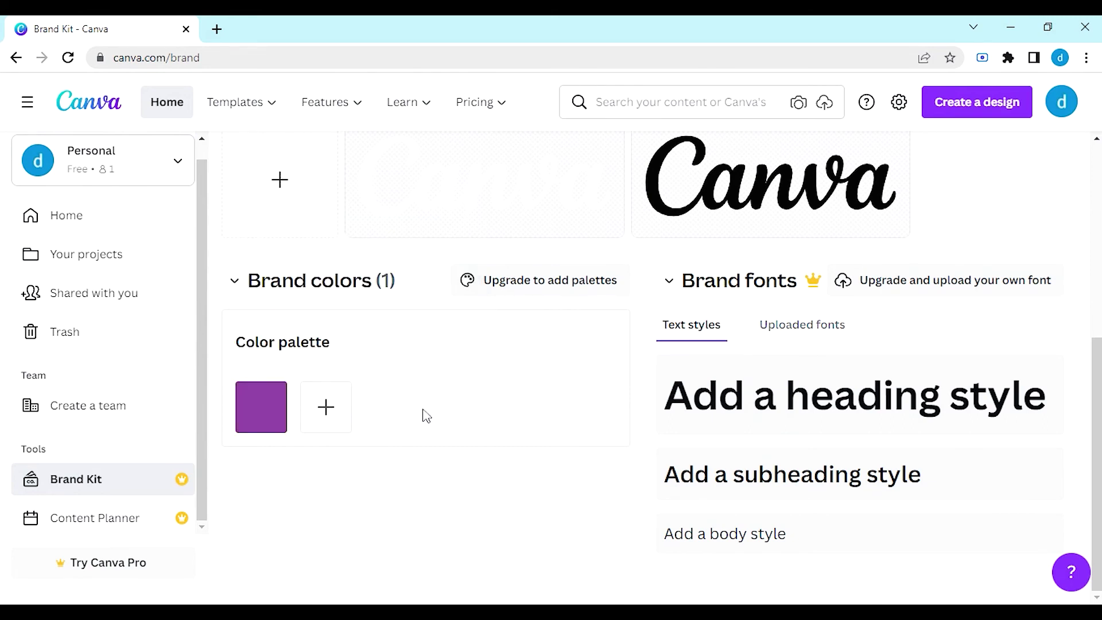
# Add an orange colour to the brand palette
pyautogui.click(325, 406)
pyautogui.press('BackSpace')
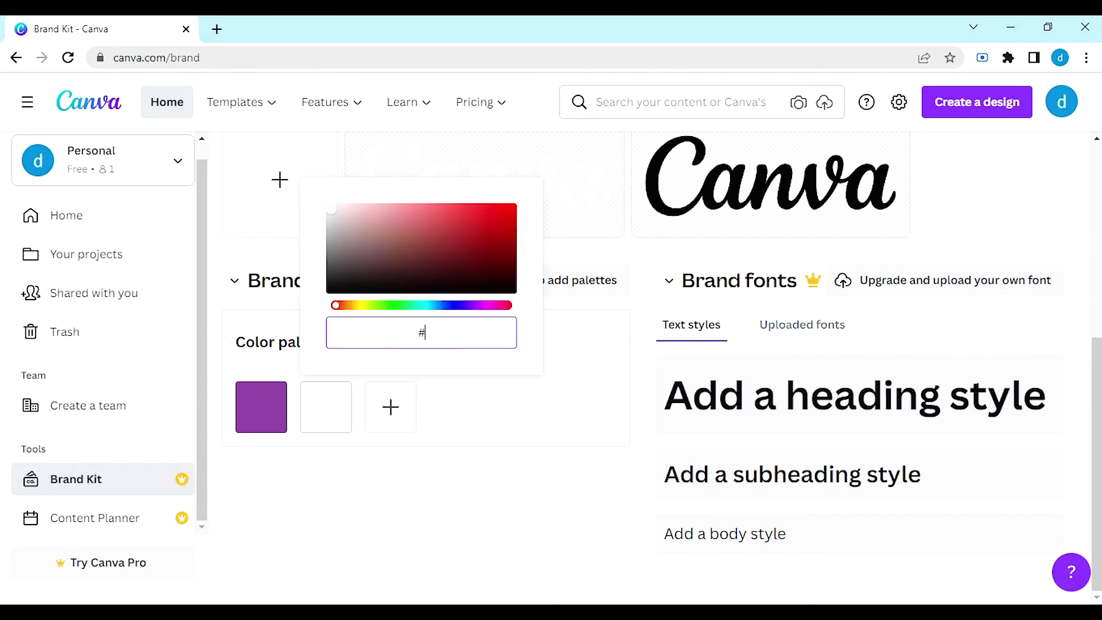
pyautogui.write('F9')
pyautogui.click(419, 401)
# Add a third brand colour, entering hex value F9F9F9
pyautogui.click(396, 406)
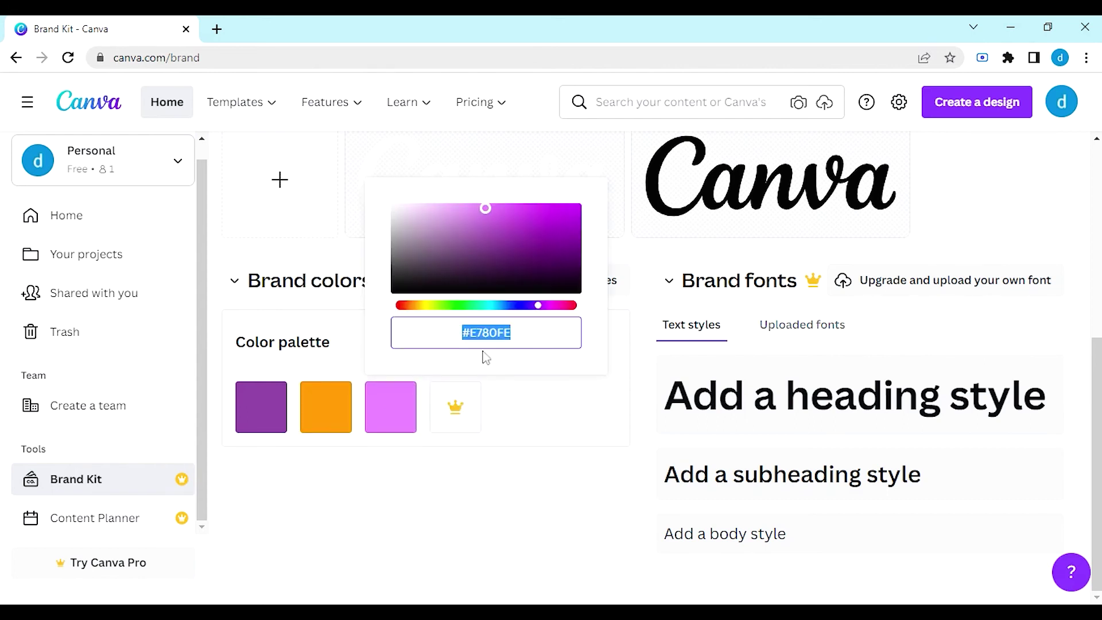
pyautogui.press('BackSpace')
pyautogui.write('F9F9F9')
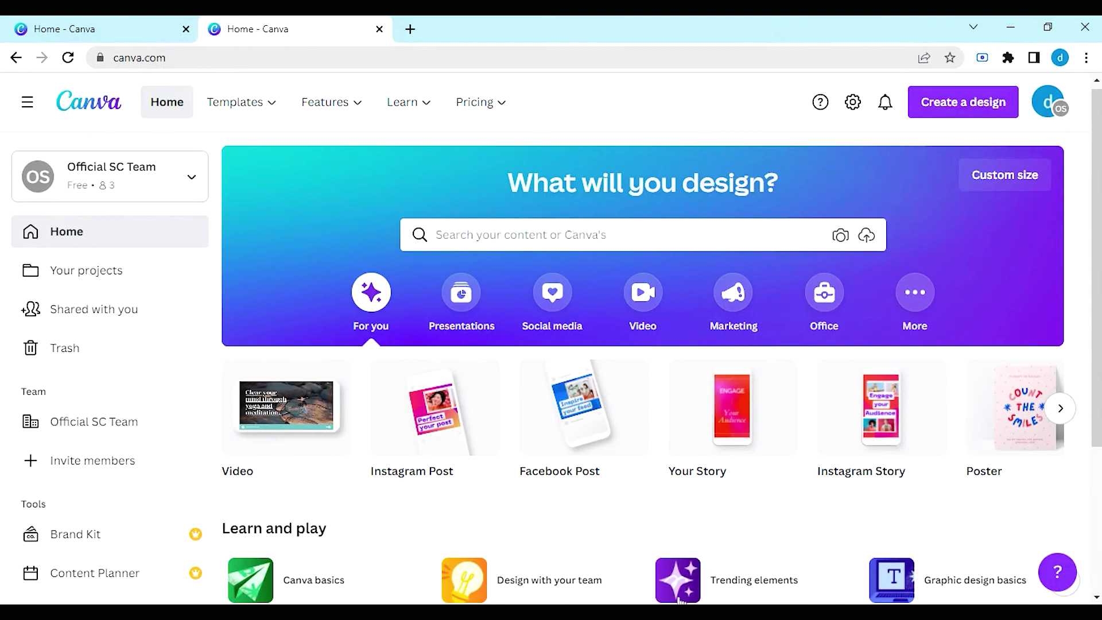
# Start Quick Create with Instagram Post, Your Story and Pinterest Pin formats
pyautogui.click(547, 304)
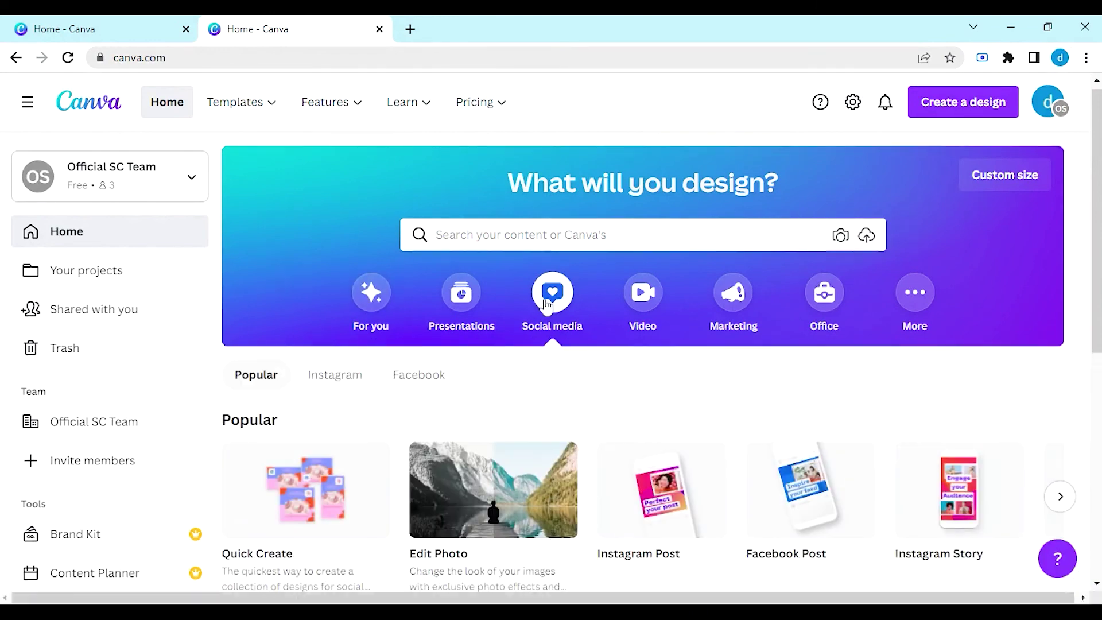
pyautogui.click(316, 488)
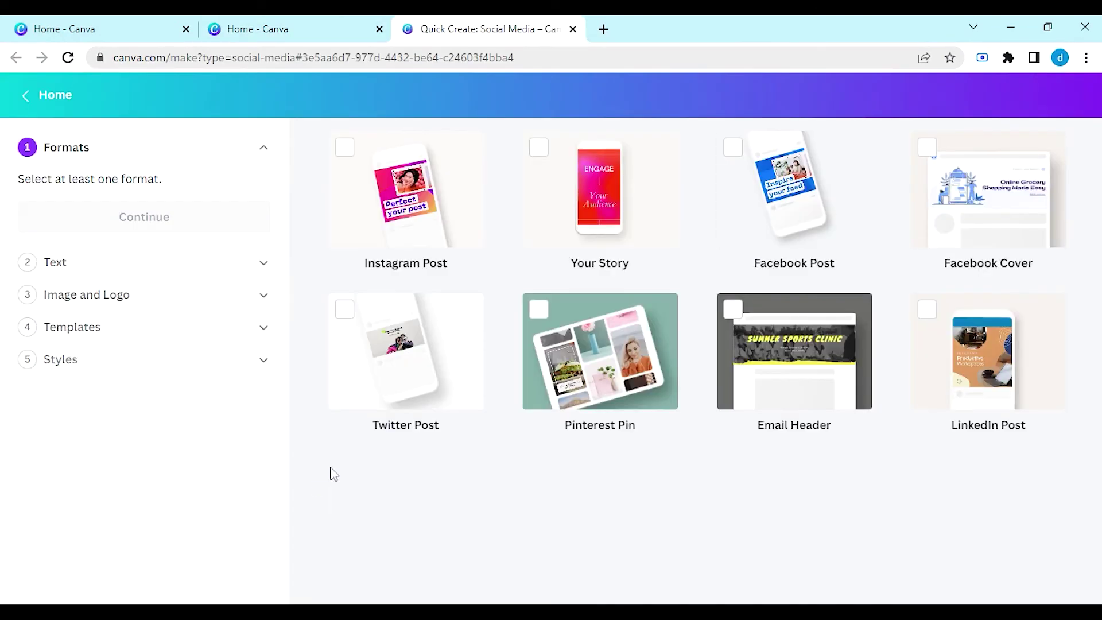
pyautogui.click(349, 154)
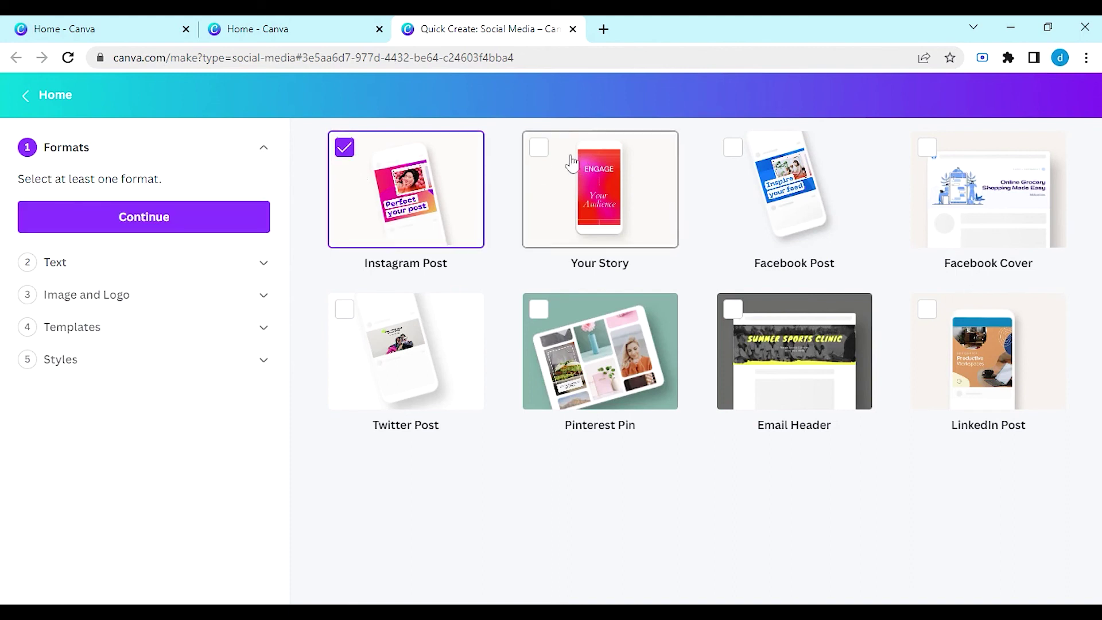
pyautogui.click(552, 165)
pyautogui.click(538, 315)
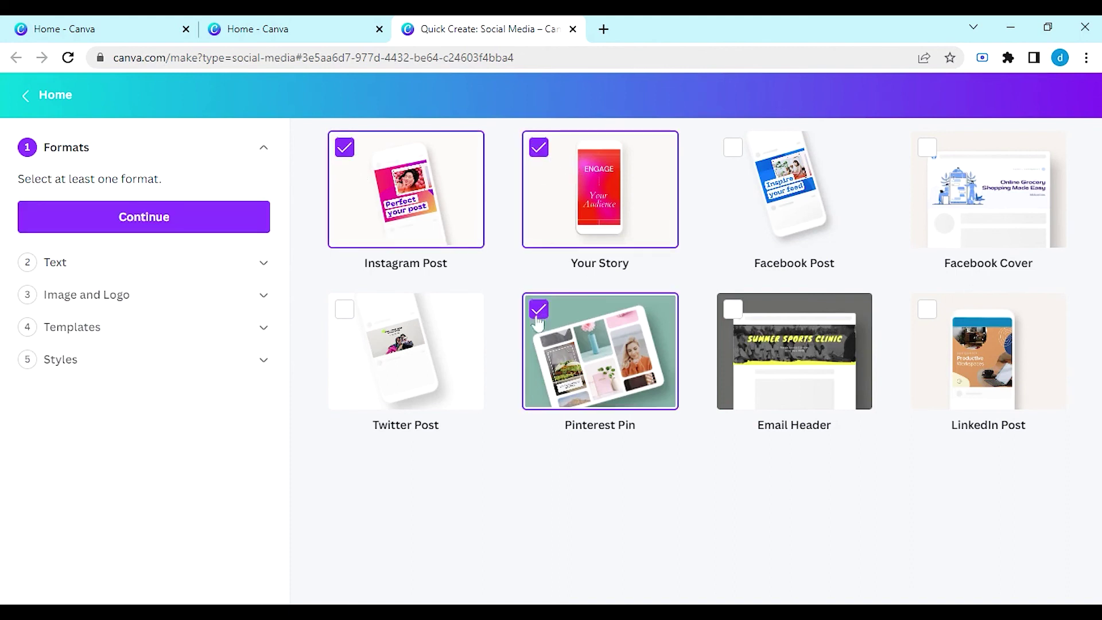
# Enter 'Best Canva Hacks' and 'For Content Creators and Small Business Owners' as the design text
pyautogui.click(219, 228)
pyautogui.write('Best Canva Hacks')
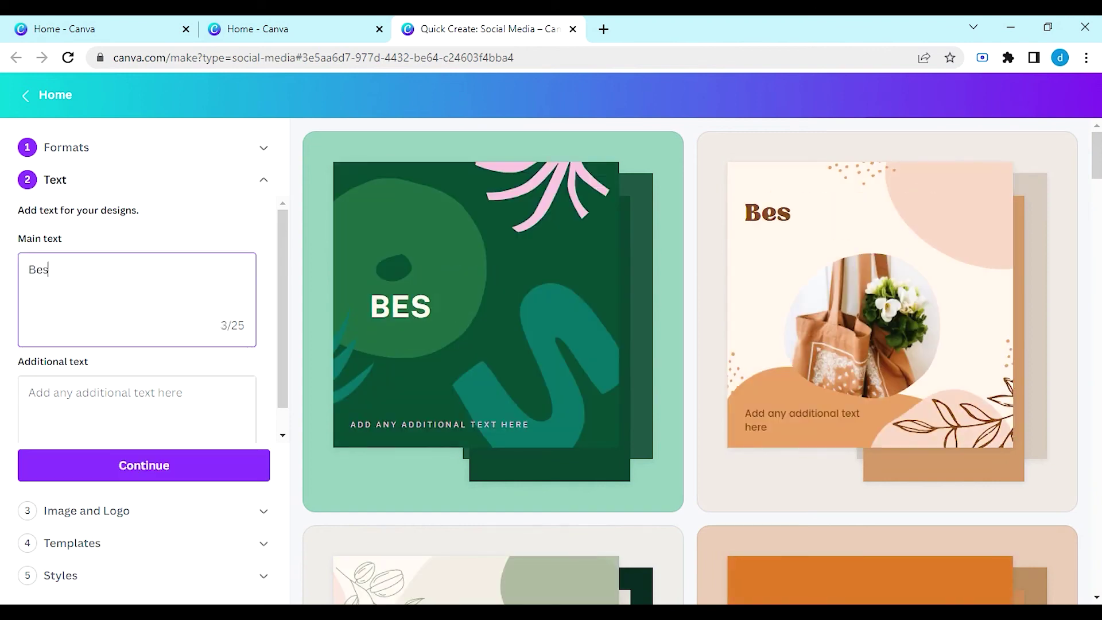
pyautogui.click(115, 402)
pyautogui.write('For Cont')
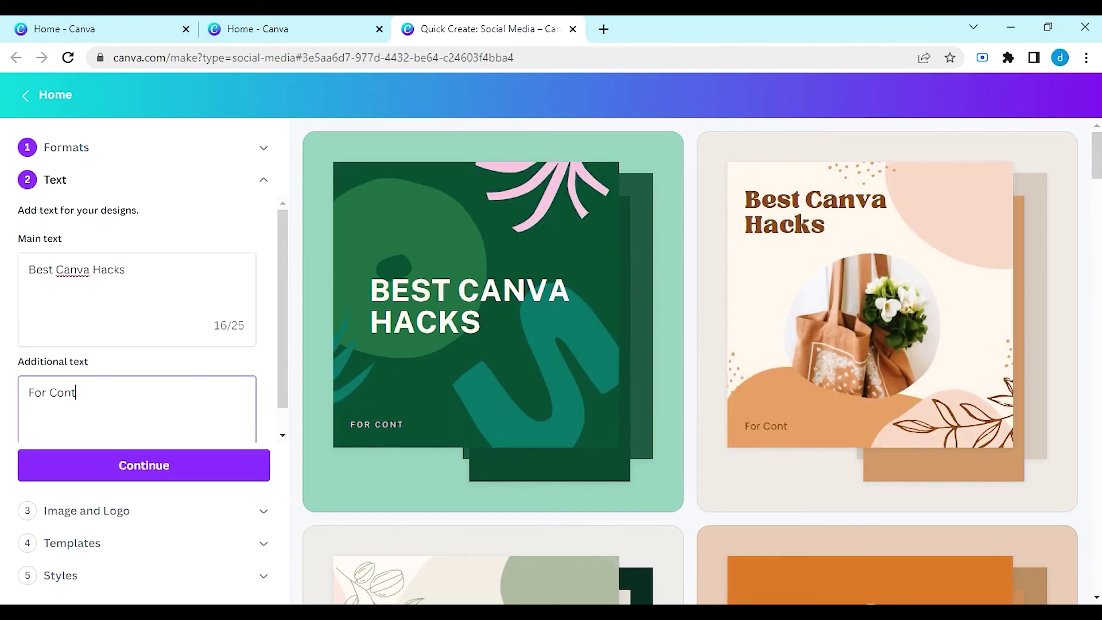
pyautogui.write('ent Creators and Small Busin')
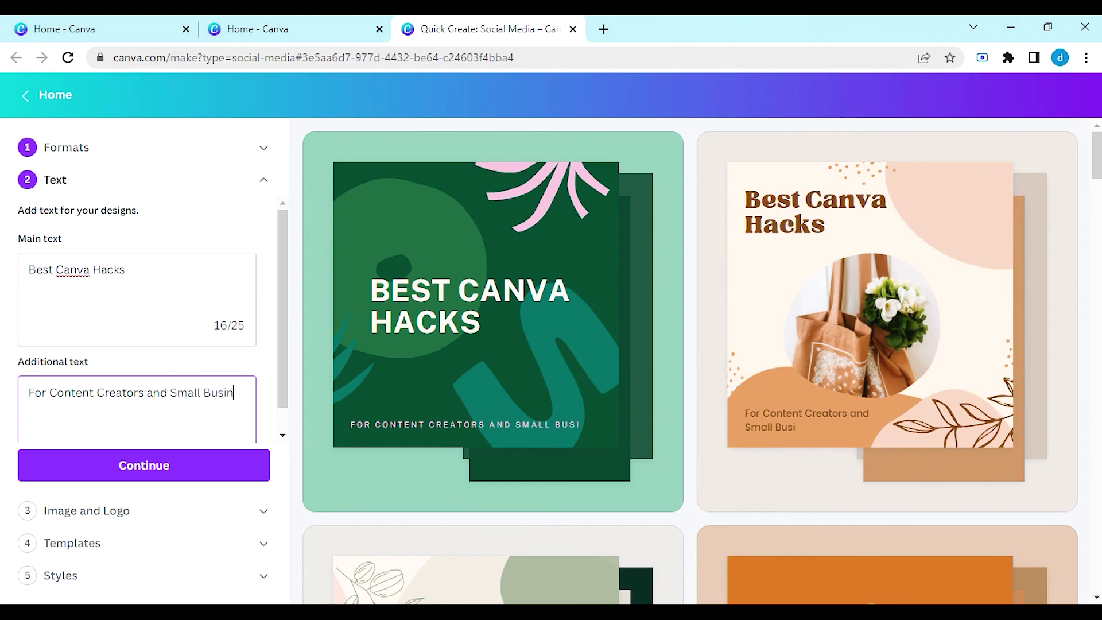
pyautogui.write('ess Owners')
# Choose the photo of the woman in red and move past the template choice
pyautogui.click(156, 473)
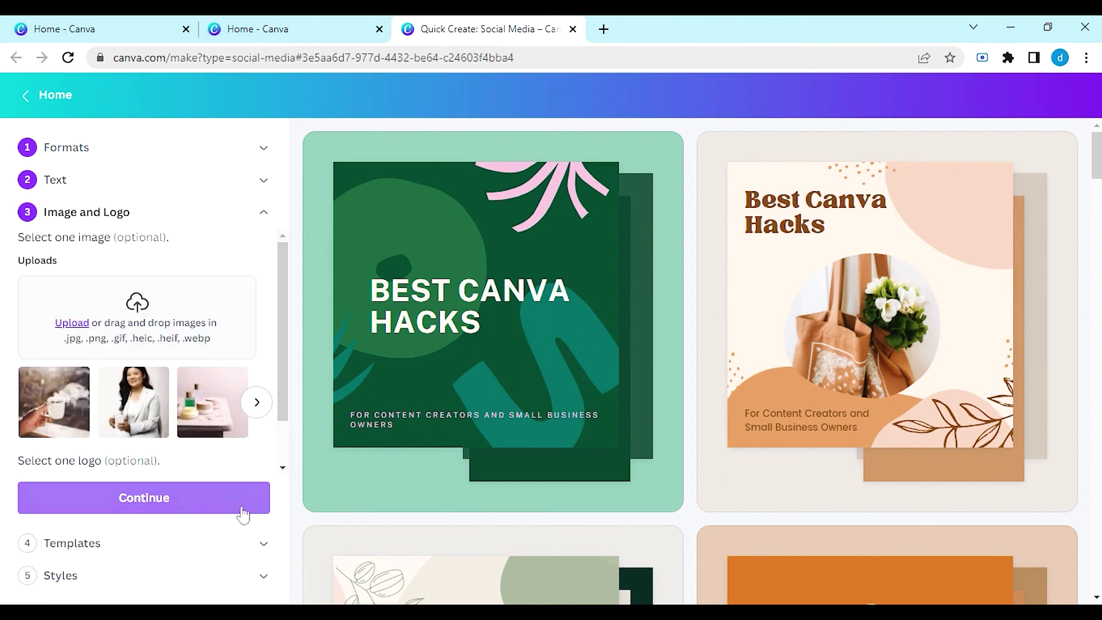
pyautogui.click(256, 402)
pyautogui.click(256, 402)
pyautogui.click(134, 402)
pyautogui.click(205, 505)
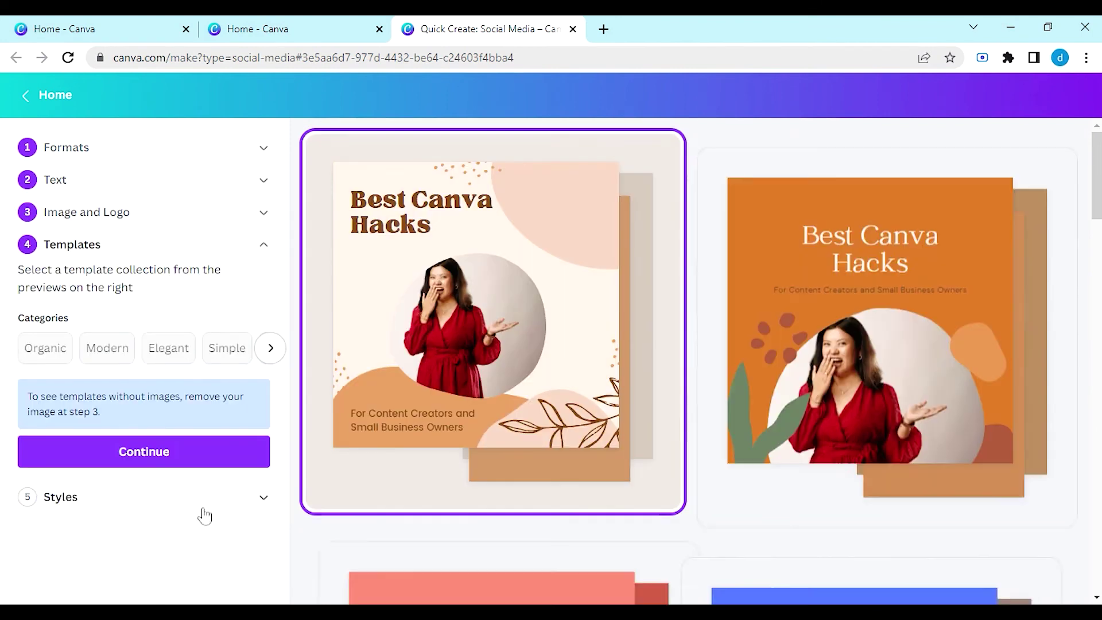
pyautogui.moveTo(1096, 172); pyautogui.dragTo(1062, 160)
# Apply the Cosmic Pink colour palette and generate the designs
pyautogui.click(190, 478)
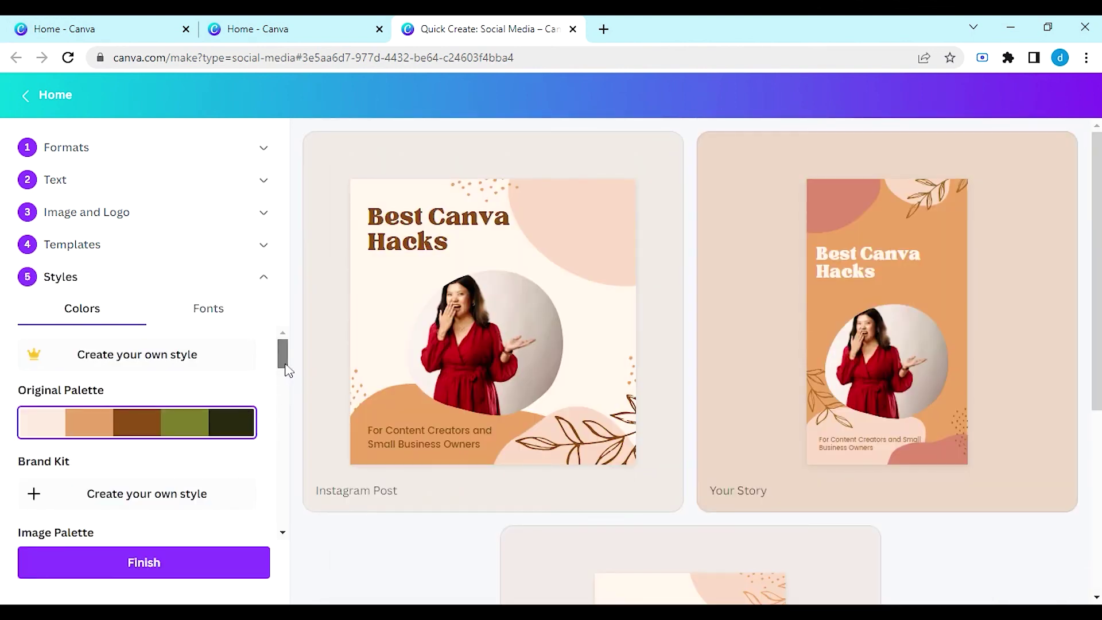
pyautogui.moveTo(285, 368); pyautogui.dragTo(281, 439)
pyautogui.click(74, 467)
pyautogui.click(160, 566)
pyautogui.click(662, 374)
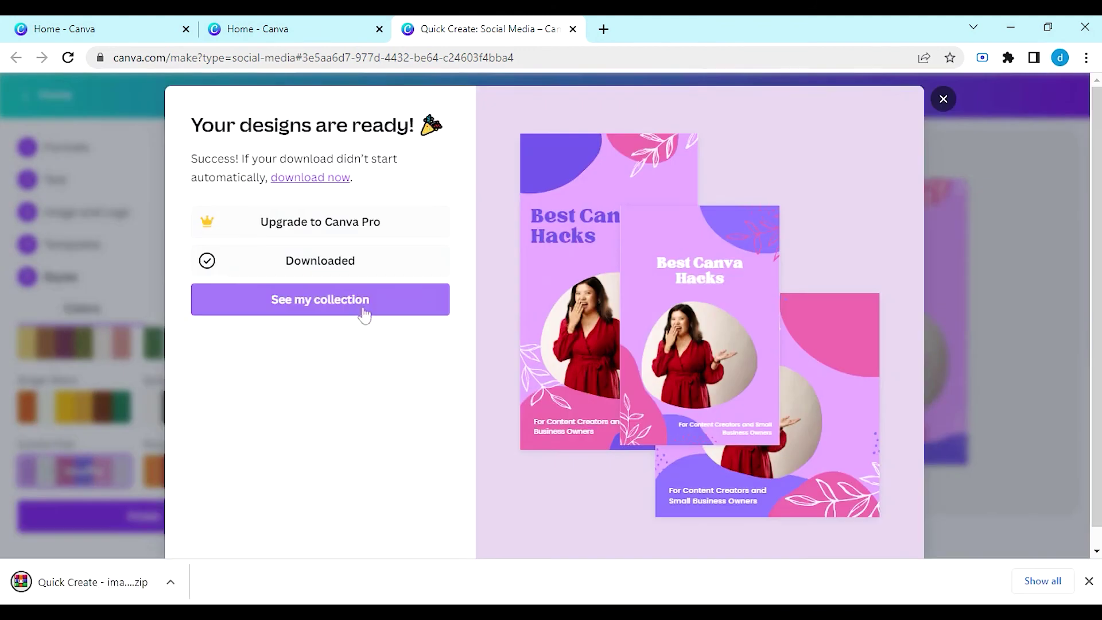
# Open the Instagram Post - Best Canva Hacks design from the new project collection
pyautogui.click(361, 311)
pyautogui.scroll(-2, 1097, 185)
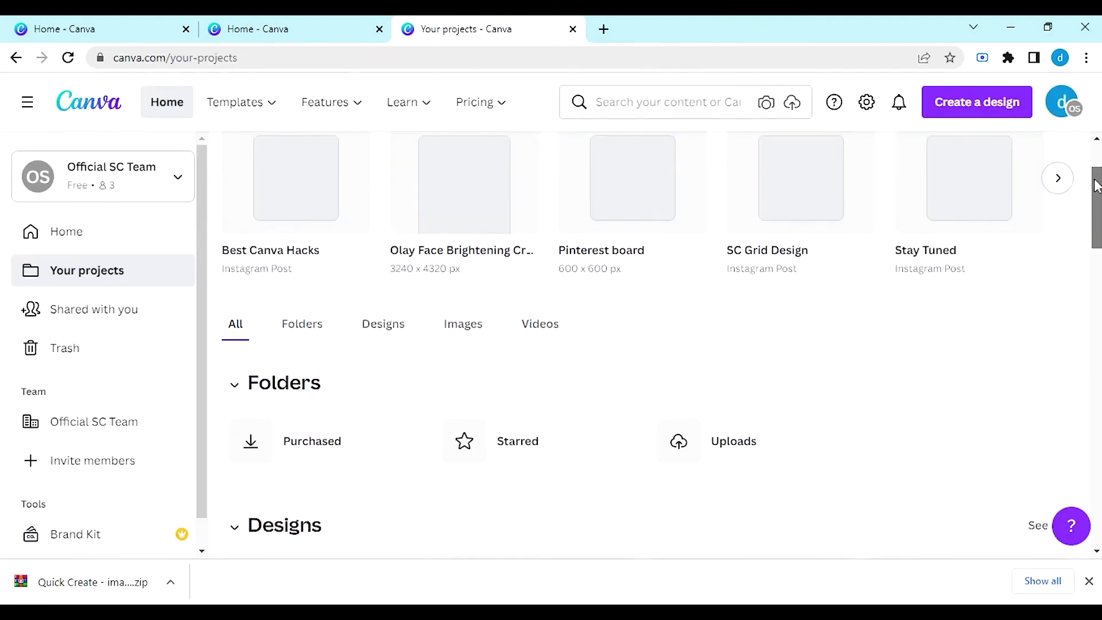
pyautogui.scroll(-6, 1061, 288)
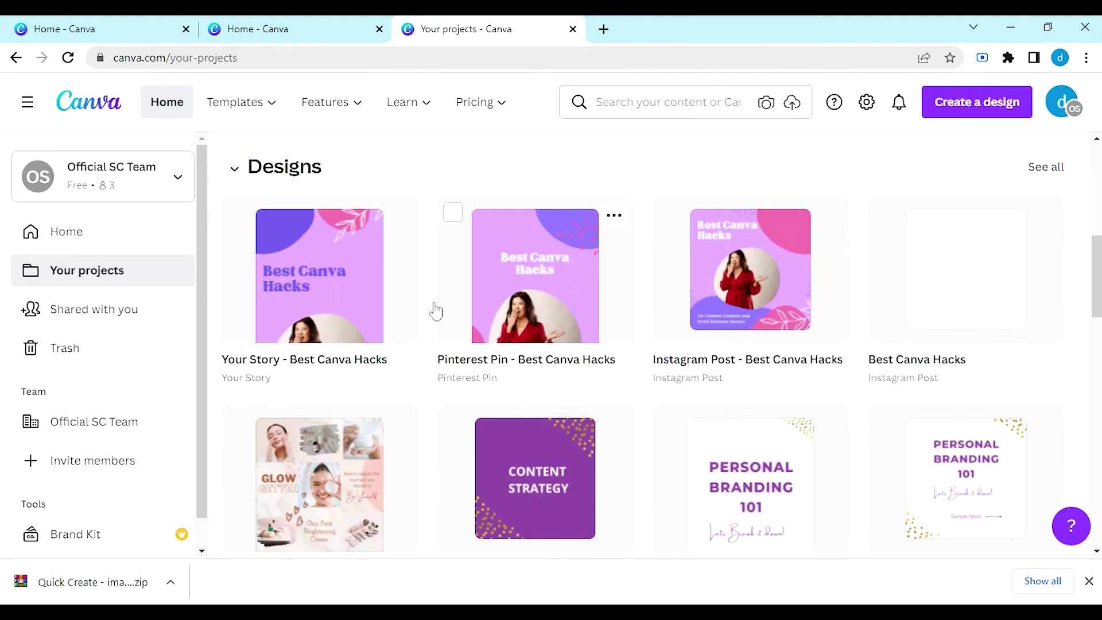
pyautogui.click(739, 263)
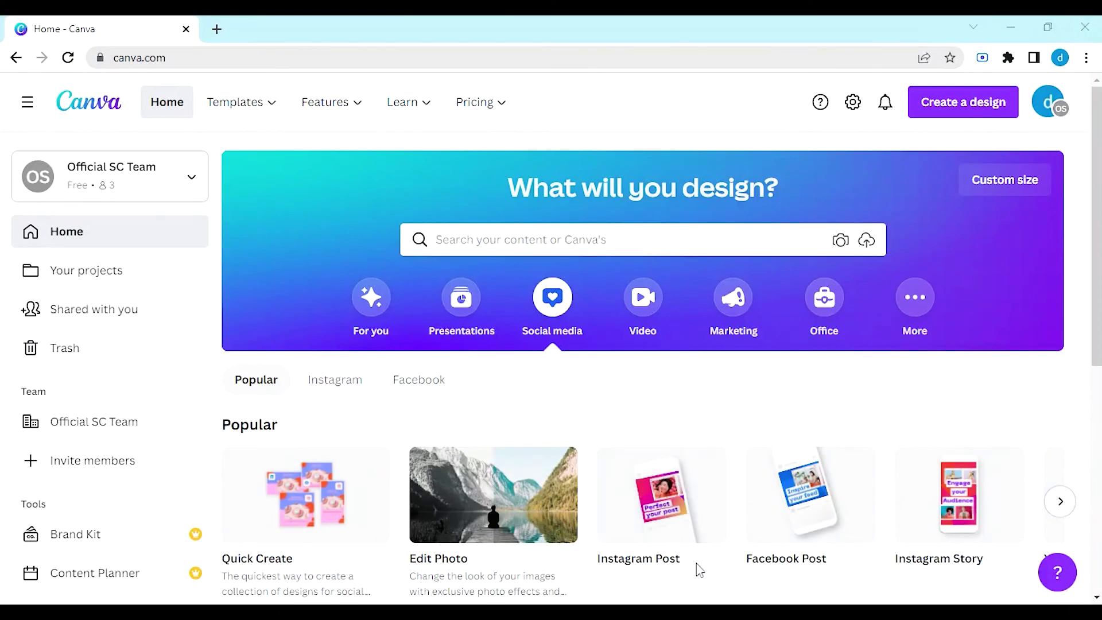
# Start a blank Mobile Video and apply the White and Pink Expressive Type Travel Reel template's first page
pyautogui.click(648, 313)
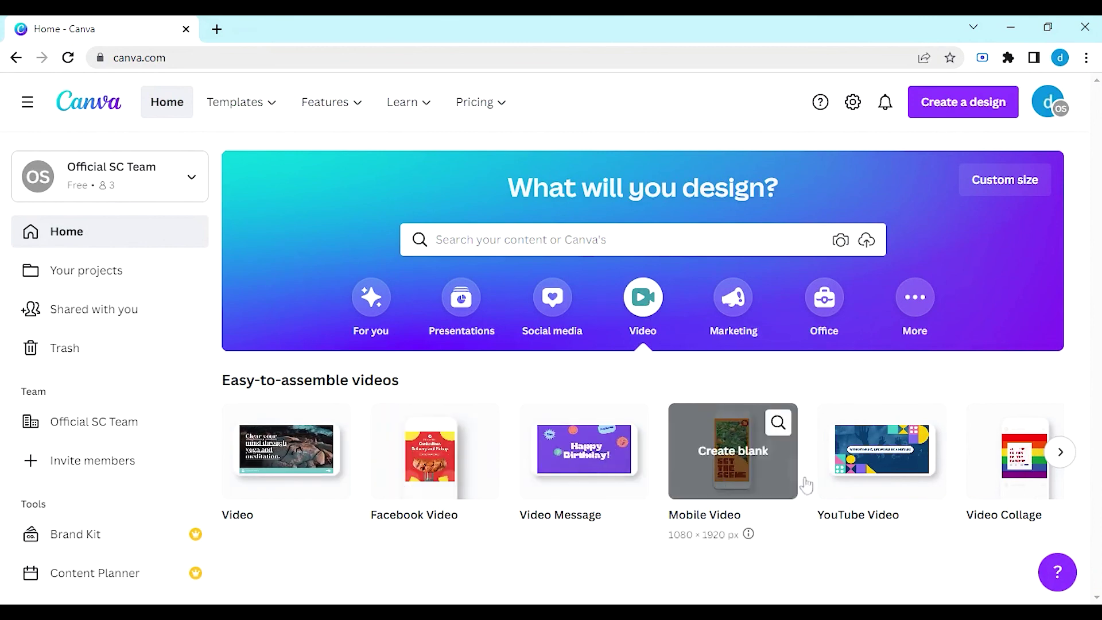
pyautogui.click(1060, 451)
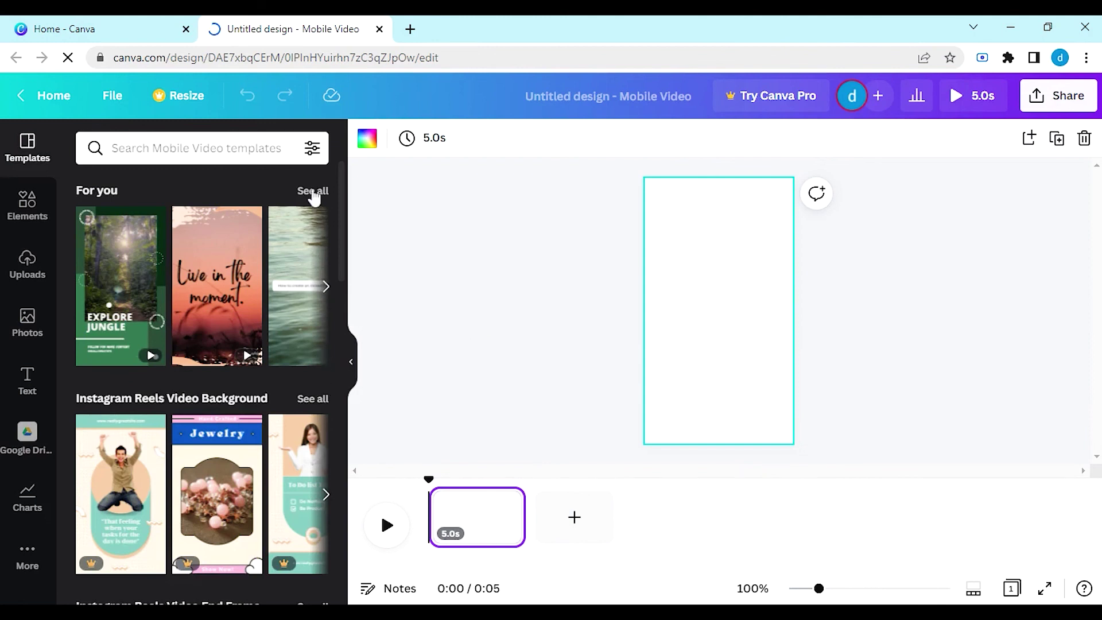
pyautogui.click(314, 197)
pyautogui.scroll(-3, 333, 258)
pyautogui.scroll(3, 336, 270)
pyautogui.scroll(-15, 342, 276)
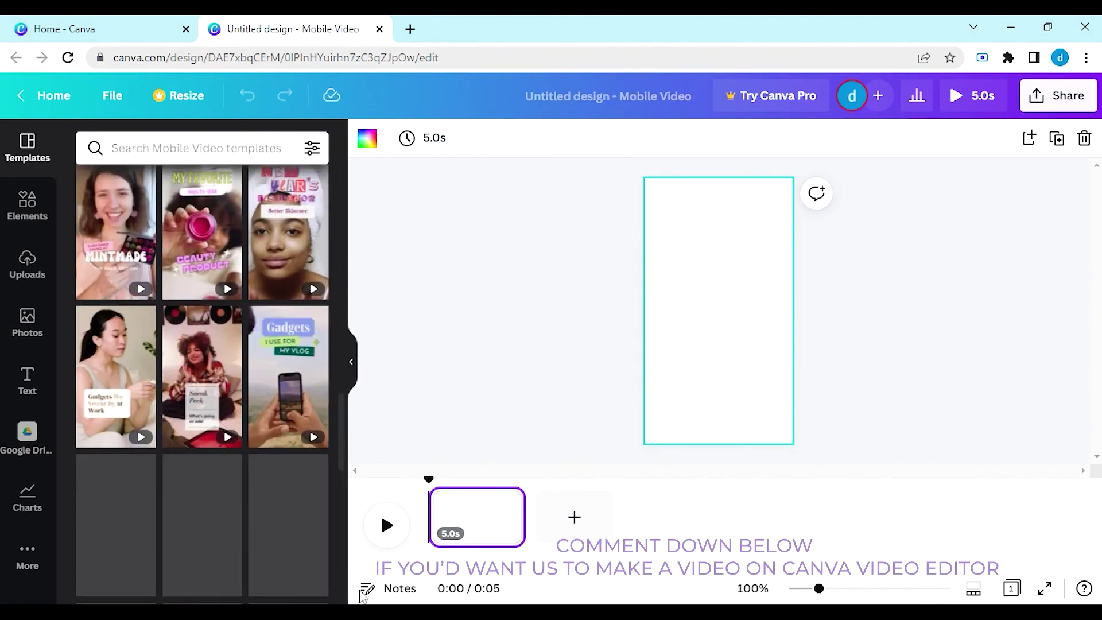
pyautogui.click(287, 514)
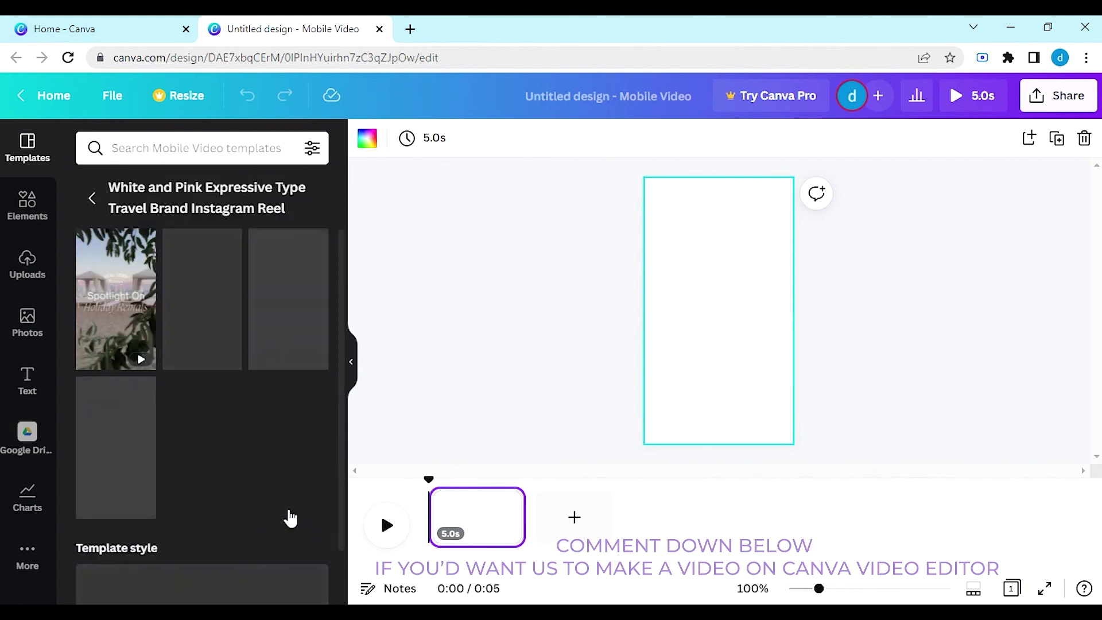
pyautogui.click(133, 368)
# Replace the template's headline text with 'ANSKJAHSKJAH'
pyautogui.click(718, 308)
pyautogui.click(720, 299)
pyautogui.write('ANSKJAHSKJAH')
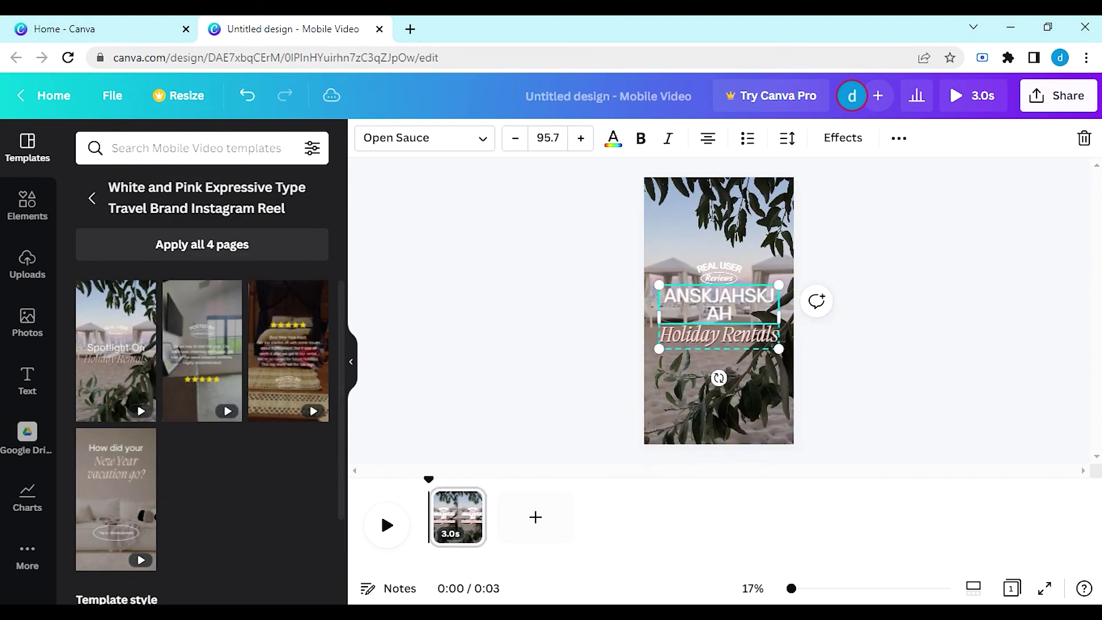